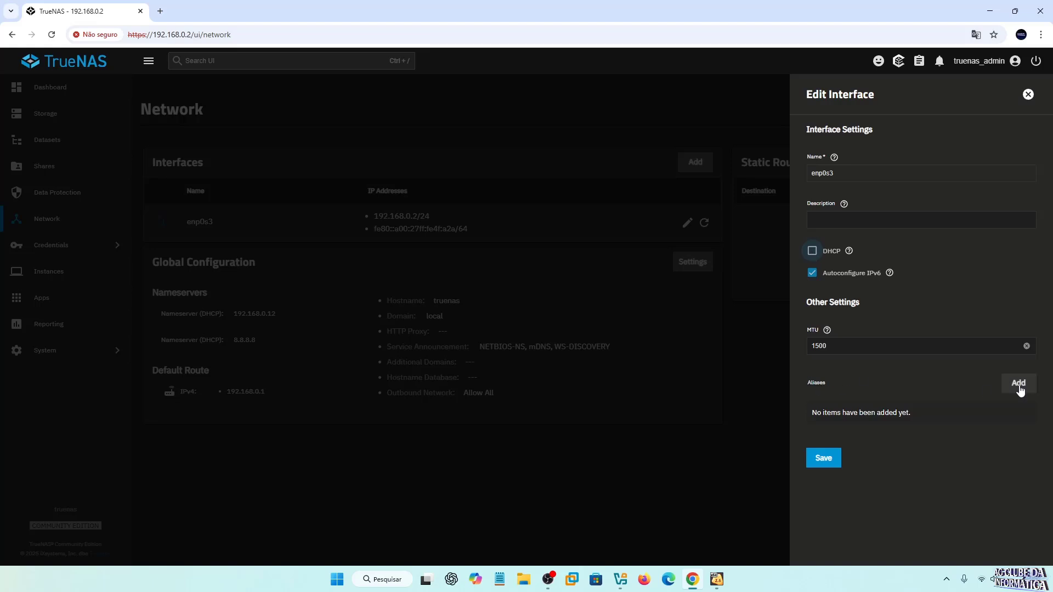
Add the static alias 192.168.0.10/24 to the enp0s3 interface and save the interface settings.
click(1019, 383)
text(192.168.0.10)
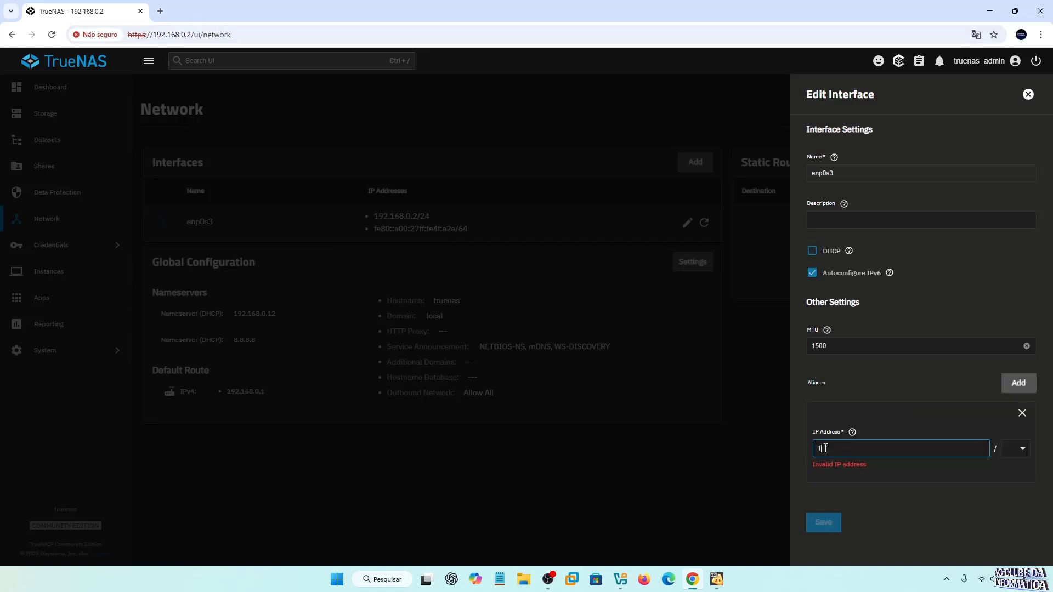
click(1021, 450)
click(1014, 293)
click(824, 510)
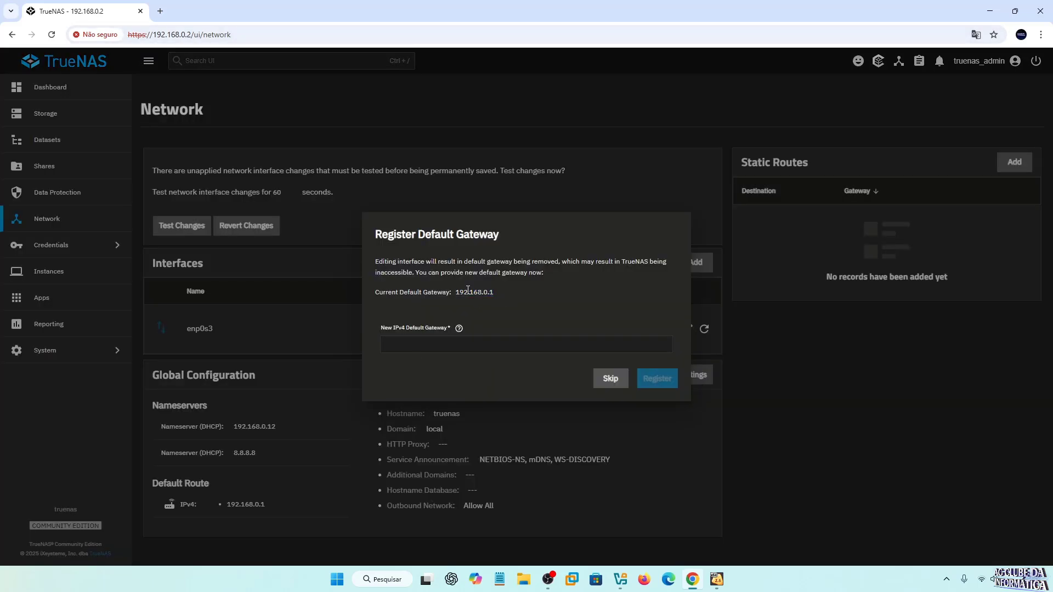
Register 192.168.0.1 as the new IPv4 default gateway and keep the tested network interface changes permanently.
click(494, 344)
text(192.168.0.1)
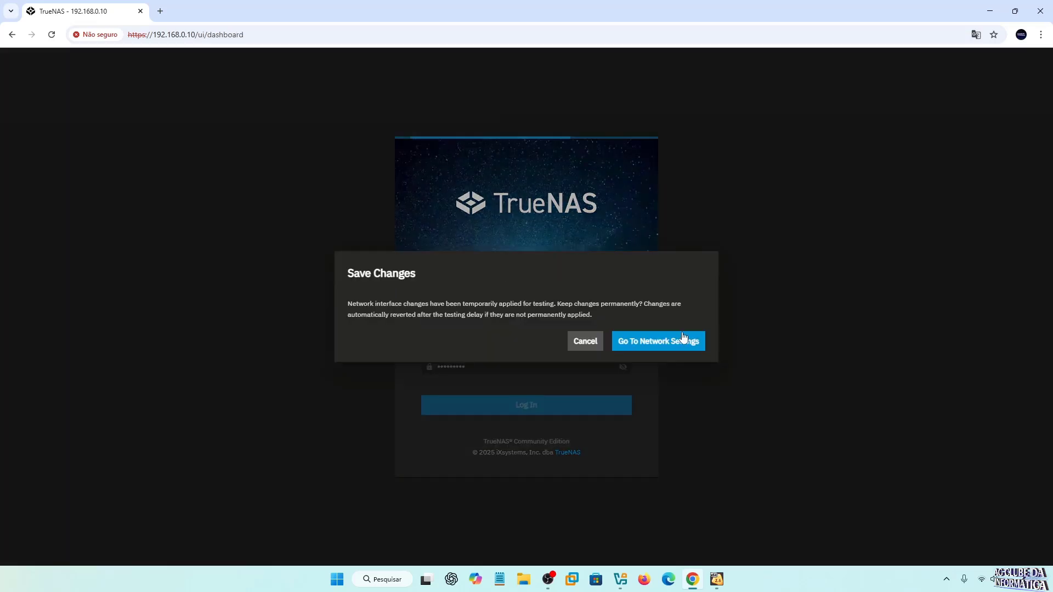
click(689, 338)
click(171, 218)
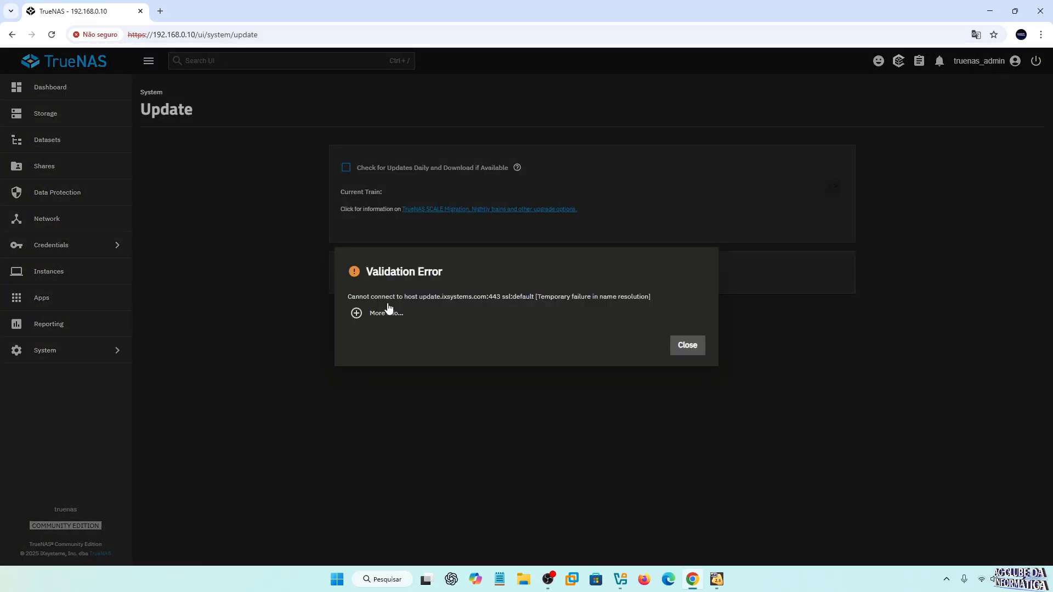
Set Nameserver 1 to 192.168.0.12 and Nameserver 2 to 8.8.8.8 in the network's global configuration.
key(Escape)
click(123, 225)
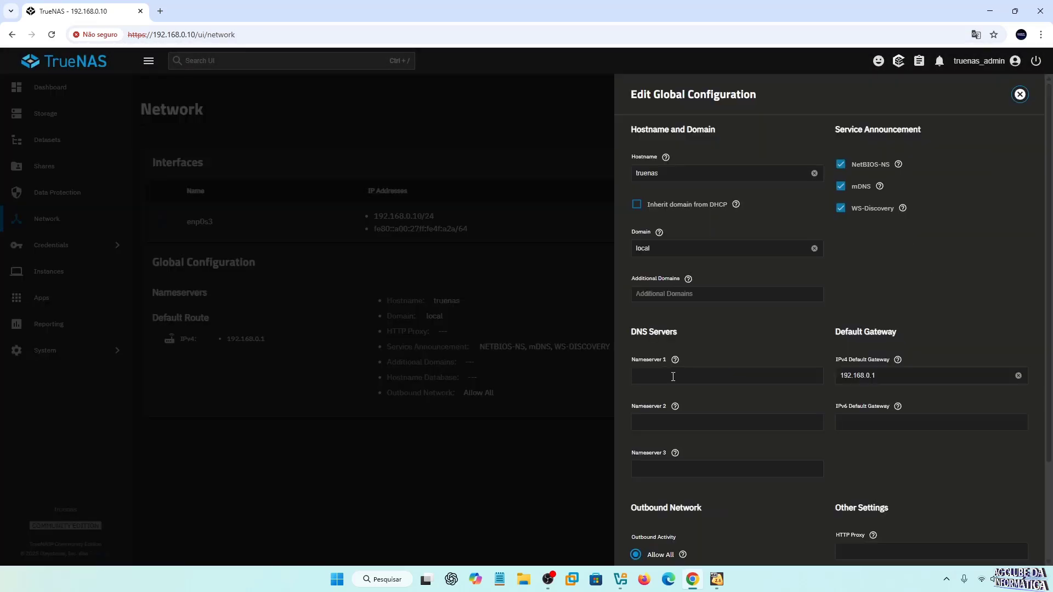
click(651, 375)
text(192.168.0.12)
click(664, 422)
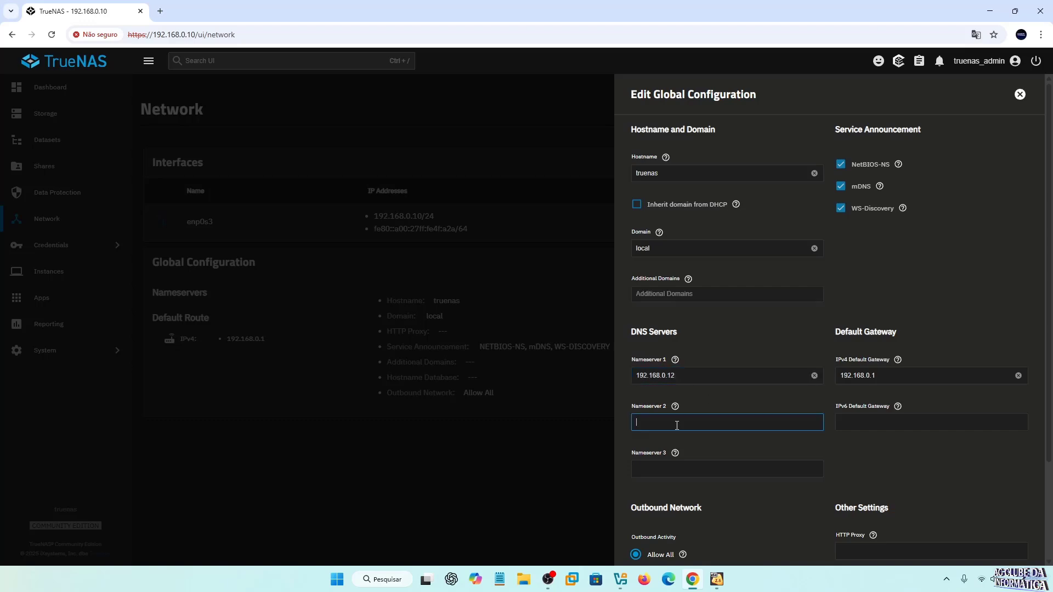
text(8.8.8.8)
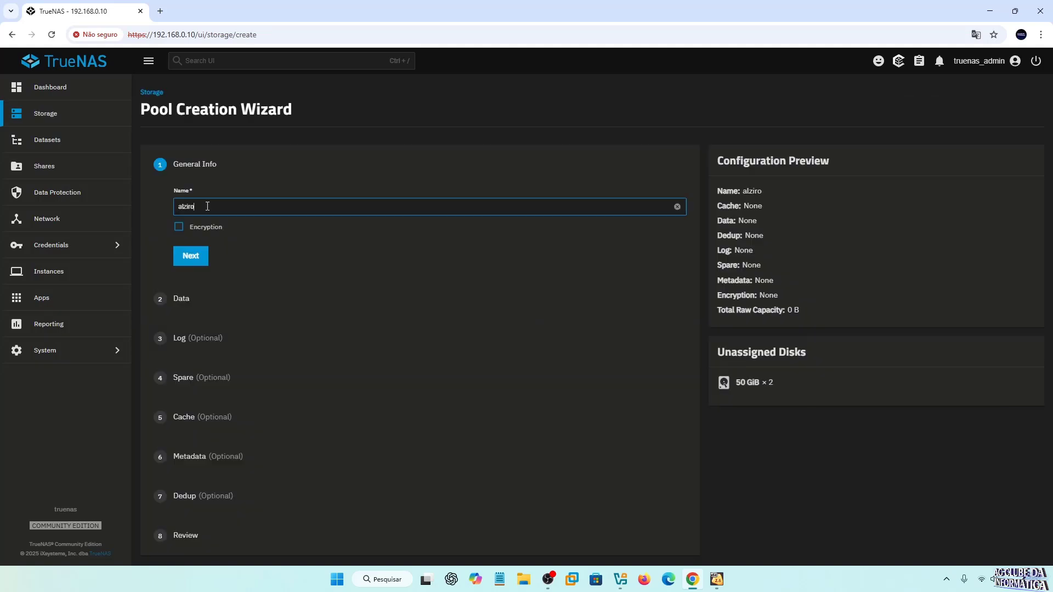
Complete the new pool's name with the suffix TN and choose a layout for its data VDEV.
text(TN)
key(Return)
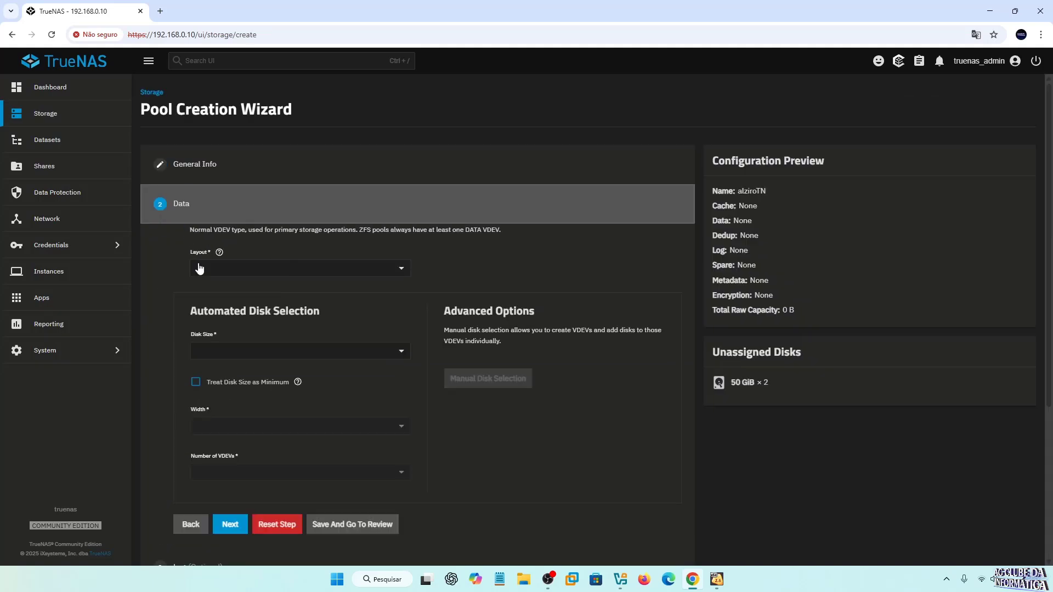
click(269, 267)
click(206, 285)
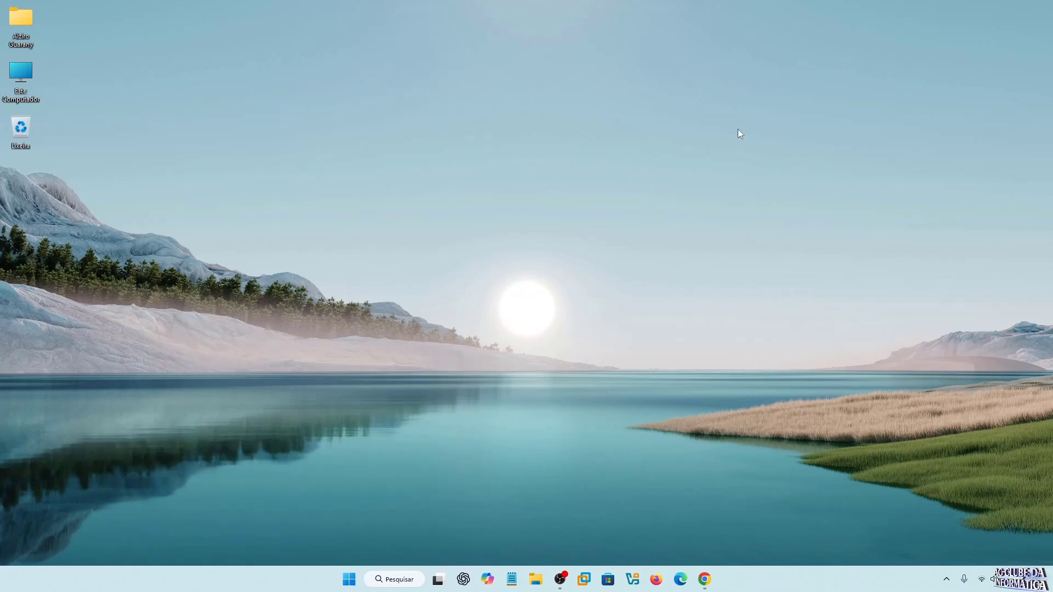
On the TrueNAS Community Edition download page in Chrome, skip the sign-up and download the stable TrueNAS 25.04.1 ISO.
click(704, 579)
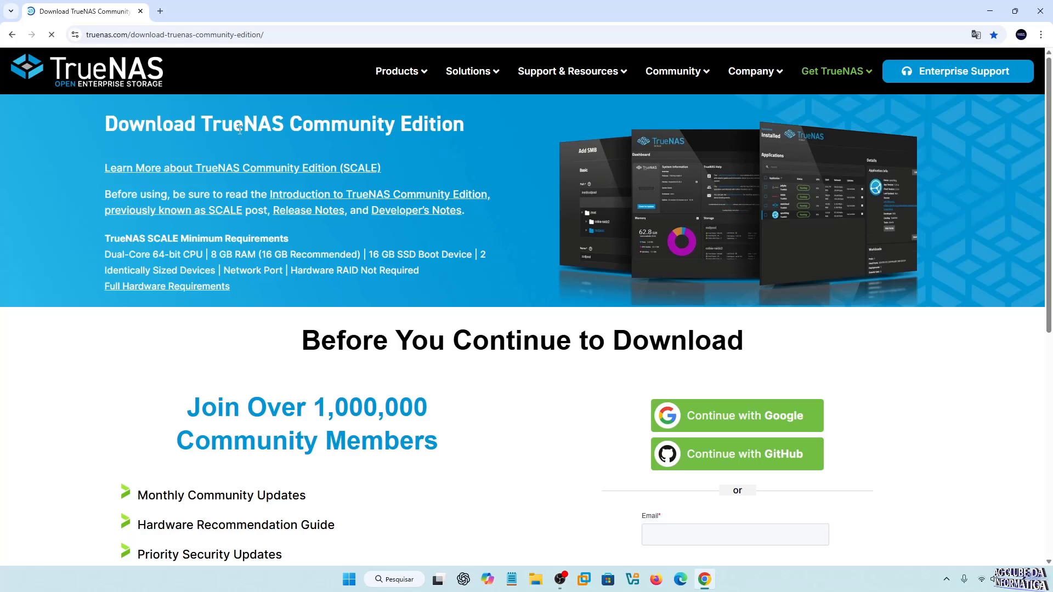
scroll(617, 175, down, 5)
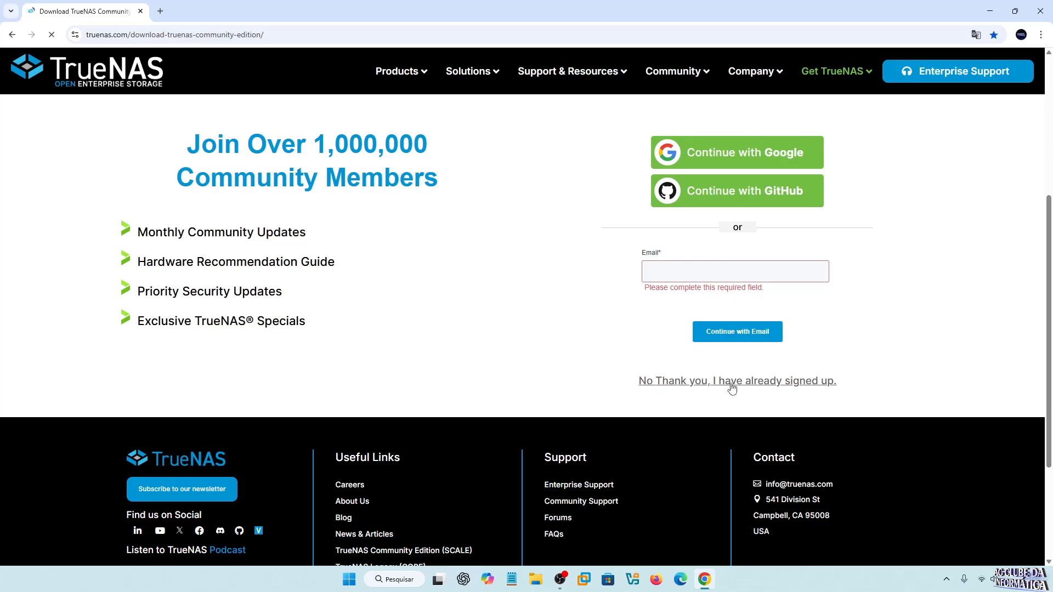
click(778, 386)
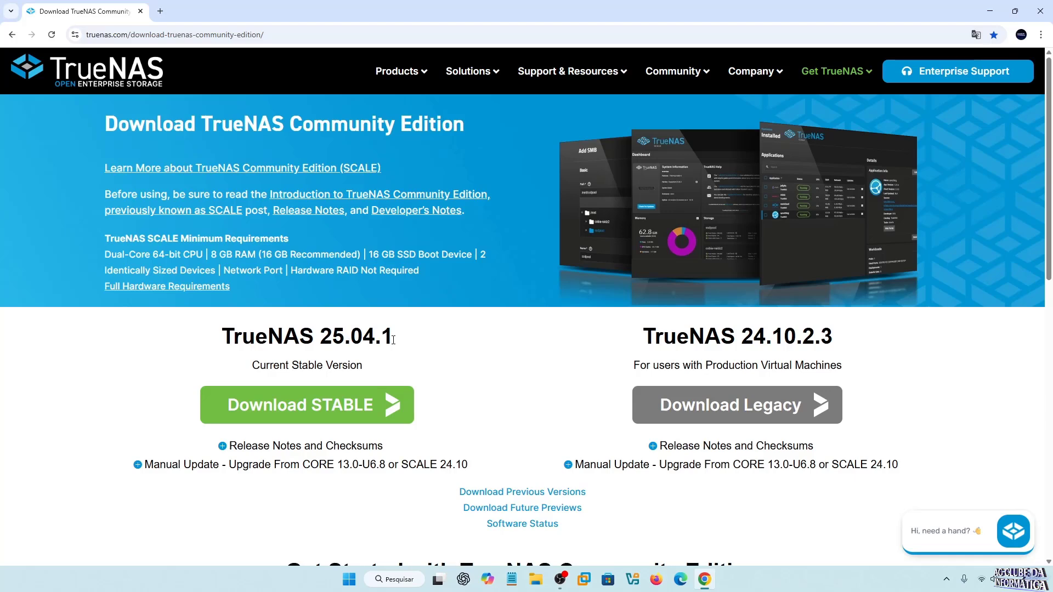
scroll(357, 349, down, 1)
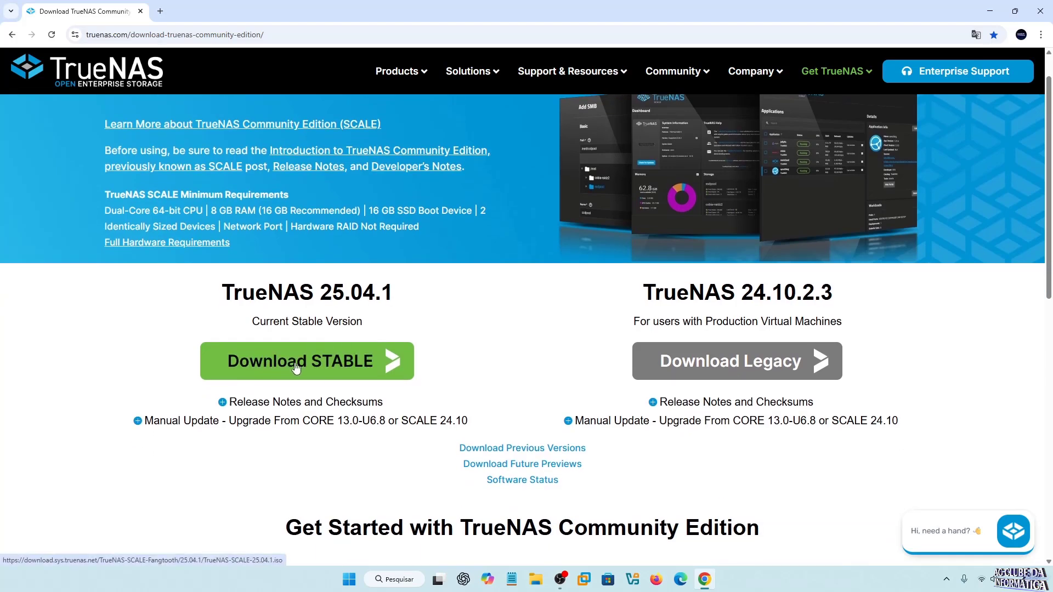
click(334, 368)
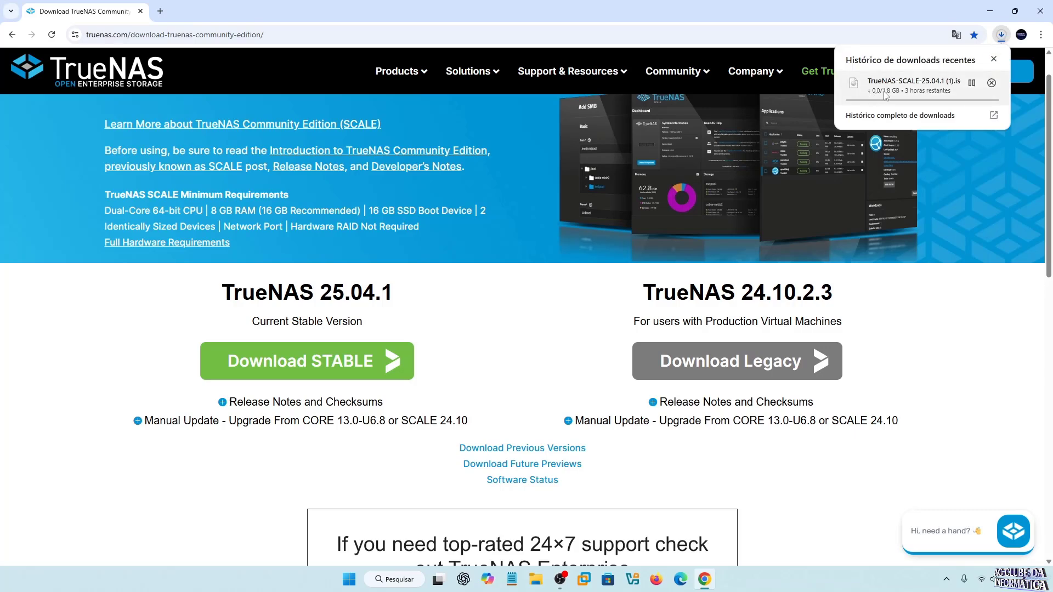
Minimize the browser and open Este Computador from the desktop.
click(990, 10)
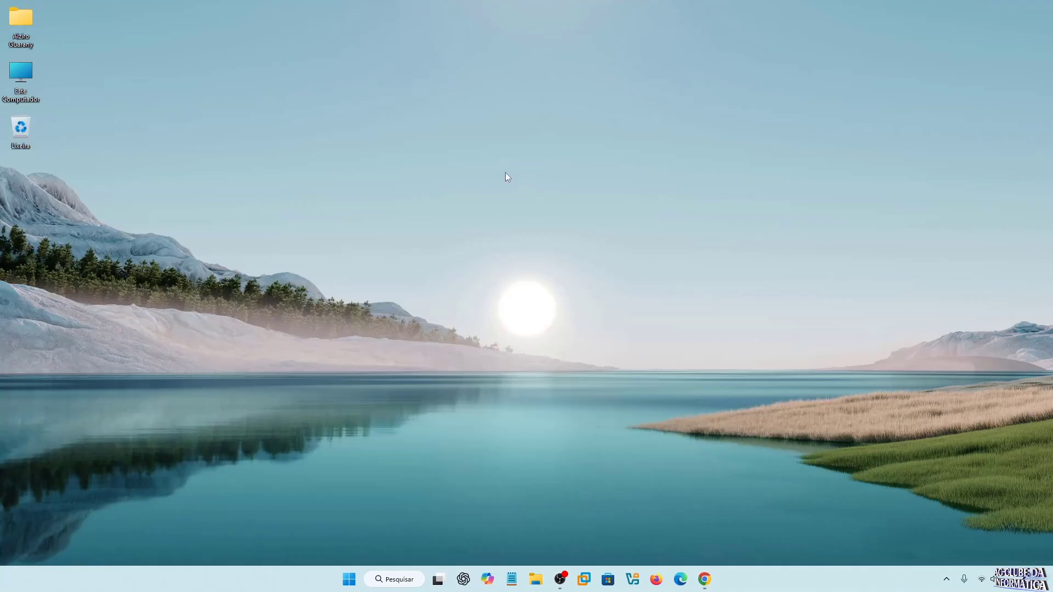
double_click(18, 79)
click(37, 132)
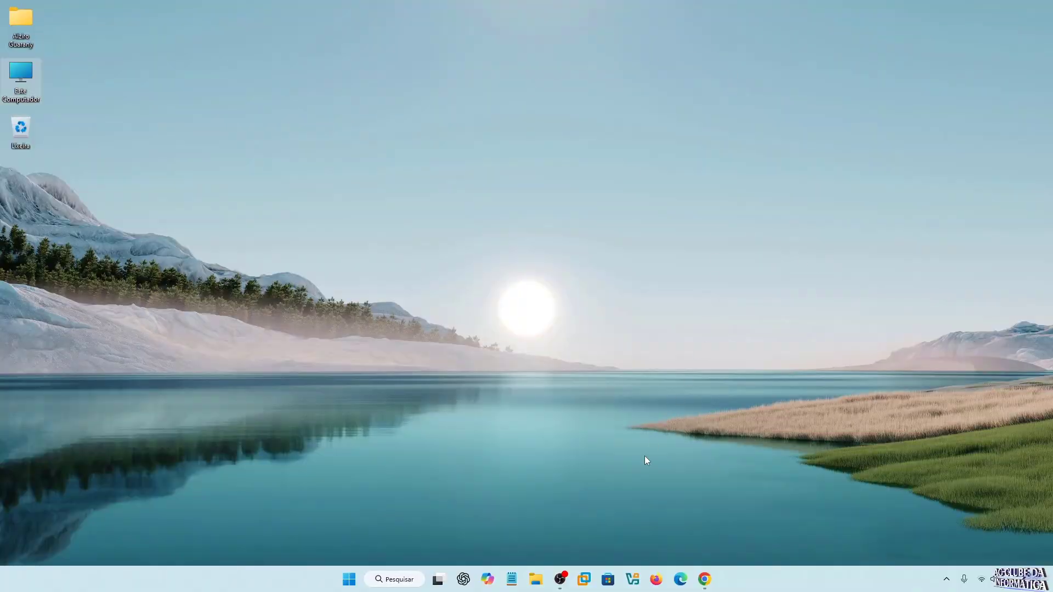
Switch to Oracle VirtualBox and start a new virtual machine named TrueNas.
click(633, 579)
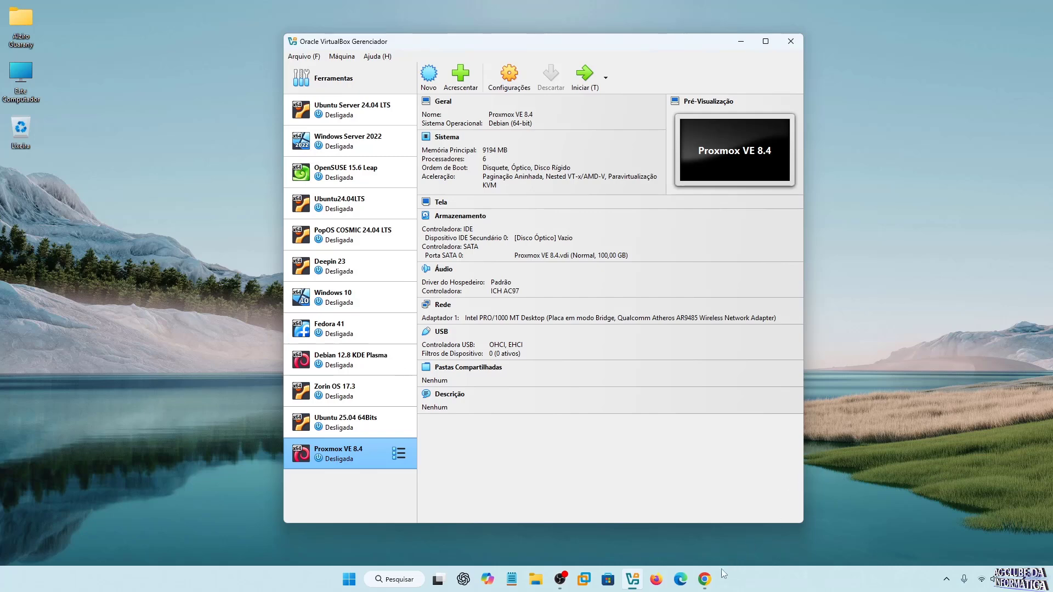
click(428, 75)
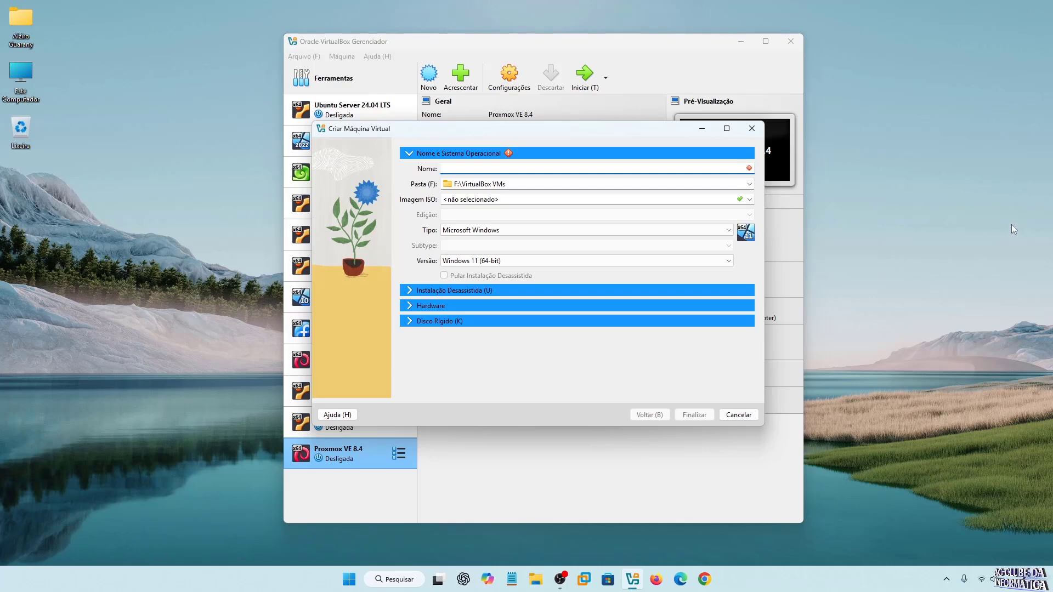
text(TrueNas)
Choose TrueNAS-SCALE-25.04.1 from the Downloads folder as the virtual machine's ISO image.
click(482, 200)
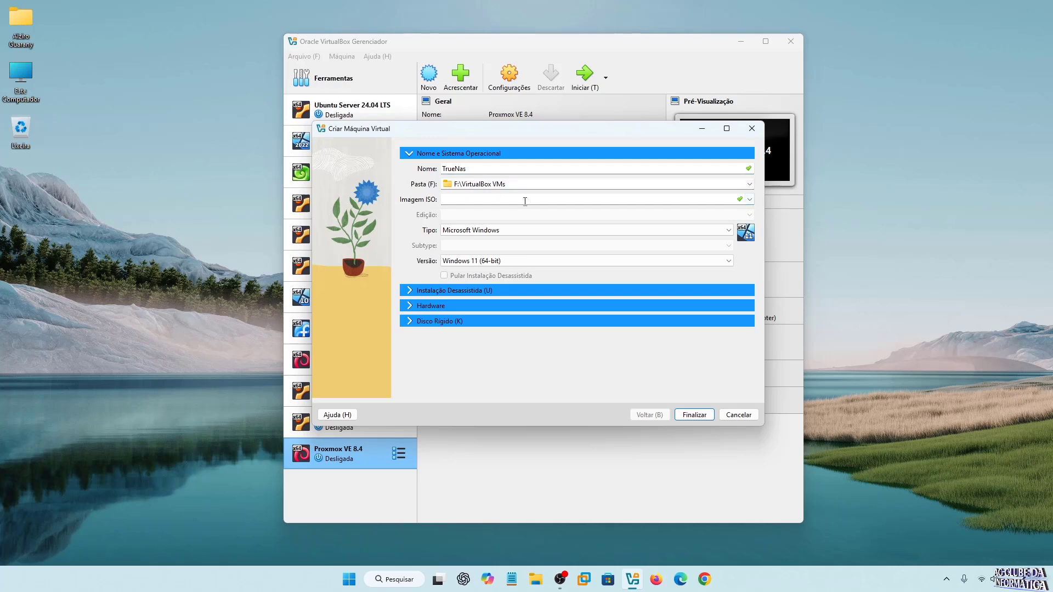
click(753, 200)
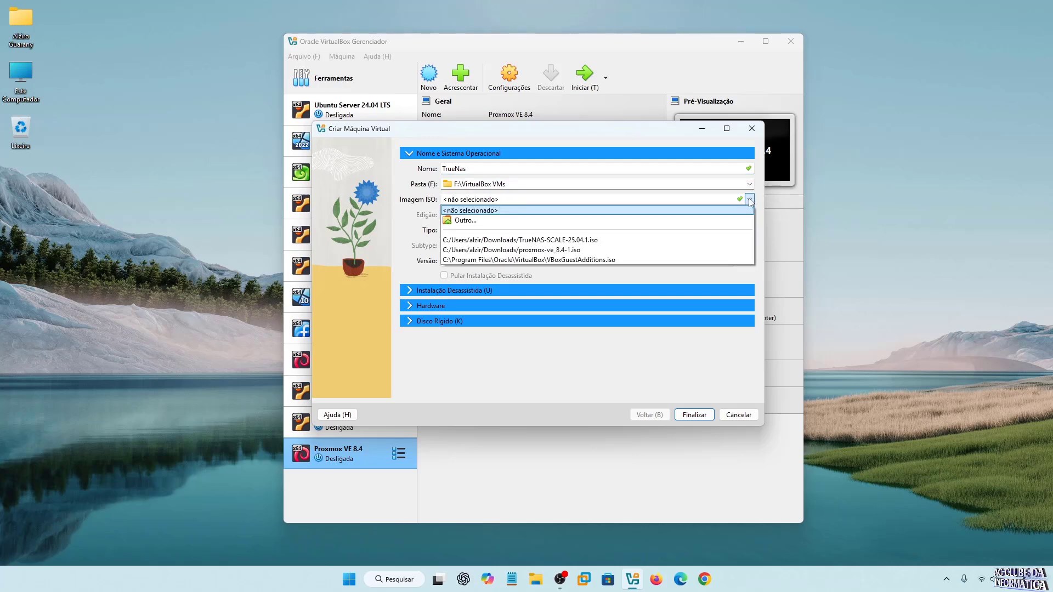
click(463, 221)
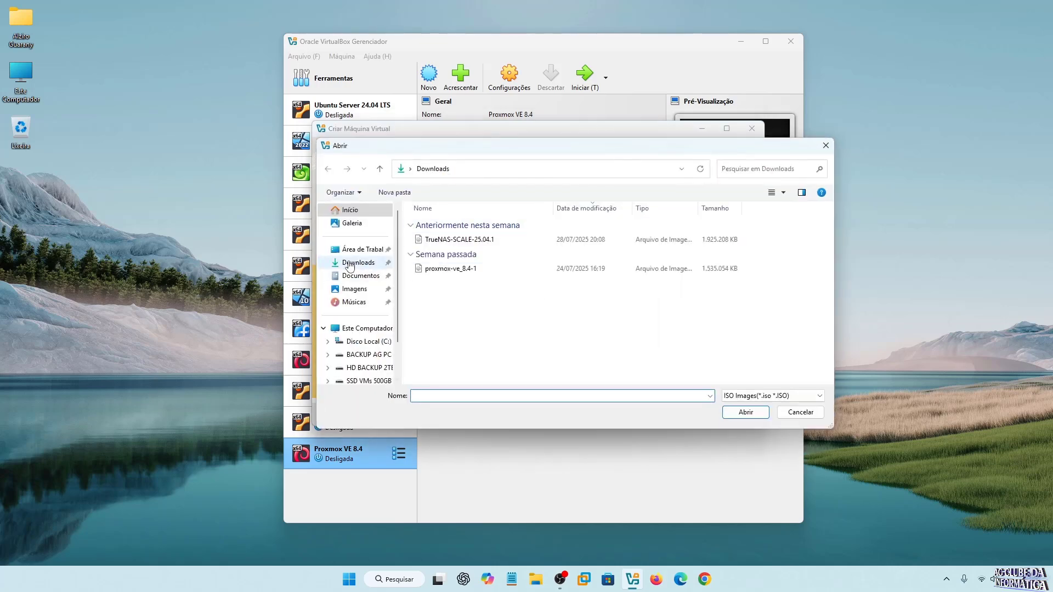
click(350, 263)
click(451, 242)
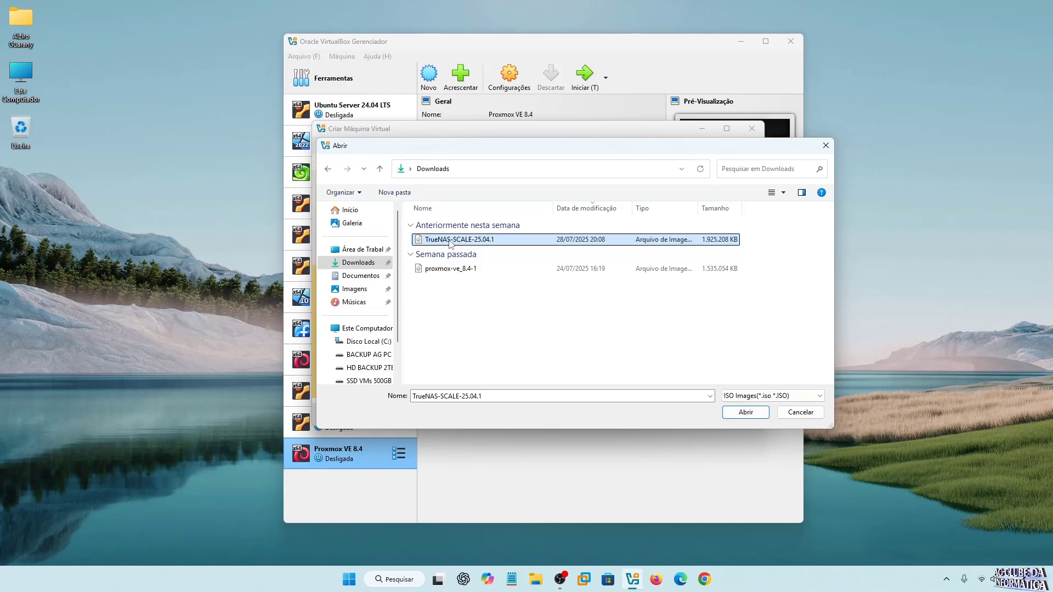
click(744, 412)
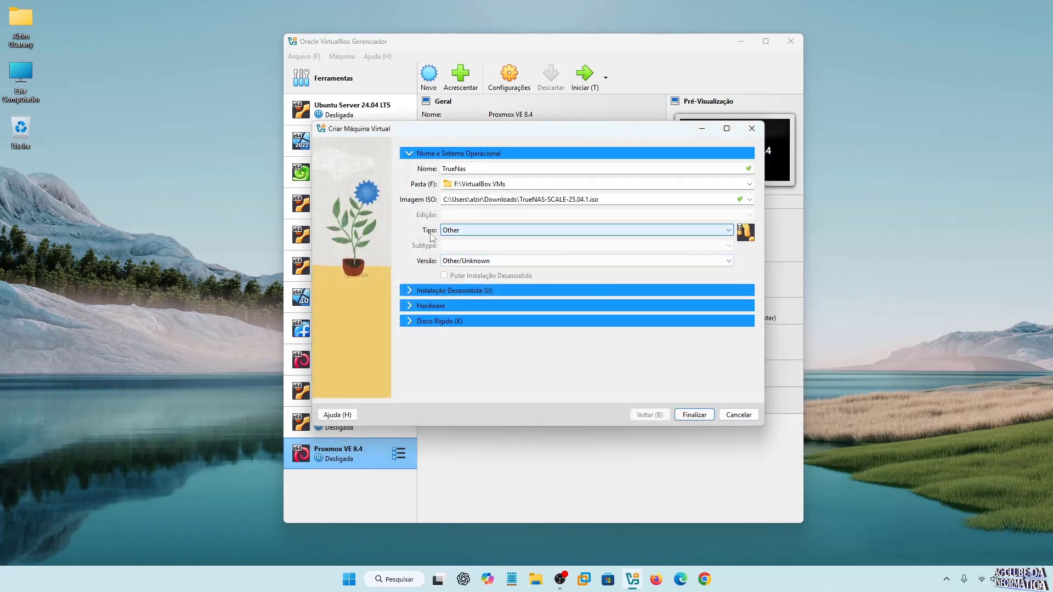
Set the virtual machine's operating system type to Linux with the subtype Linux 2.6.
click(729, 232)
click(466, 253)
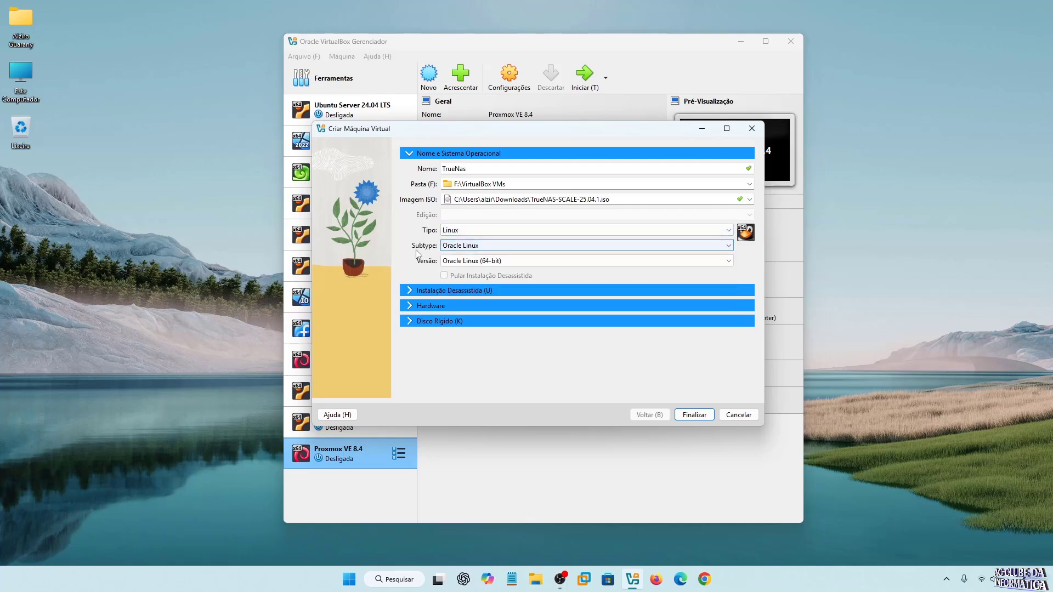
click(663, 249)
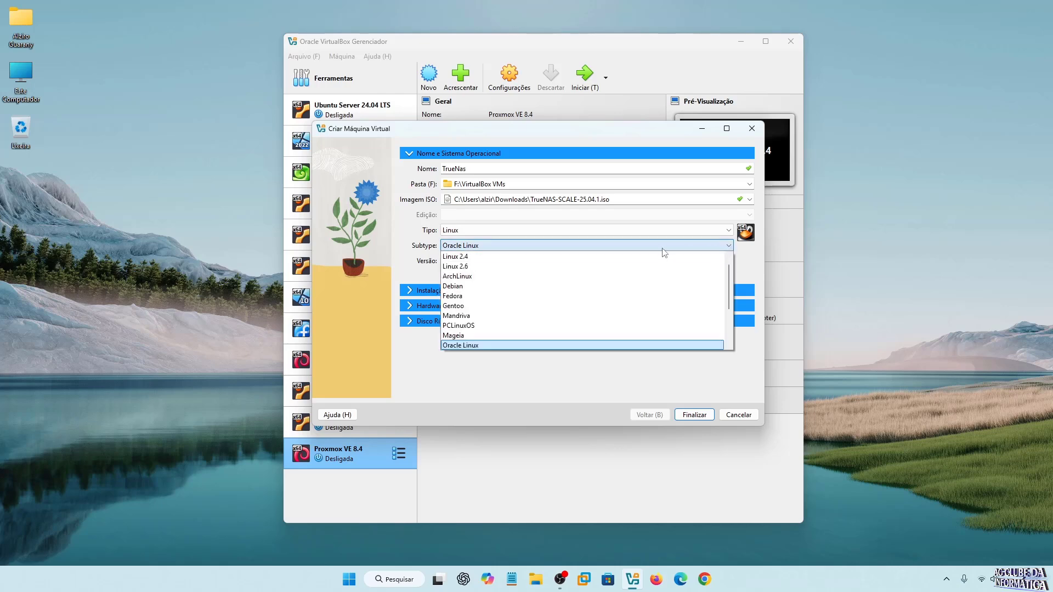
click(464, 267)
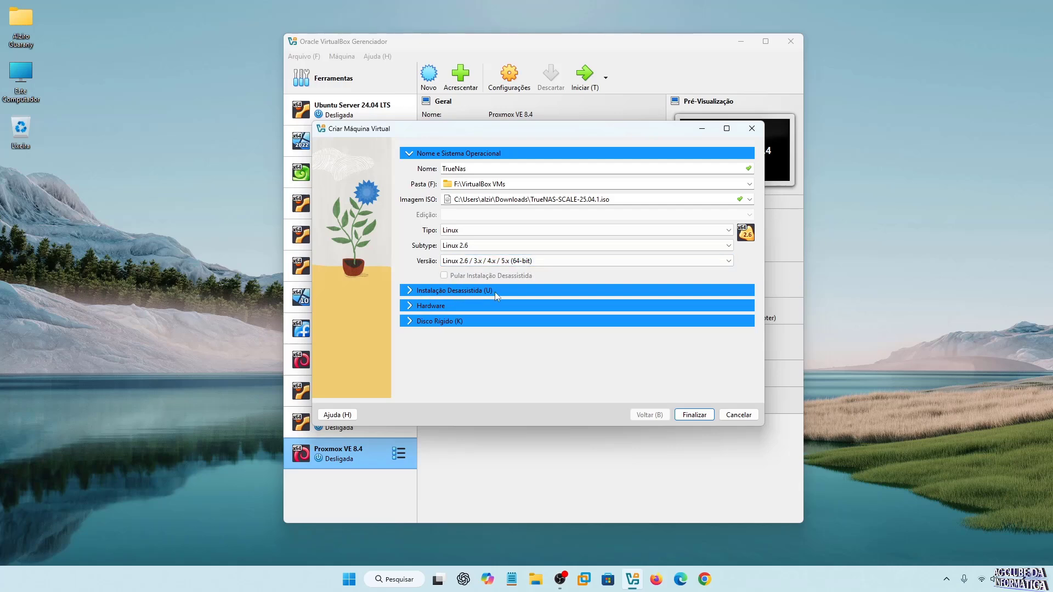
Give the virtual machine 11097 MB of base memory and 5 processors.
click(409, 307)
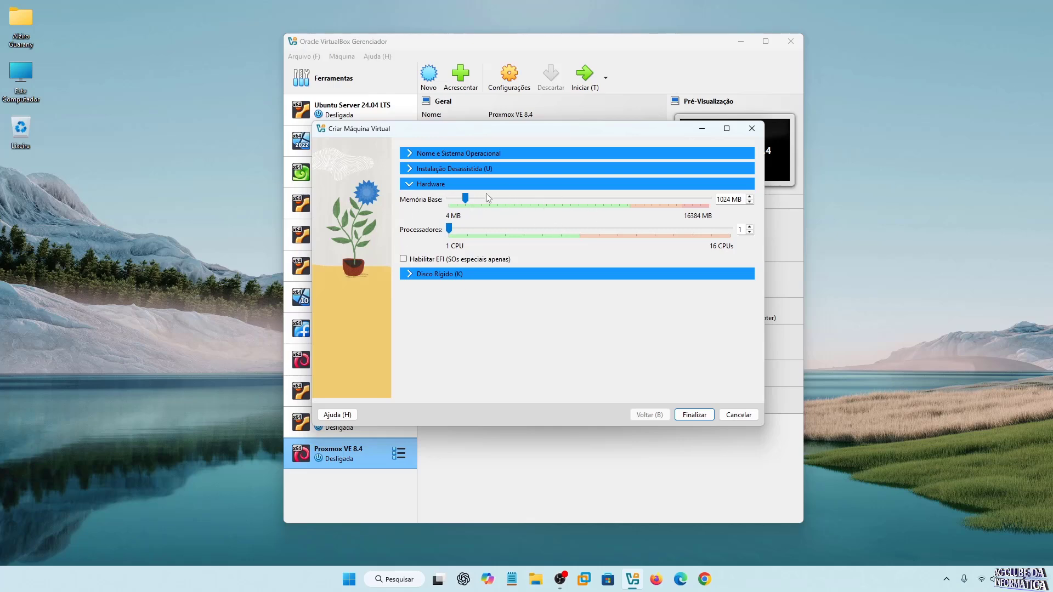
drag(466, 198, 625, 203)
drag(449, 229, 511, 238)
drag(531, 239, 533, 240)
Set the new virtual hard disk's size to 20 GB and finish creating the virtual machine.
click(407, 275)
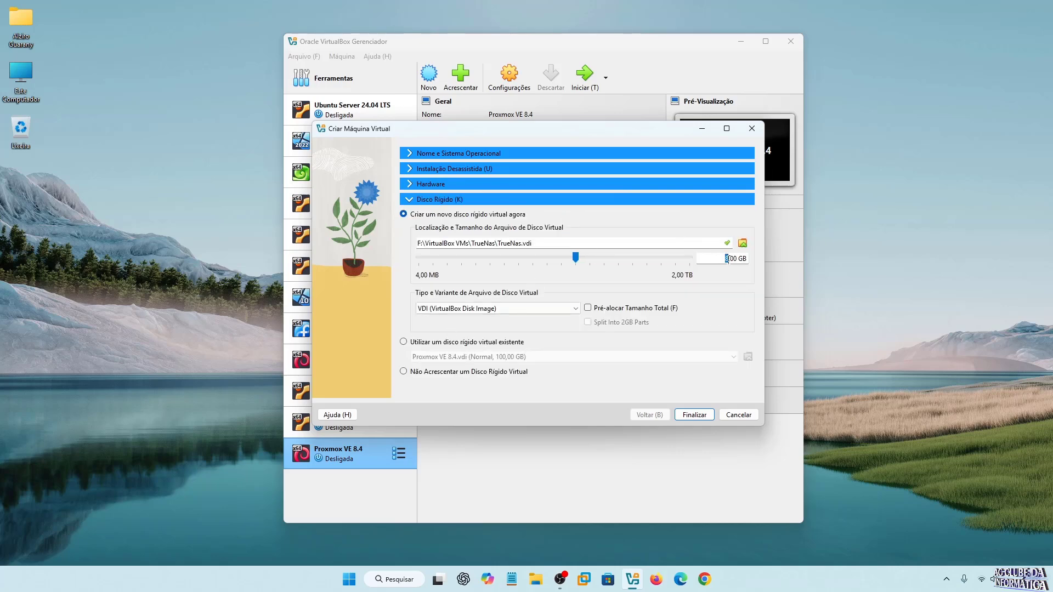
text(20)
click(695, 415)
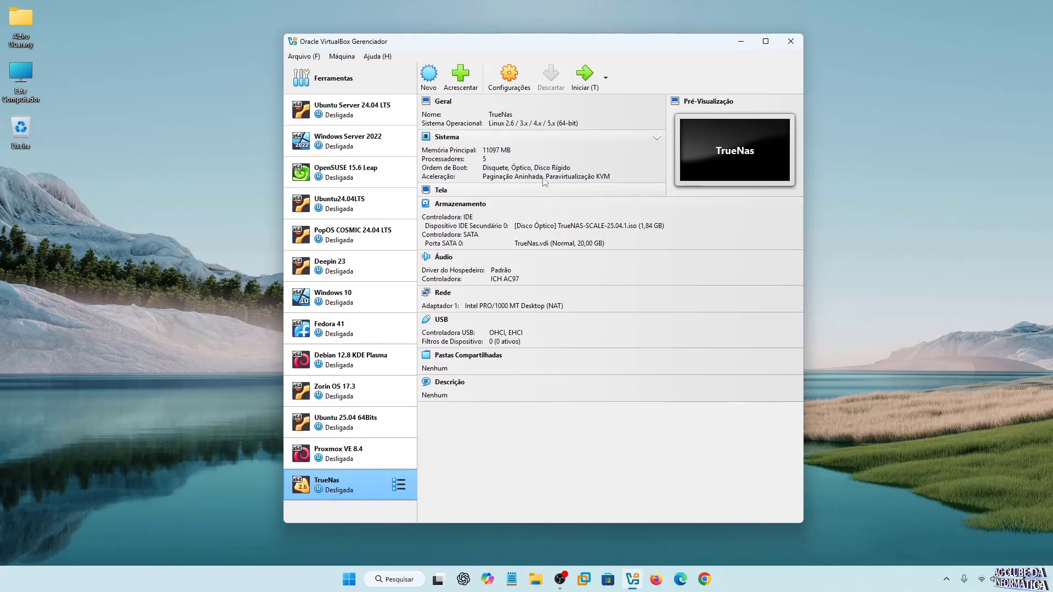
Raise the TrueNas machine's video memory to the maximum of 128 MB in its display settings.
click(508, 75)
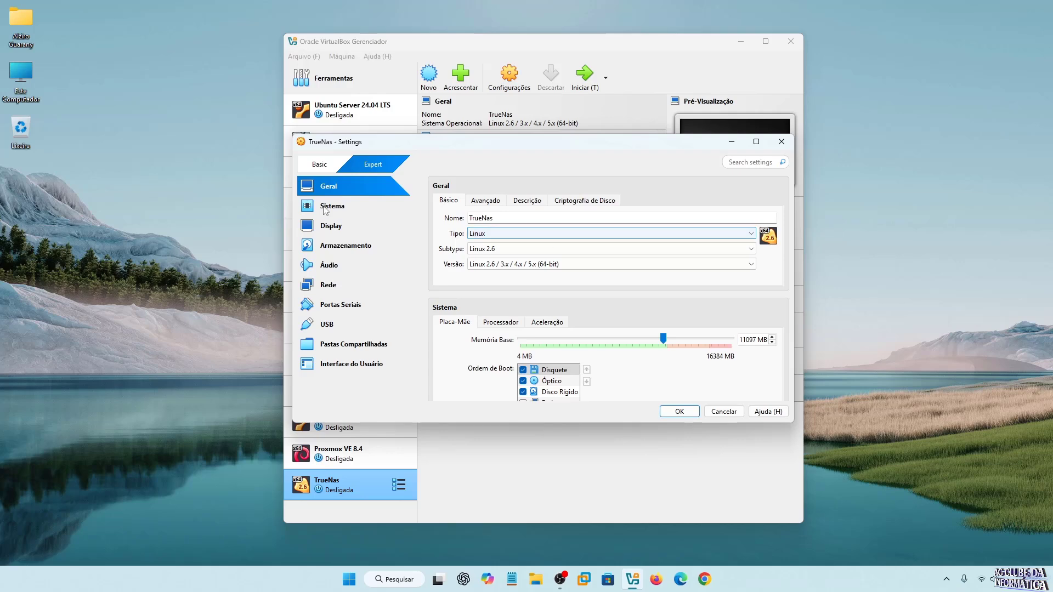
click(338, 229)
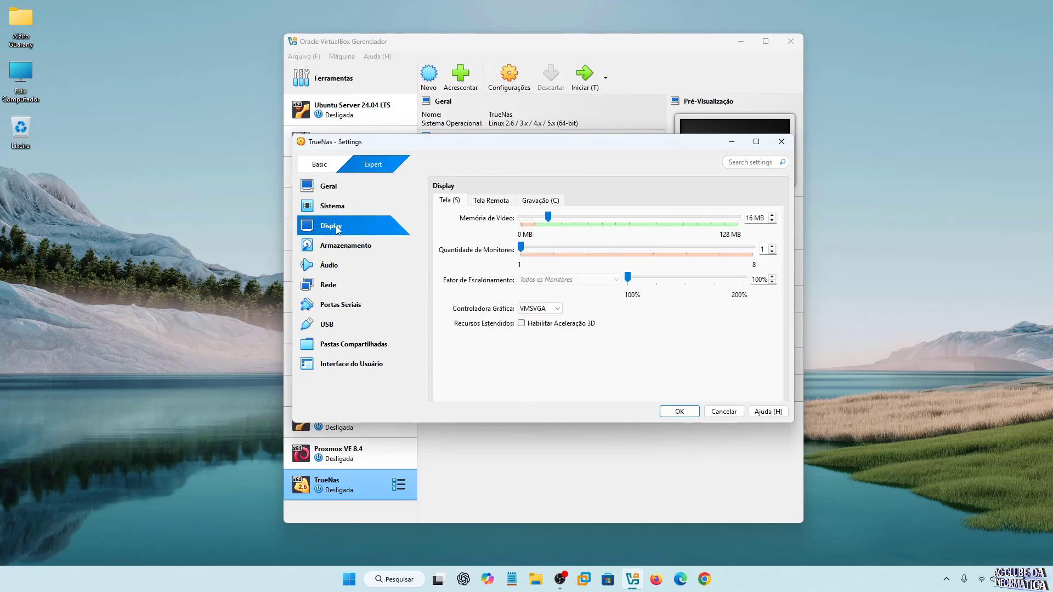
drag(548, 217, 737, 217)
Set network adapter 1 to bridged mode on the Qualcomm Atheros AR9485 Wireless Network Adapter.
click(336, 288)
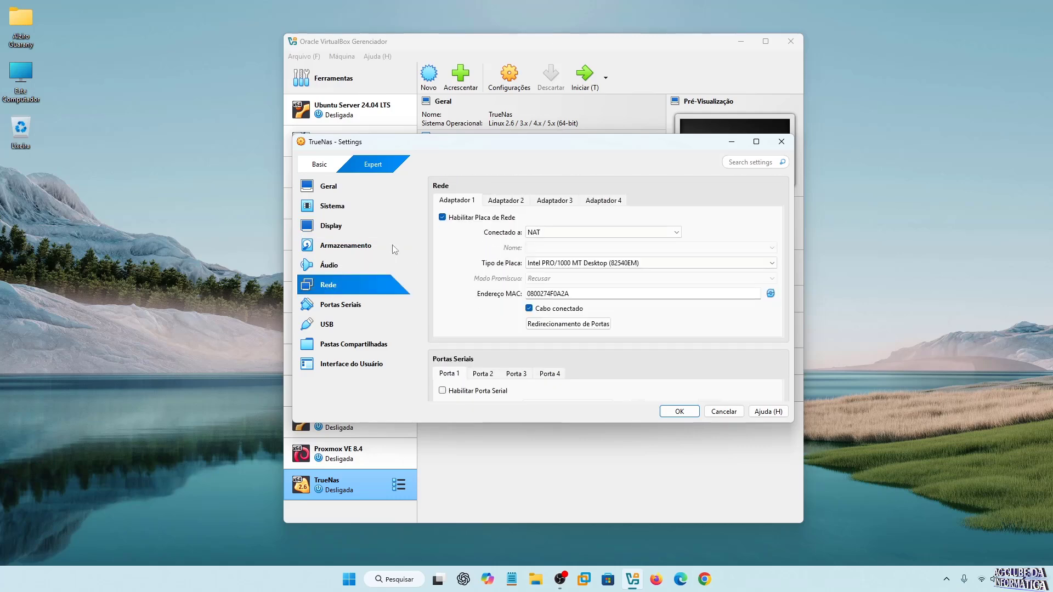
click(604, 232)
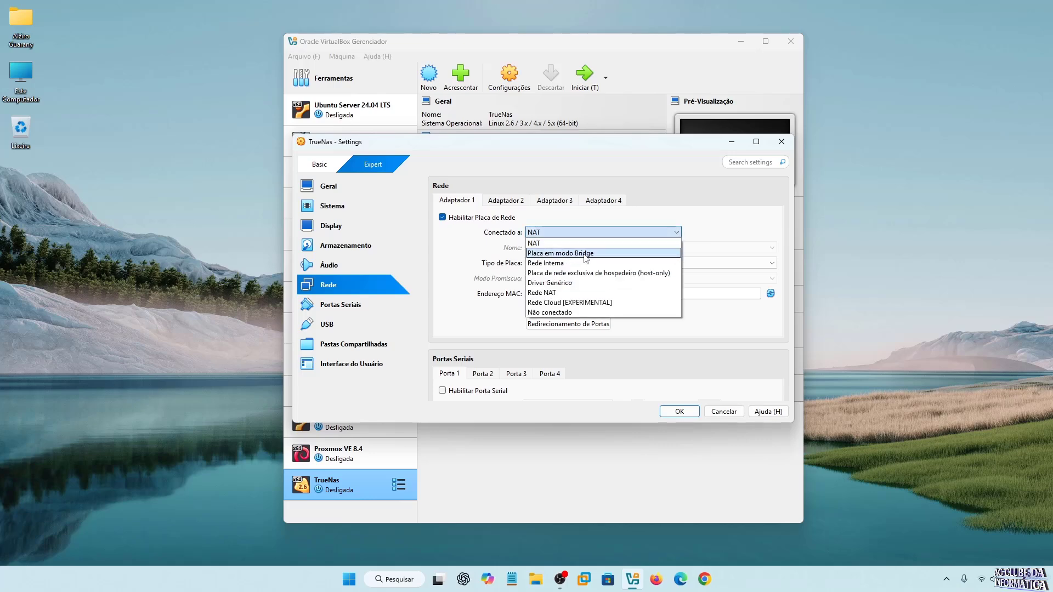
click(584, 255)
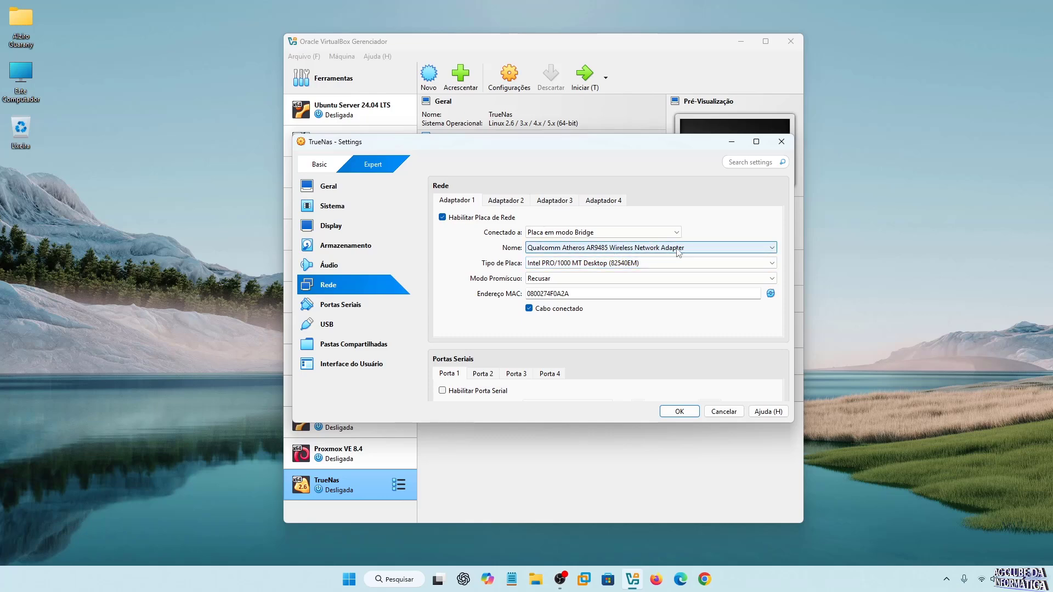
click(770, 250)
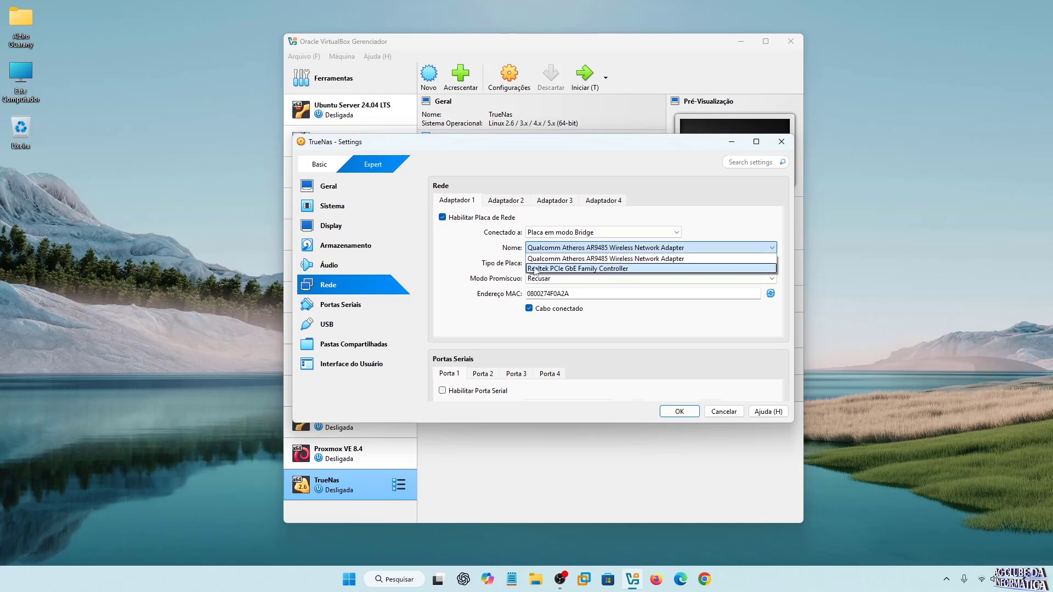
click(586, 259)
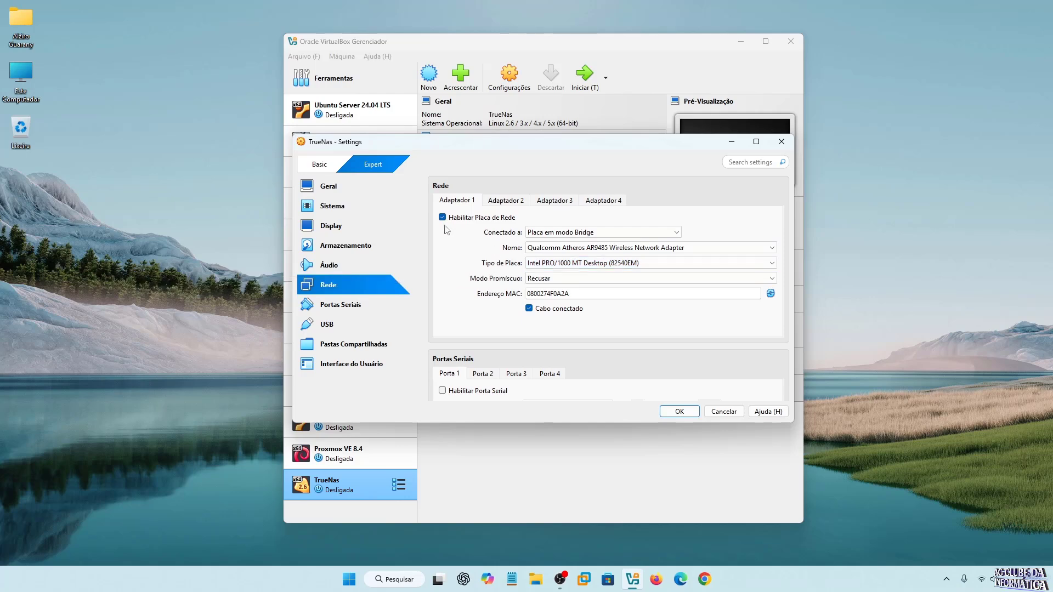
Create a 50 GB VDI hard disk in the storage settings and attach it to the SATA controller.
click(348, 248)
click(528, 318)
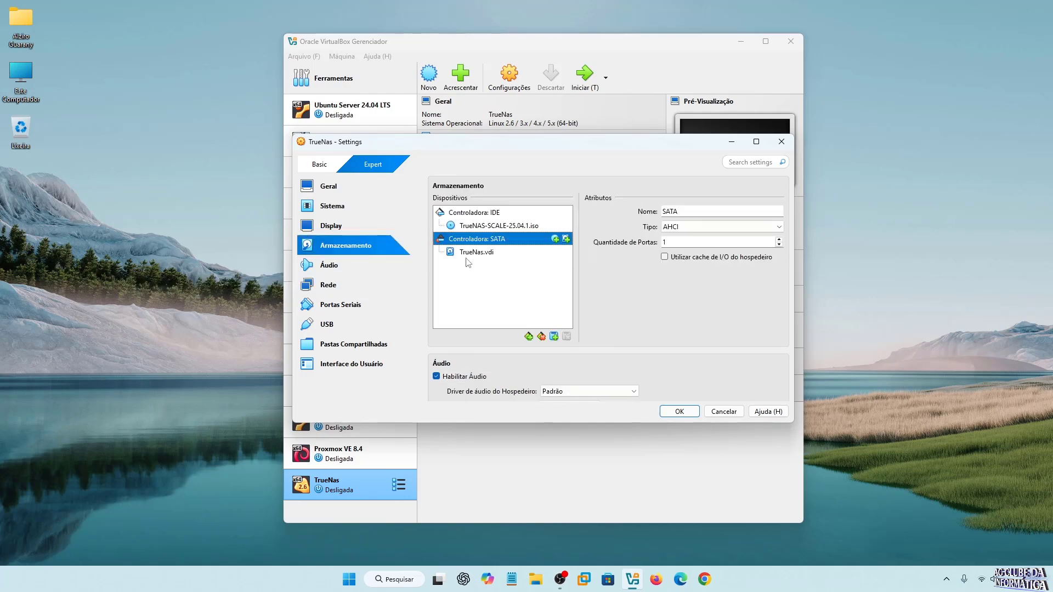
click(566, 240)
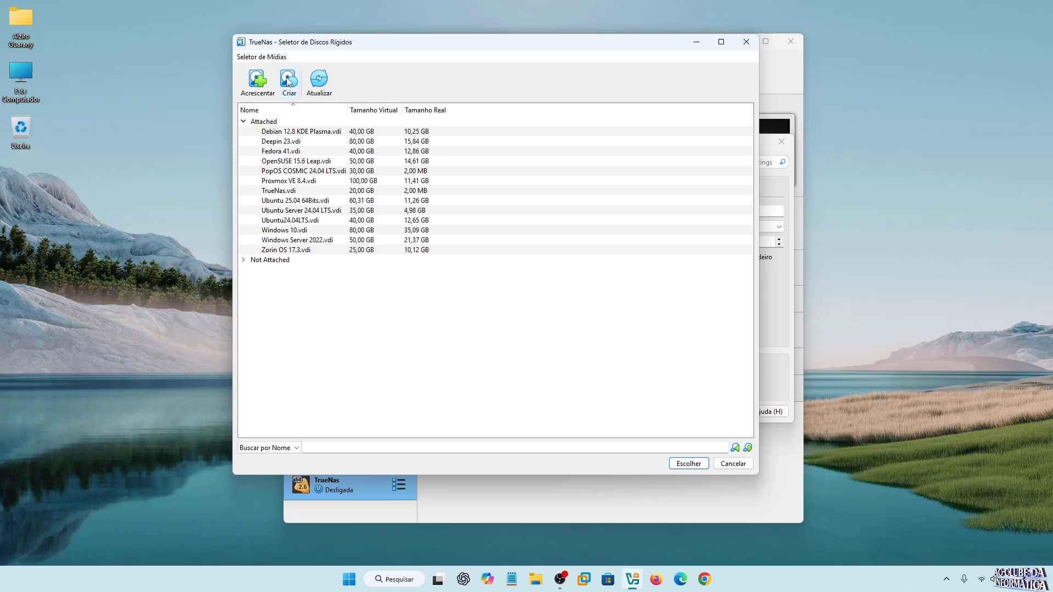
click(288, 81)
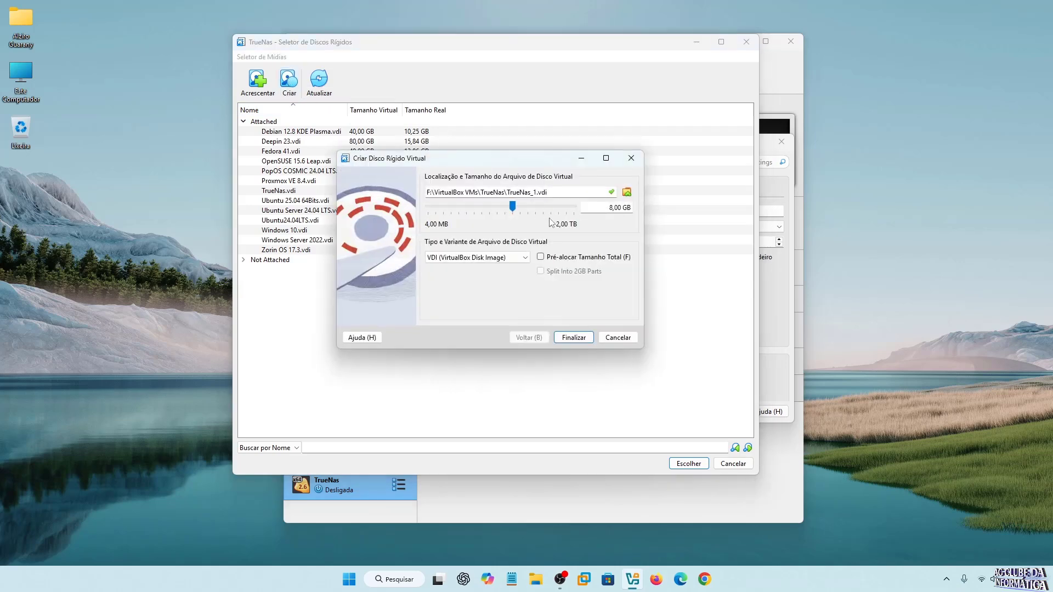
drag(608, 208, 614, 209)
text(50)
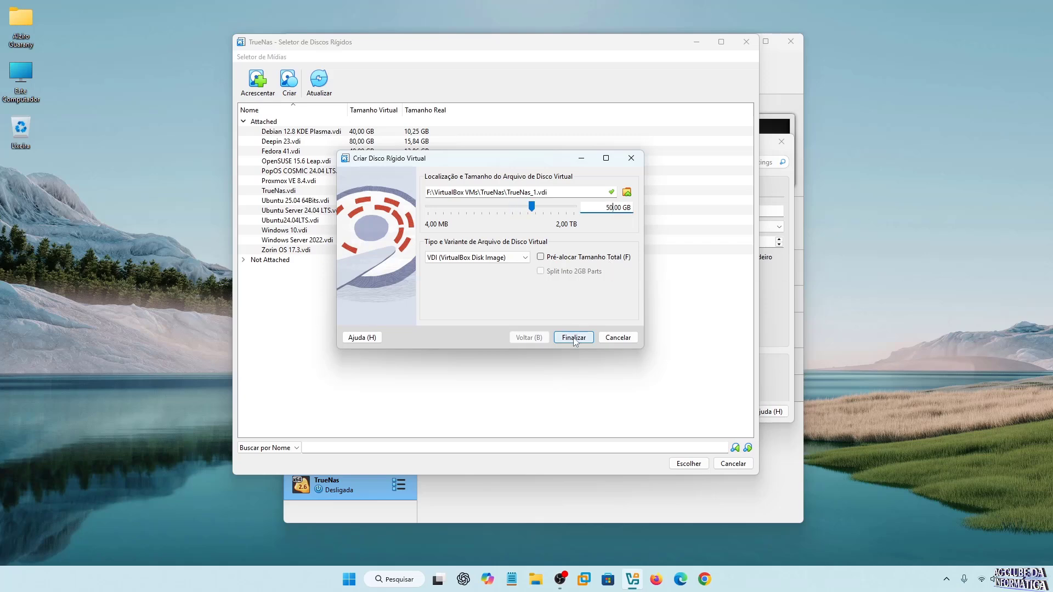
click(573, 338)
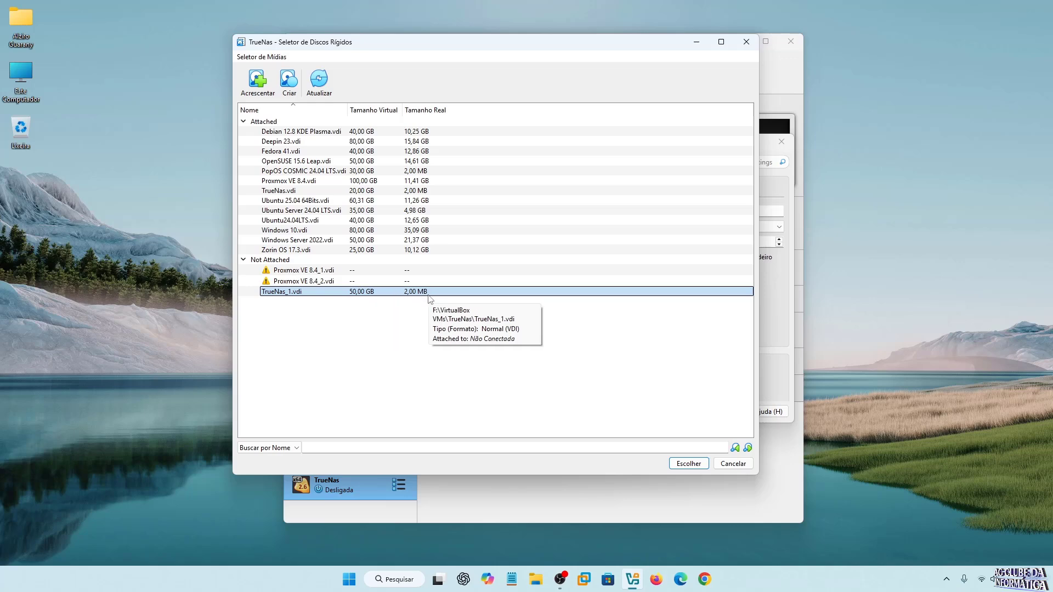
click(689, 463)
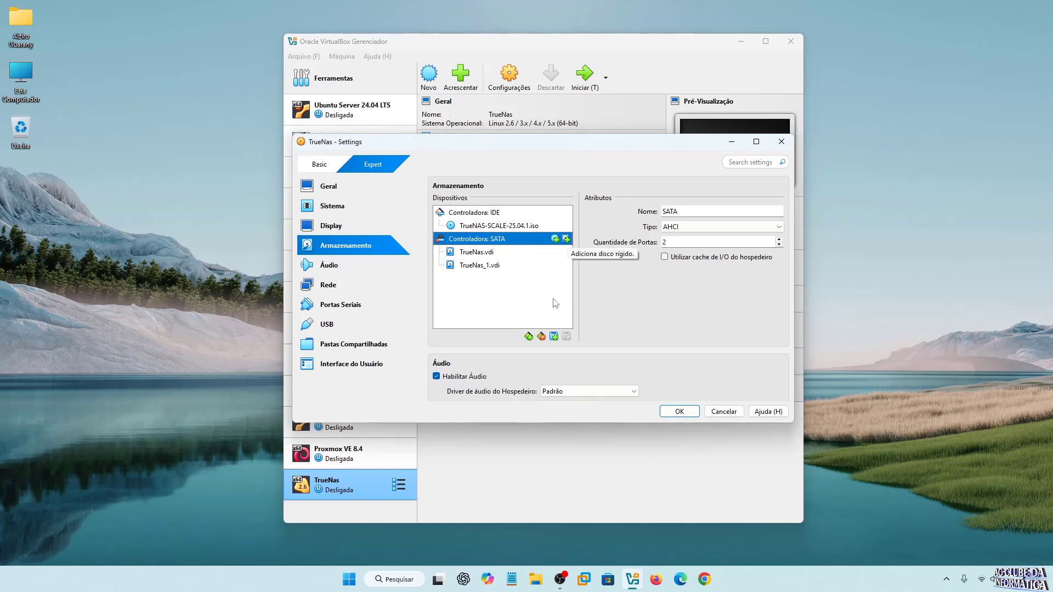
Create and attach a second 50 GB VDI disk on the SATA controller, and save the machine's settings.
click(565, 239)
key(Escape)
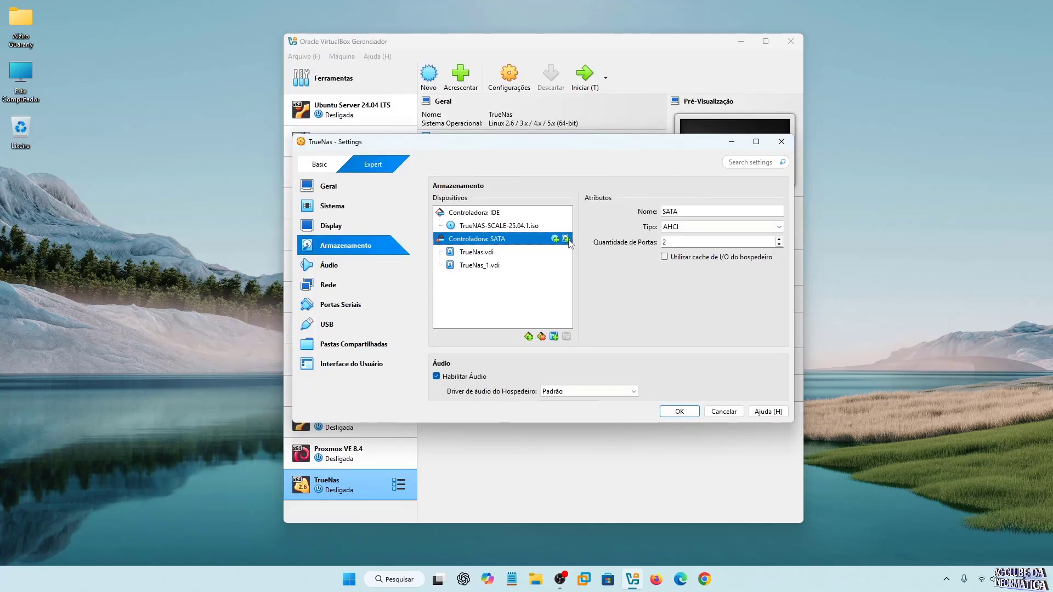
click(567, 240)
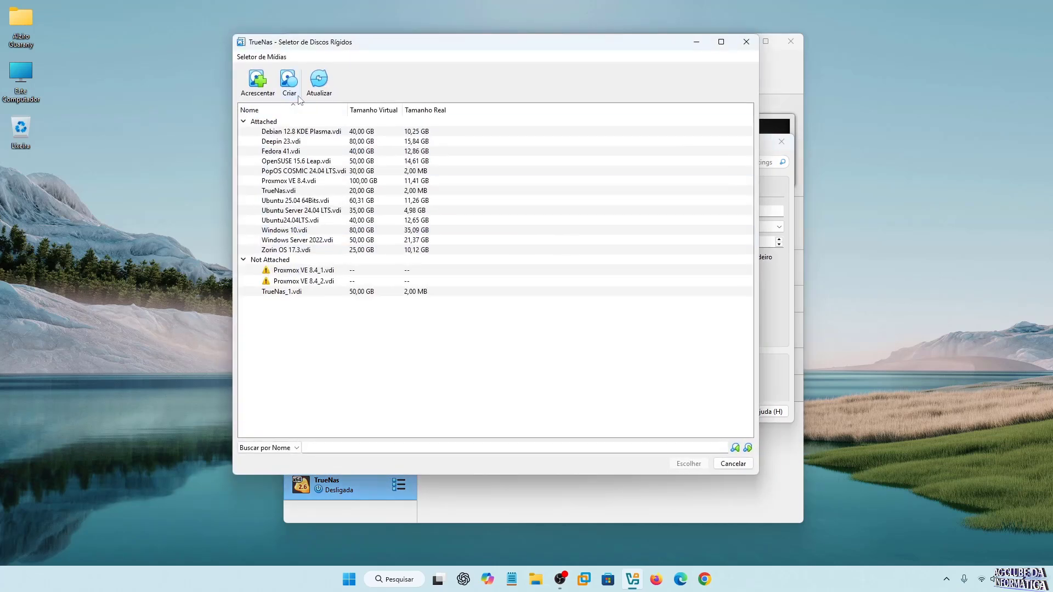
click(290, 80)
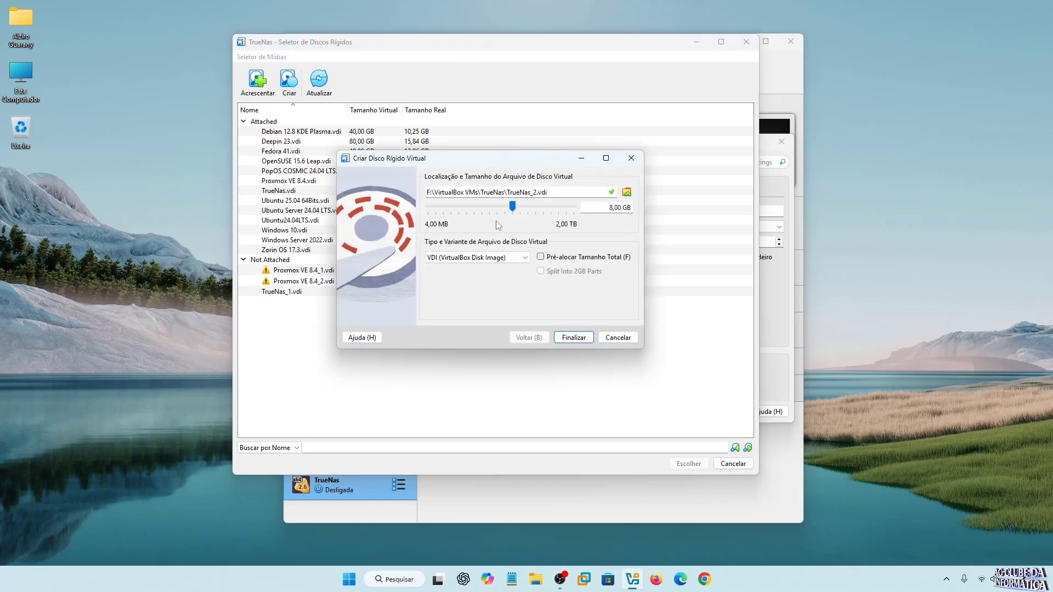
double_click(611, 208)
text(50)
click(583, 336)
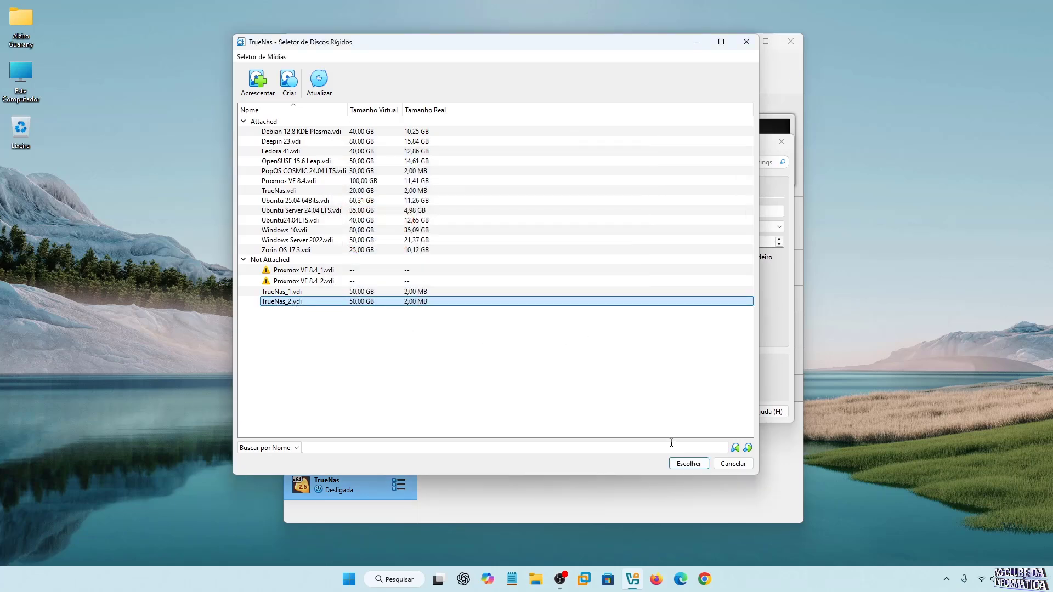
click(689, 464)
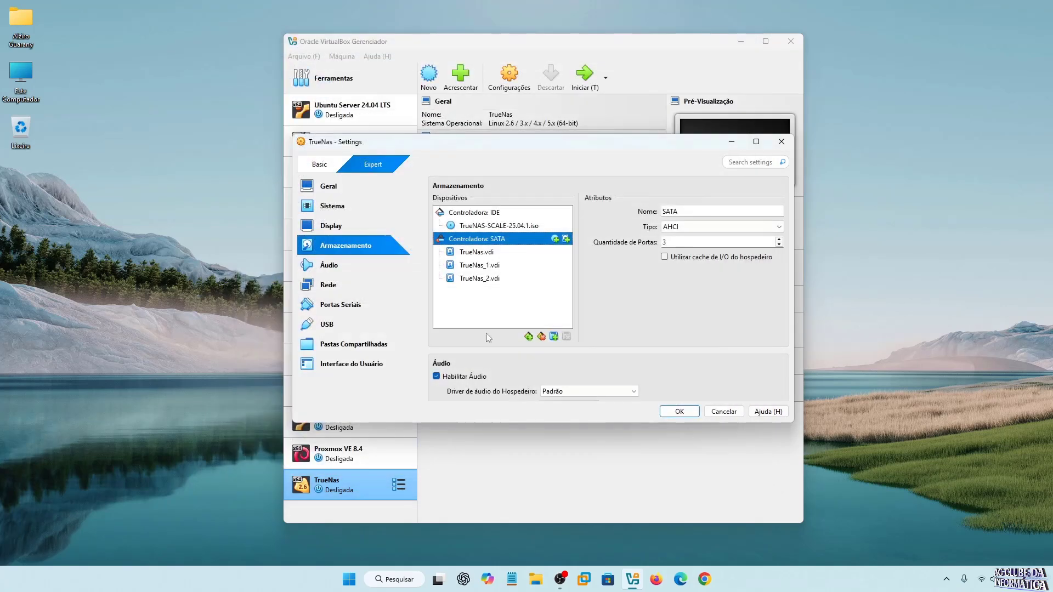
click(679, 411)
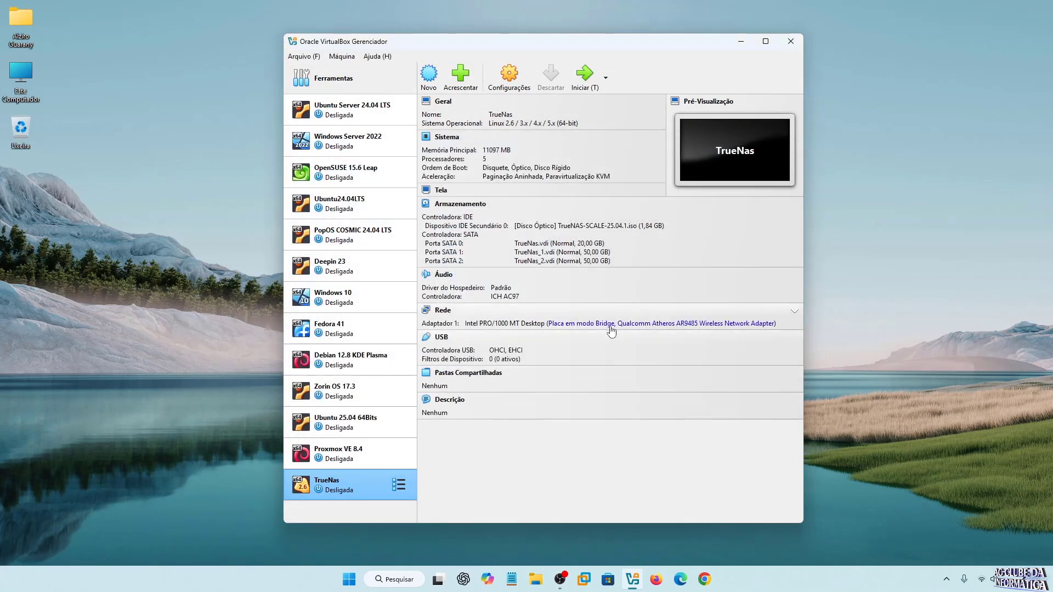
Start the TrueNas virtual machine, minimize the manager window and dismiss the notifications over the machine's screen.
click(584, 76)
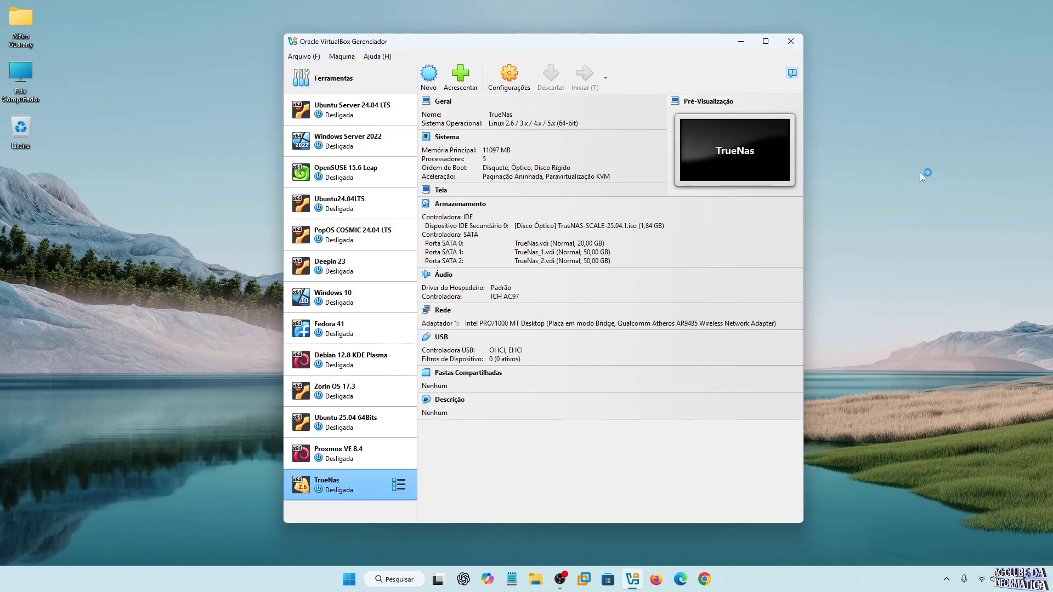
click(740, 41)
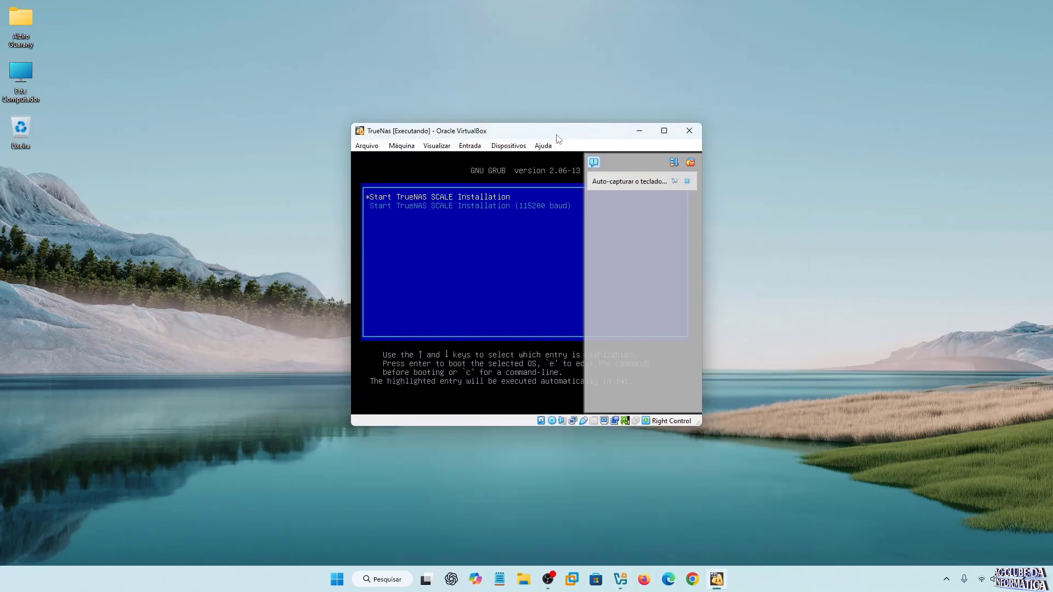
drag(555, 133, 489, 108)
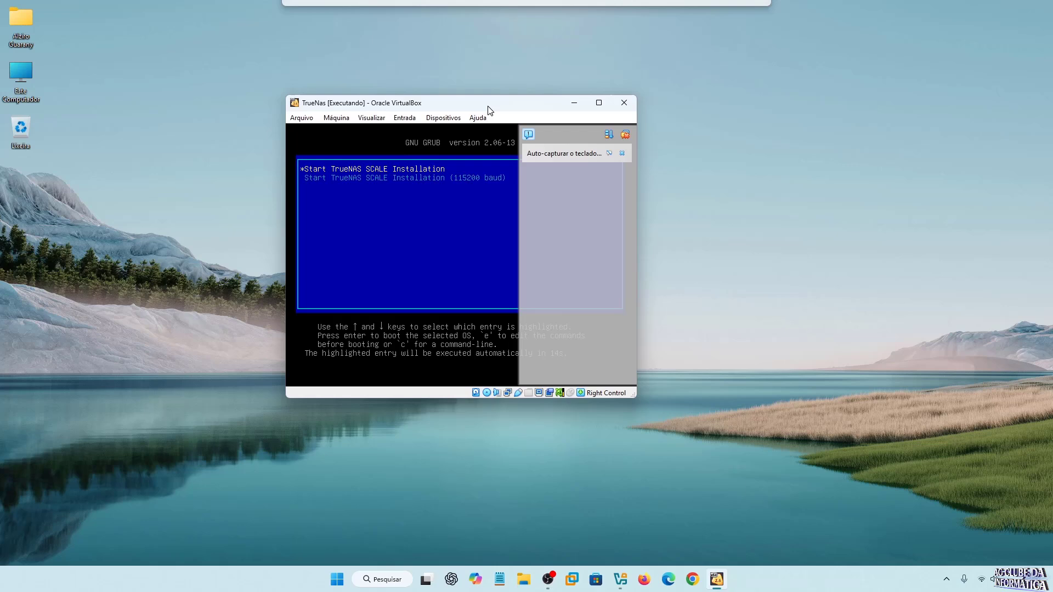
click(626, 134)
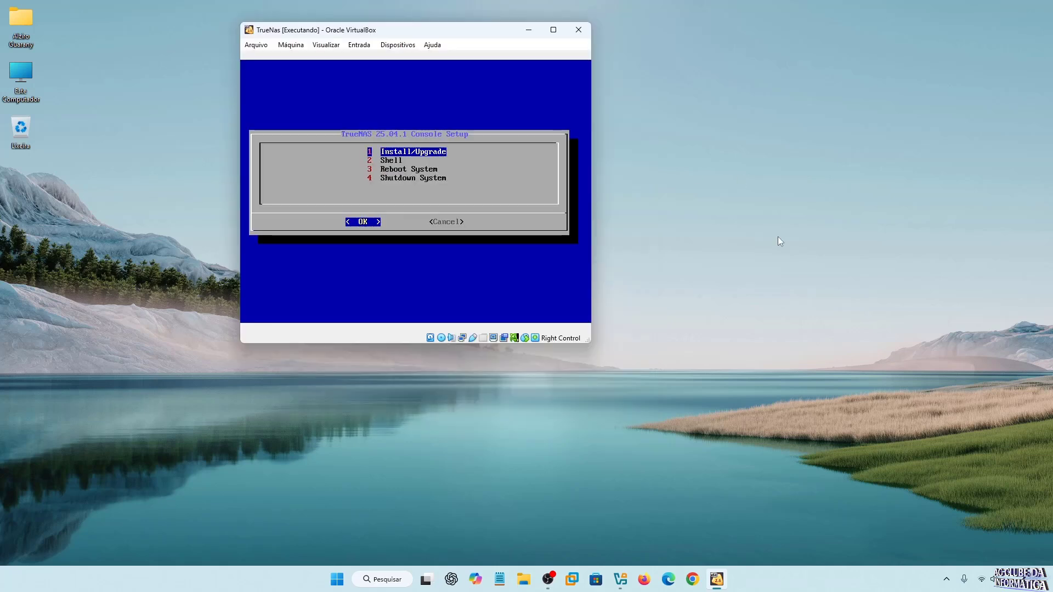
Start the TrueNAS installation with only the 20 GiB disk sda as destination, and agree to erasing it.
key(Return)
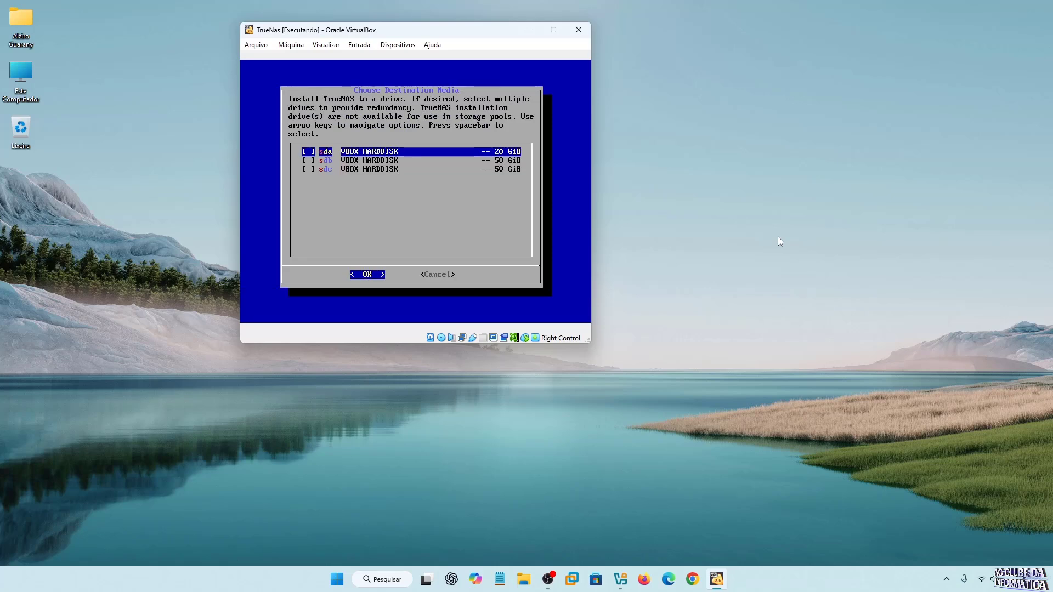
key(Down)
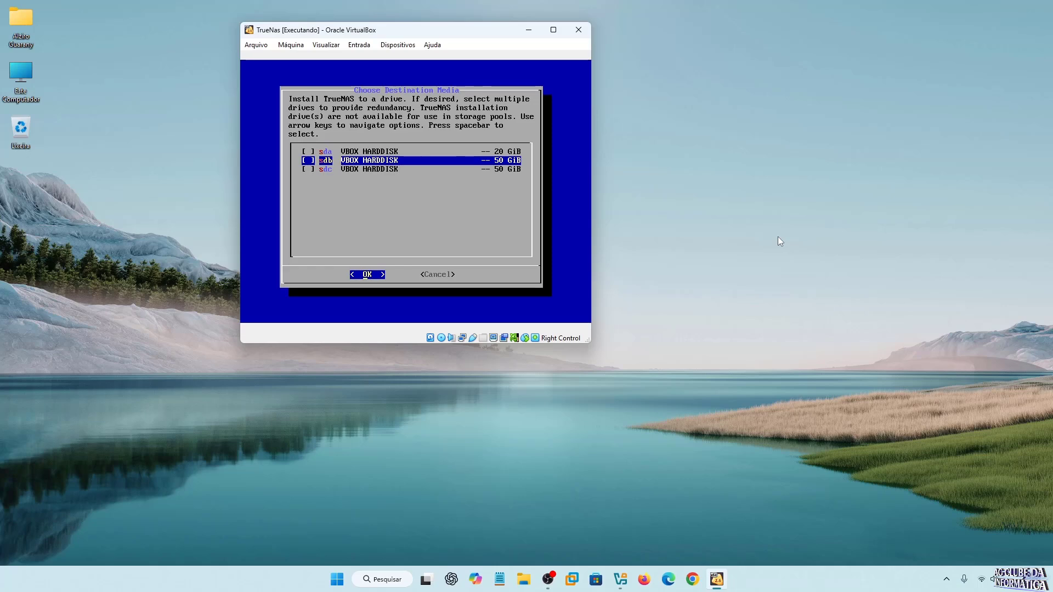
key(Up)
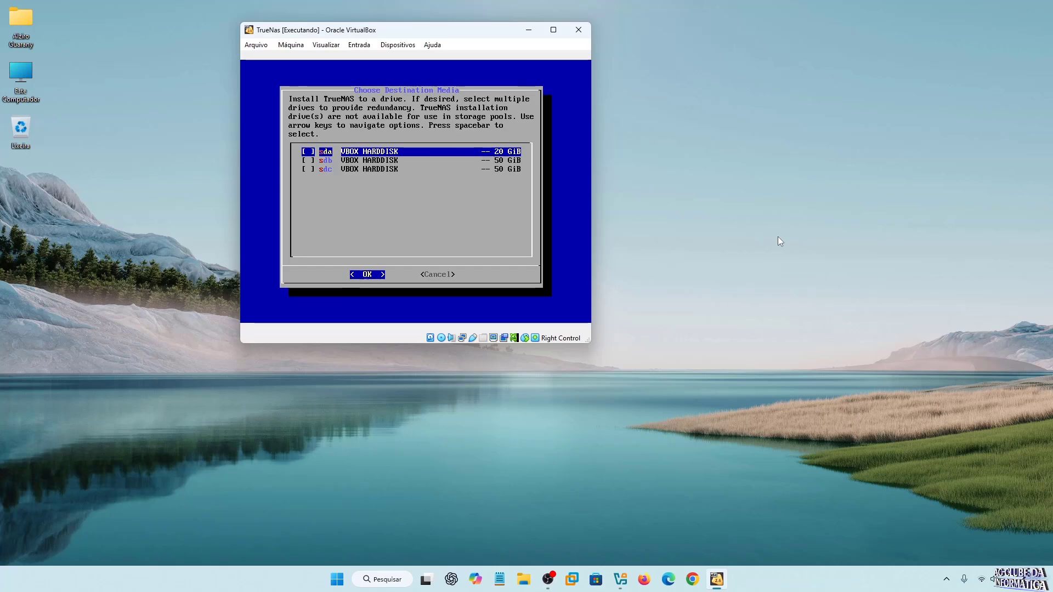
key(Down)
key(Down)
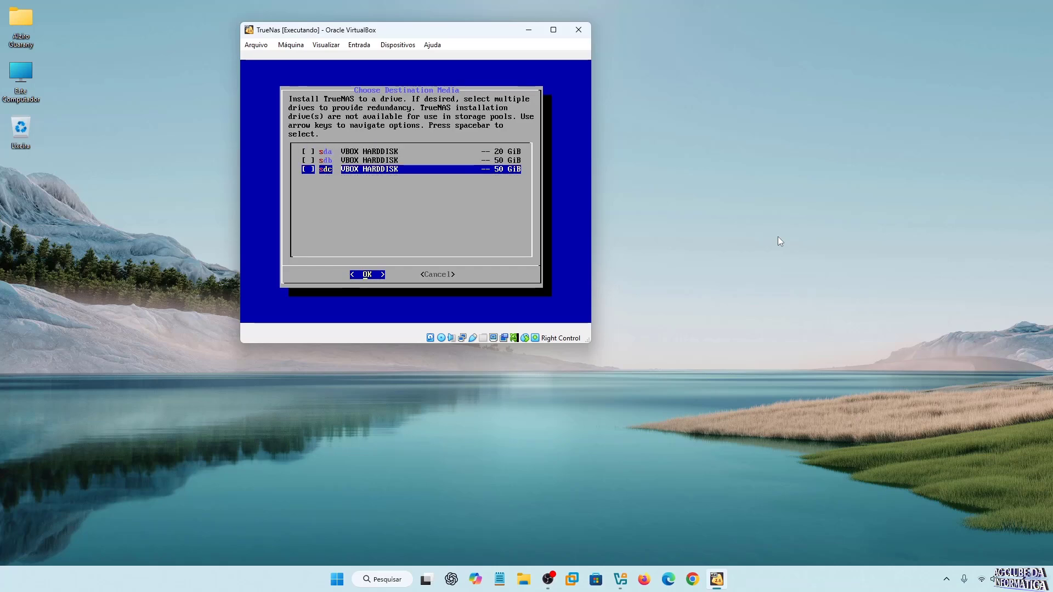
key(Up)
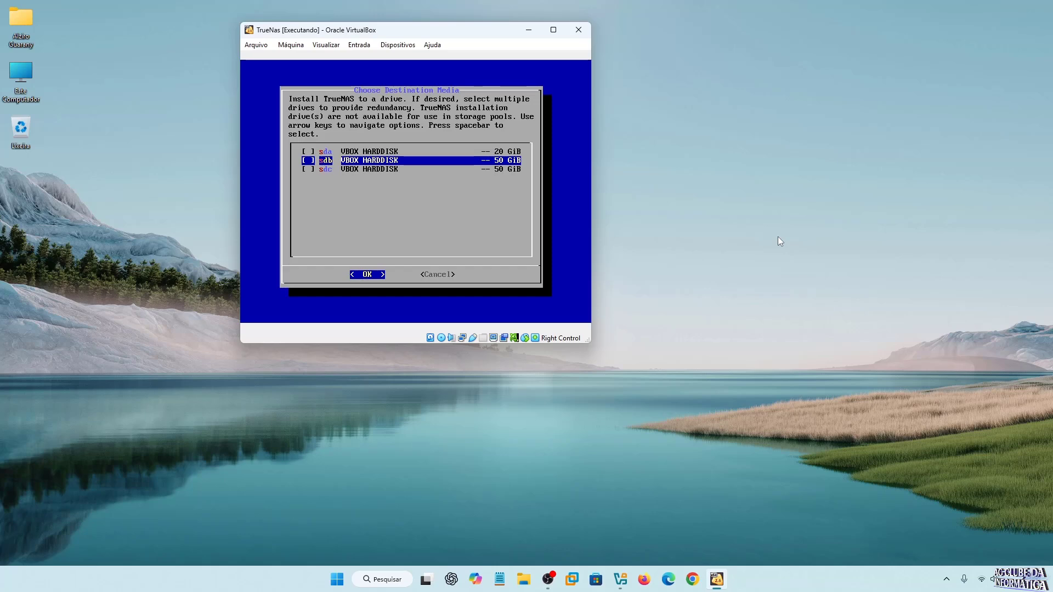
key(Down)
key(Up)
key(Down)
key(Up)
key(Up)
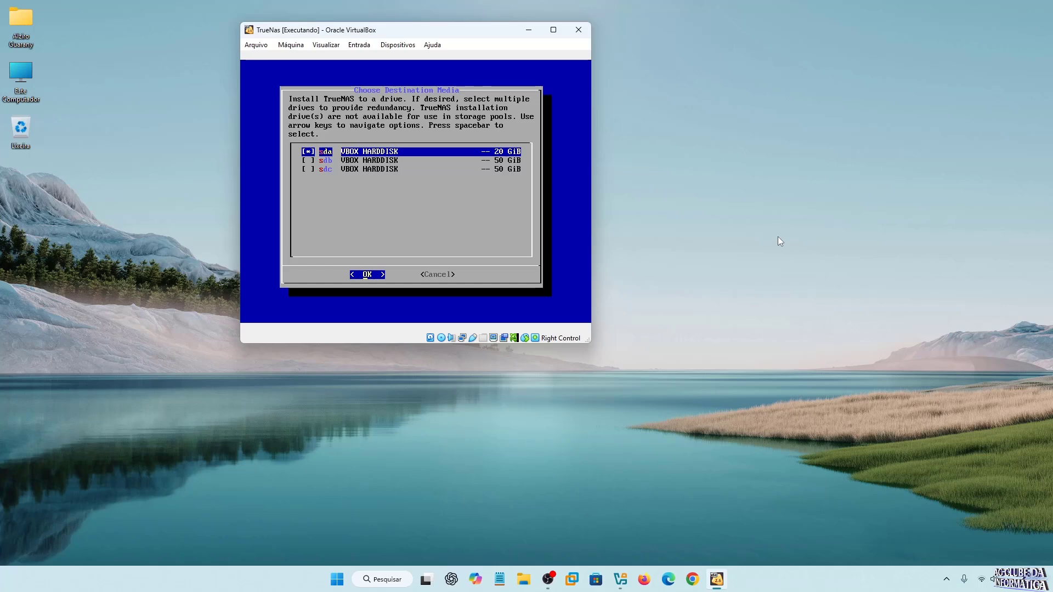
key(Return)
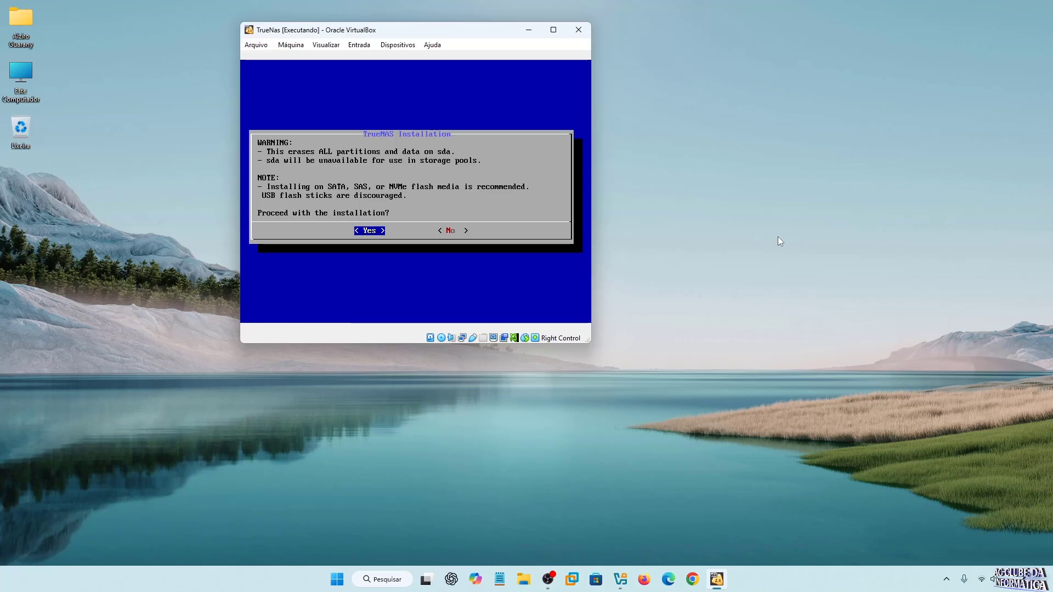
key(Return)
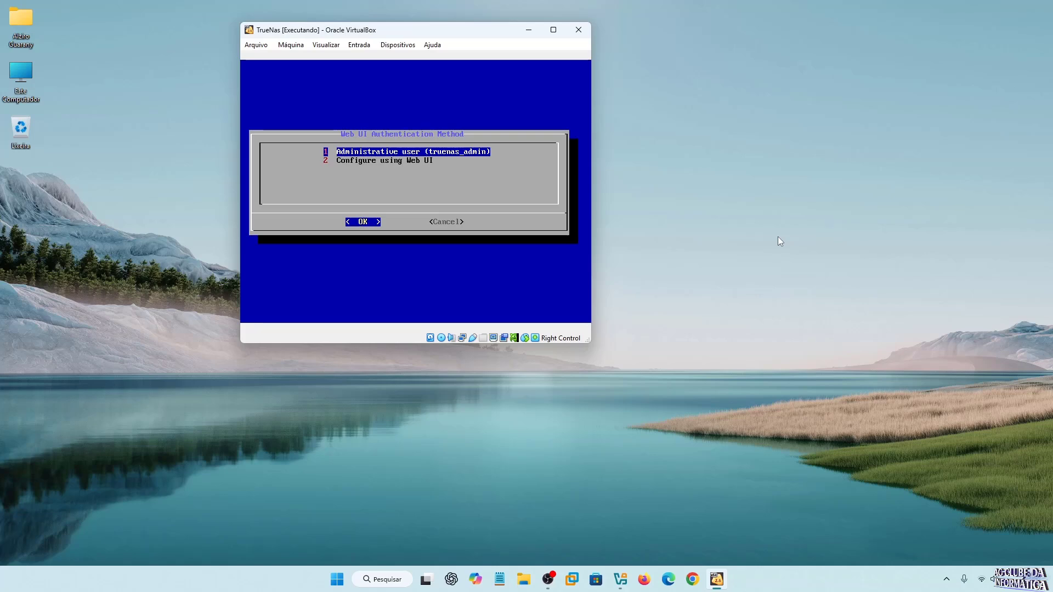
Choose the truenas_admin user for web UI authentication, enter and confirm its password, and allow EFI boot.
key(Return)
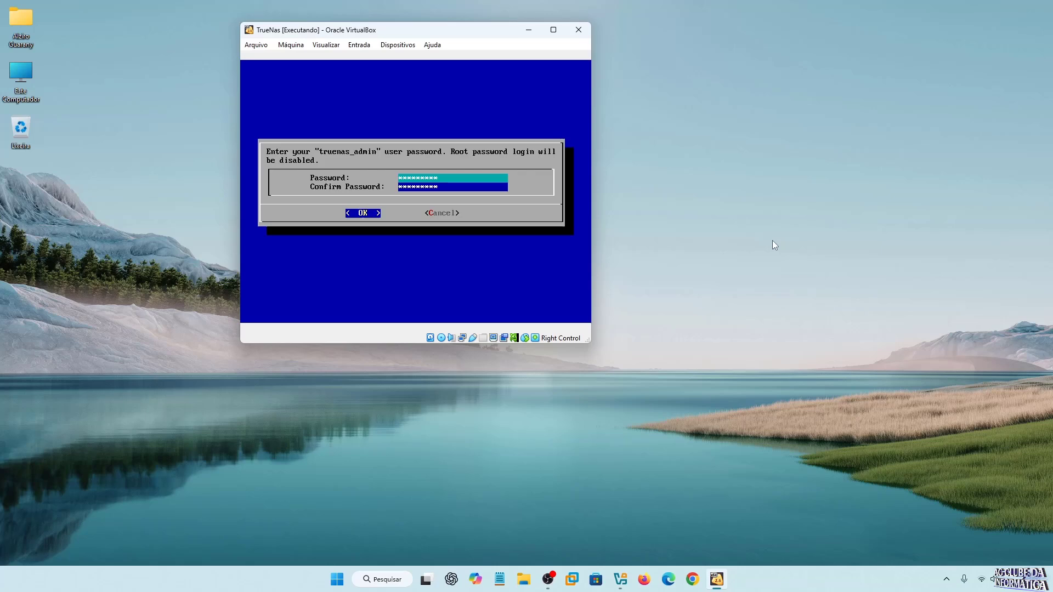
key(Tab)
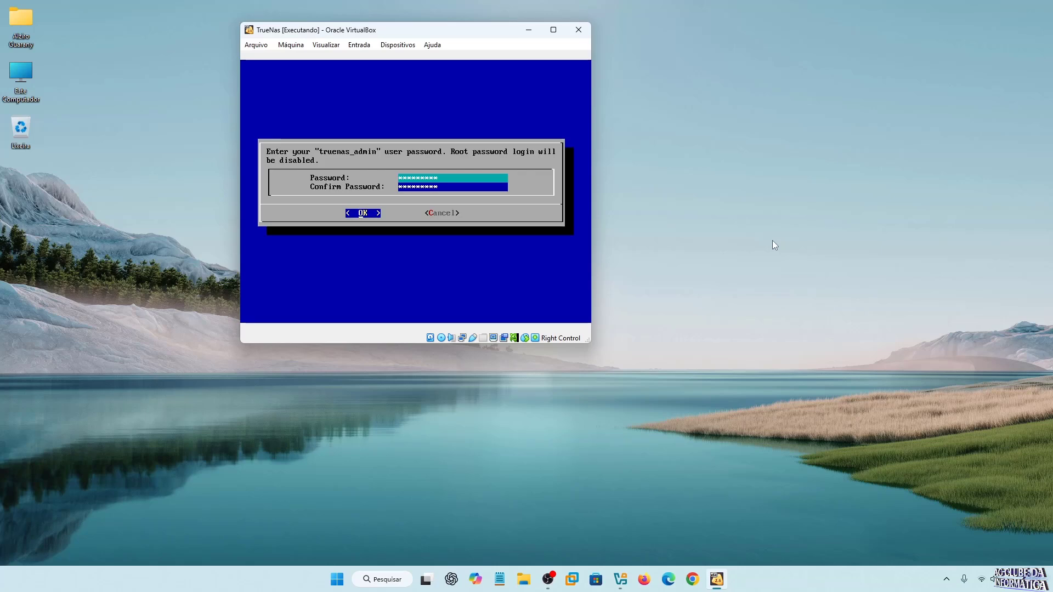
key(Return)
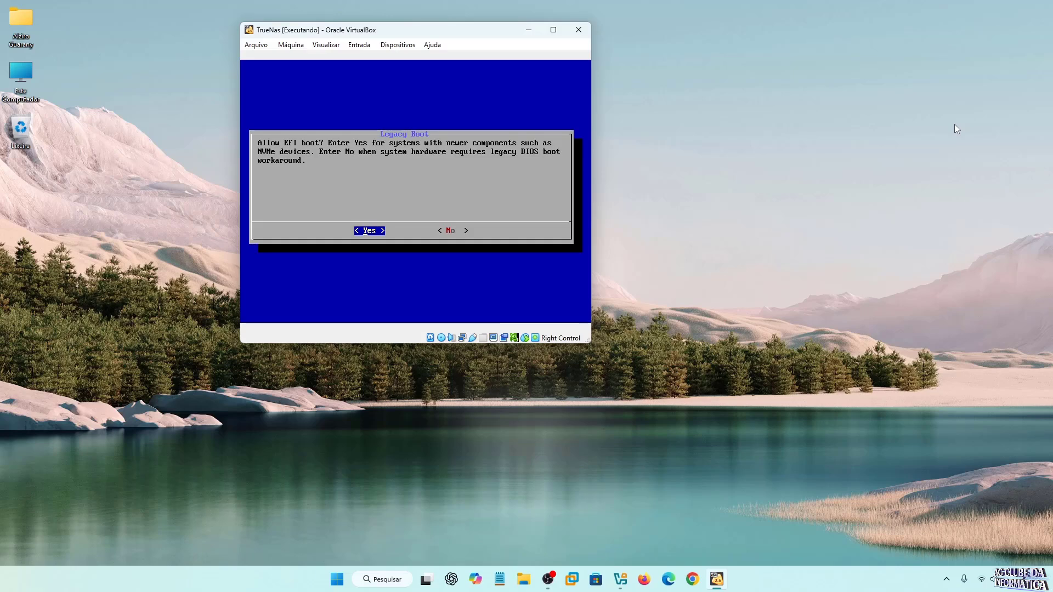
key(Return)
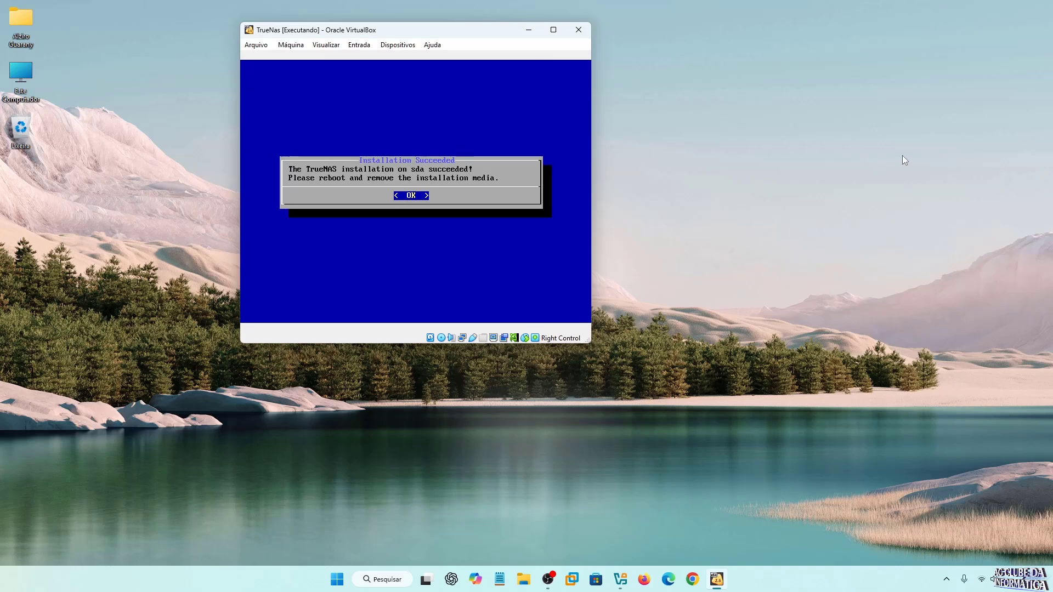
Acknowledge the completed installation and remove the TrueNAS-SCALE-25.04.1.iso disk from the virtual optical drive, forcing the unmount.
key(Return)
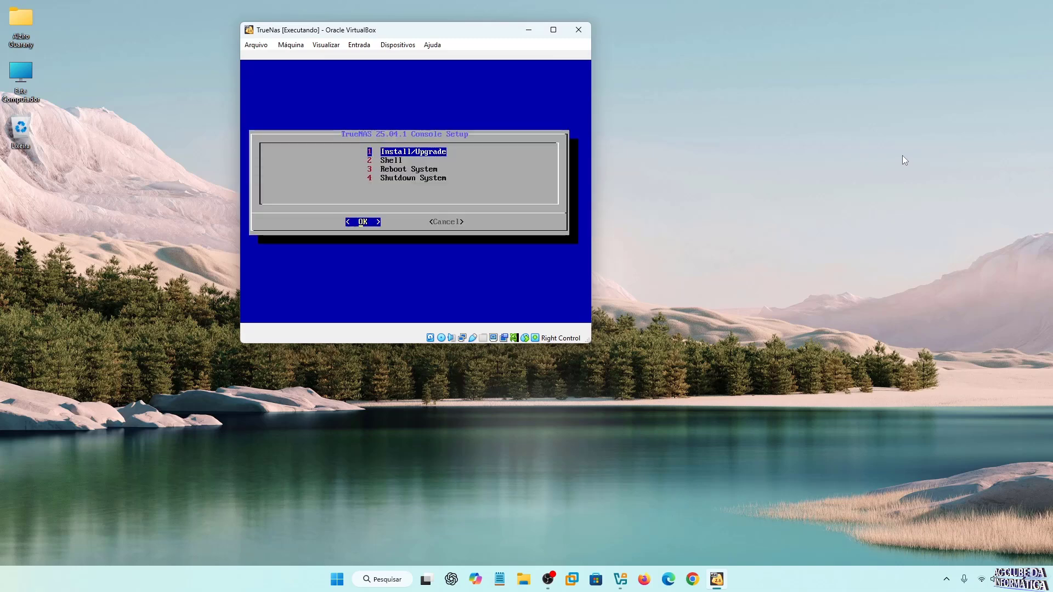
key(Down)
key(Down)
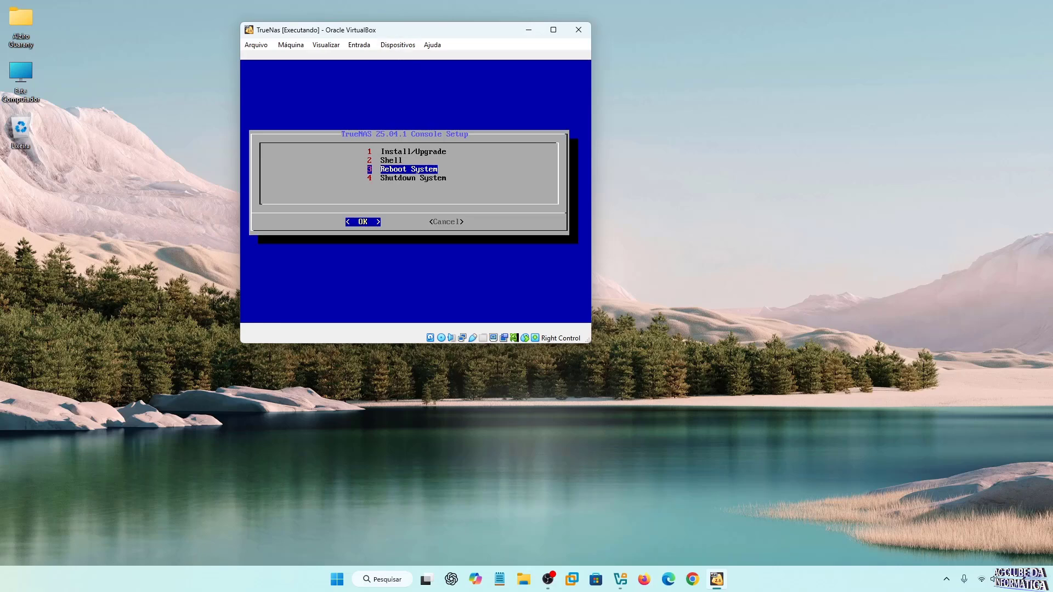
click(395, 47)
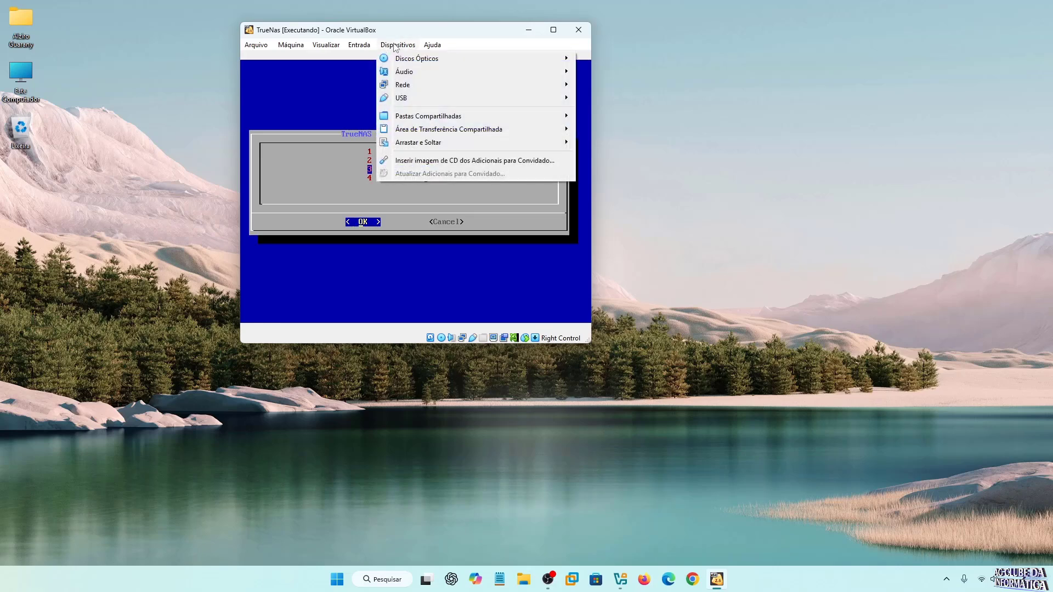
click(394, 47)
click(396, 48)
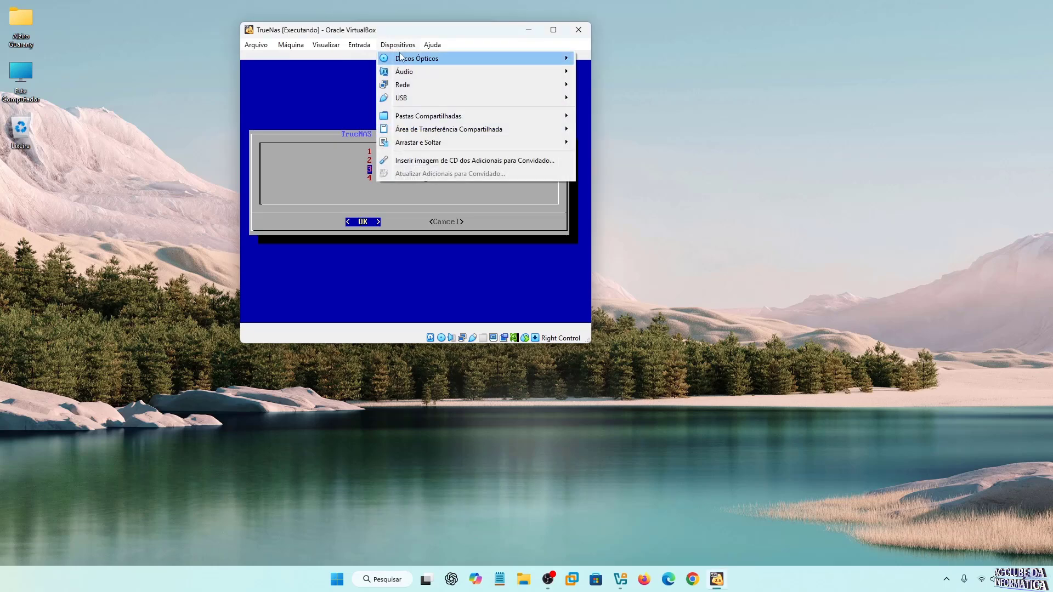
mouse_move(402, 60)
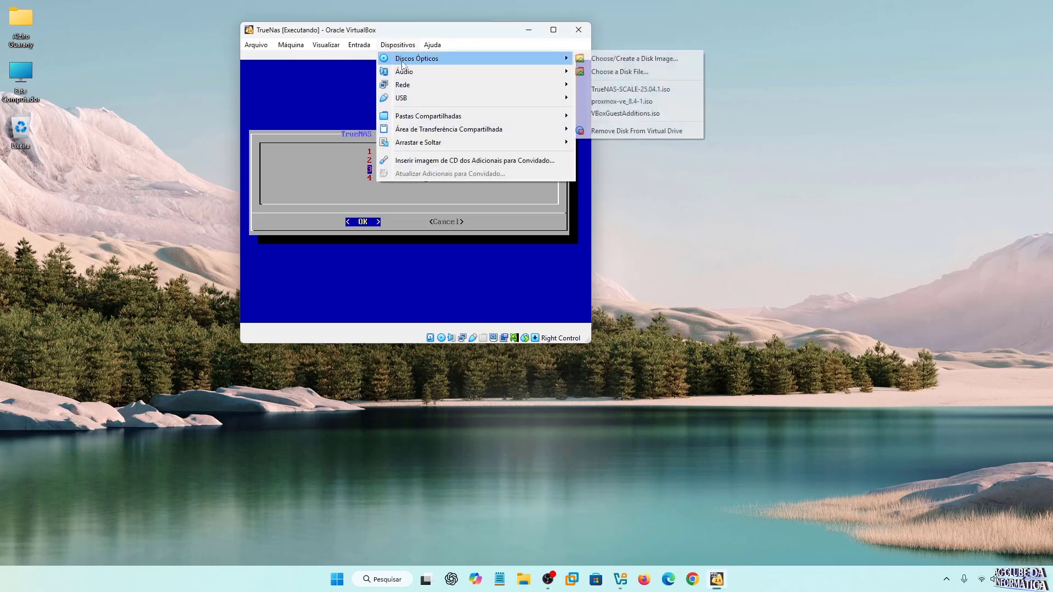
click(672, 132)
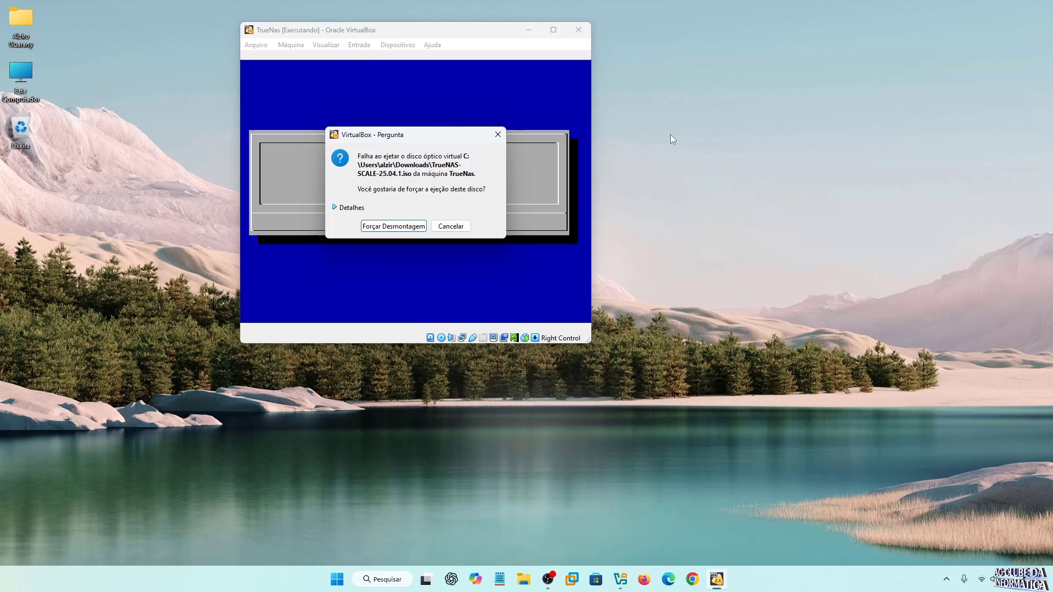
click(383, 227)
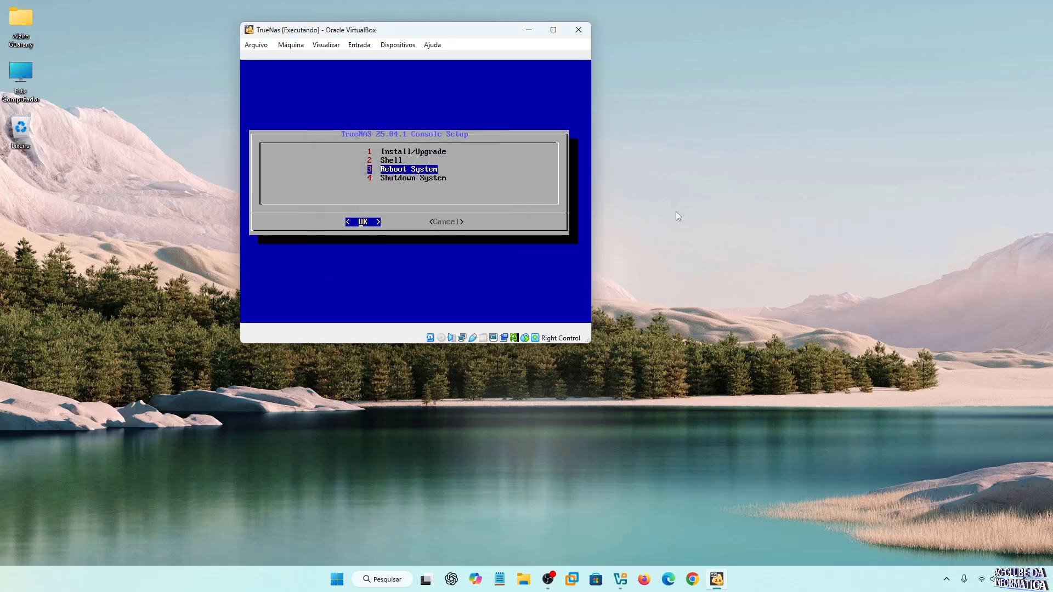
Reboot the system from the TrueNAS console setup.
key(Up)
key(Down)
key(Return)
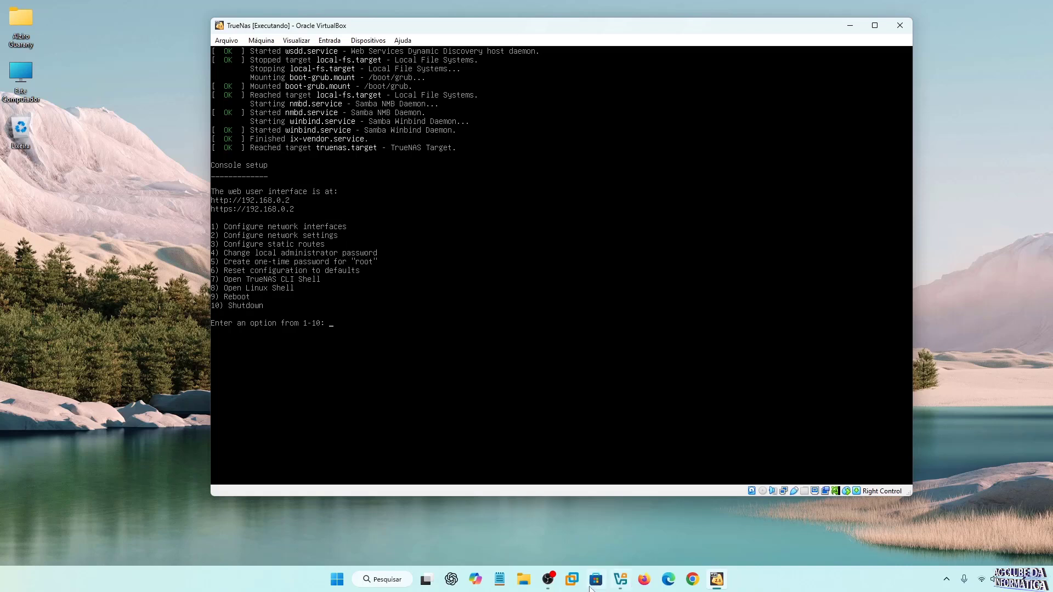
click(850, 26)
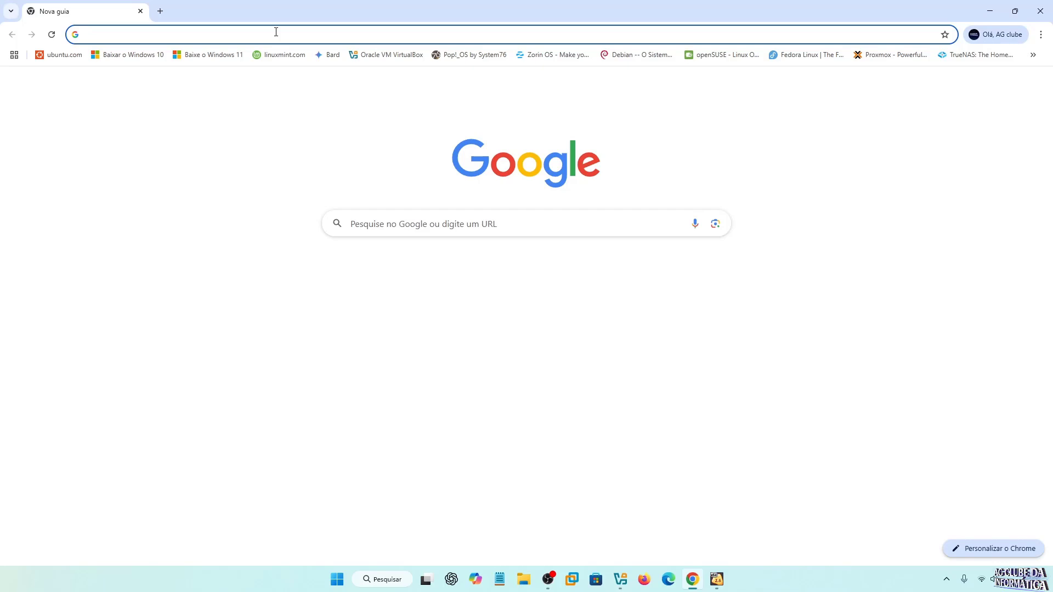
text(https://192)
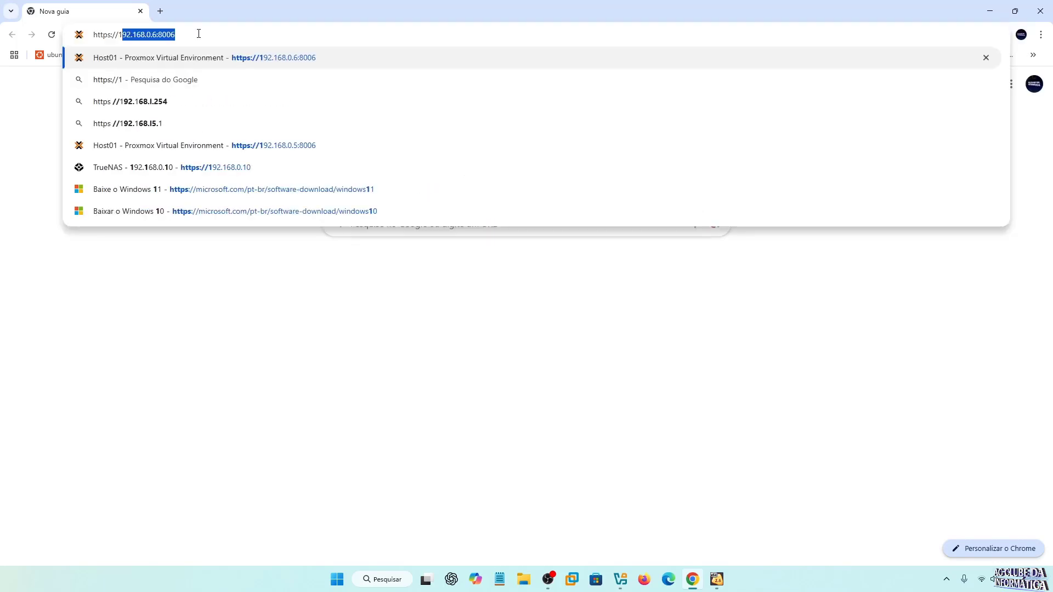
text(.168.0.)
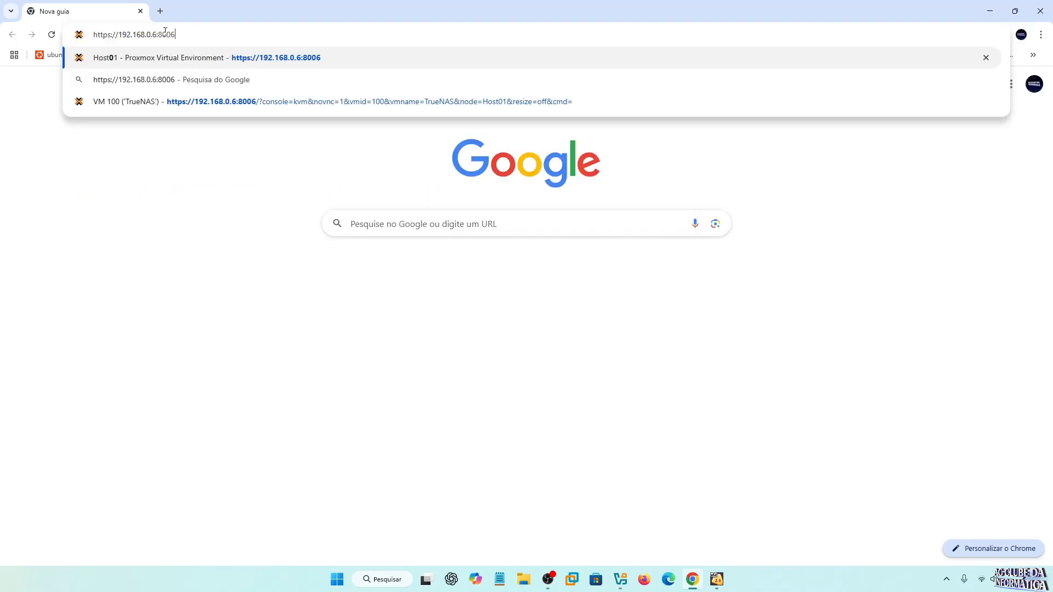
key(BackSpace)
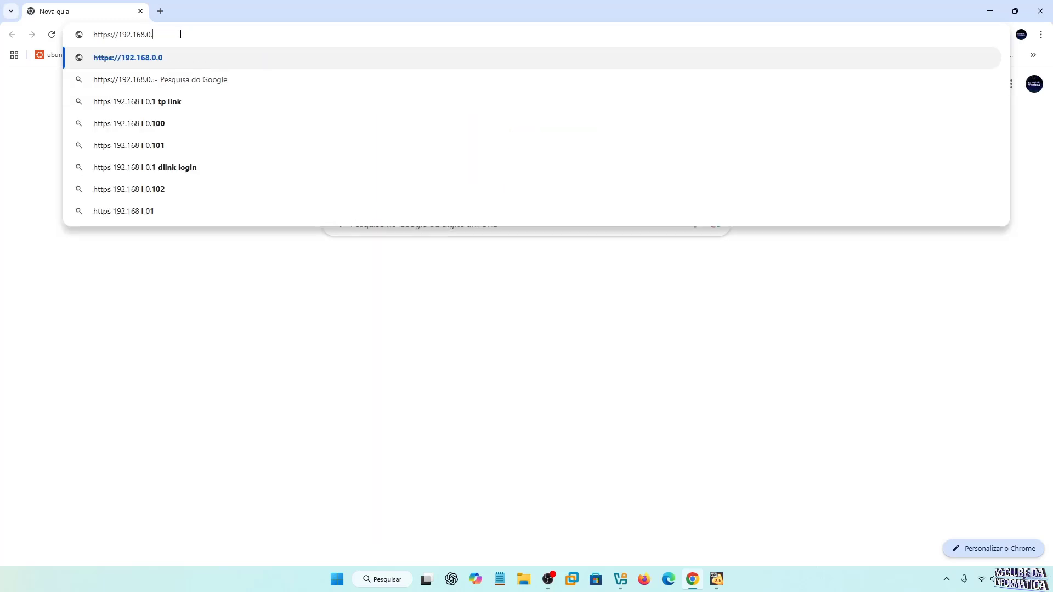
text(2)
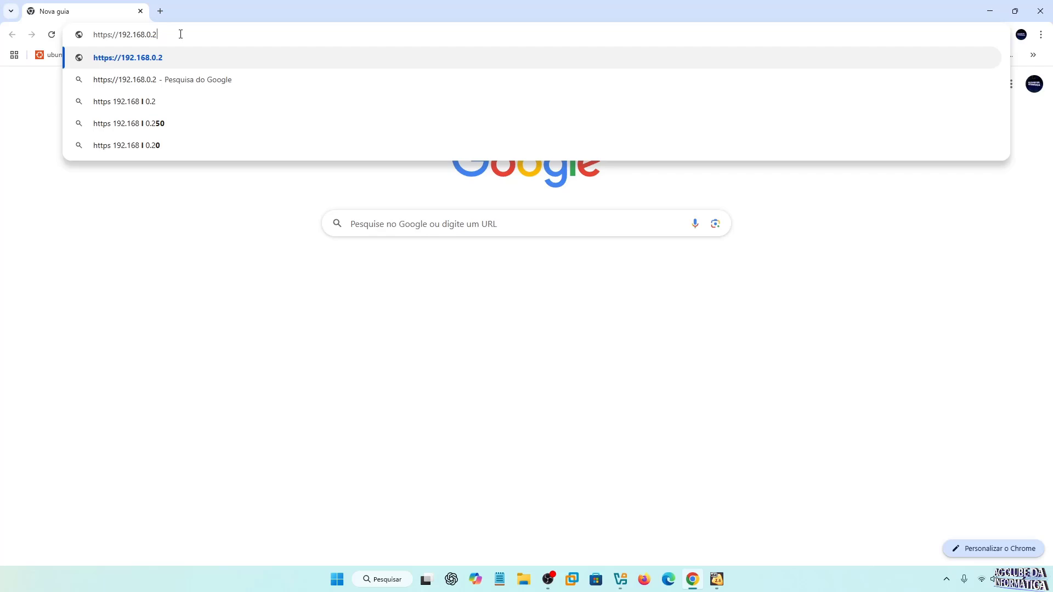
key(Return)
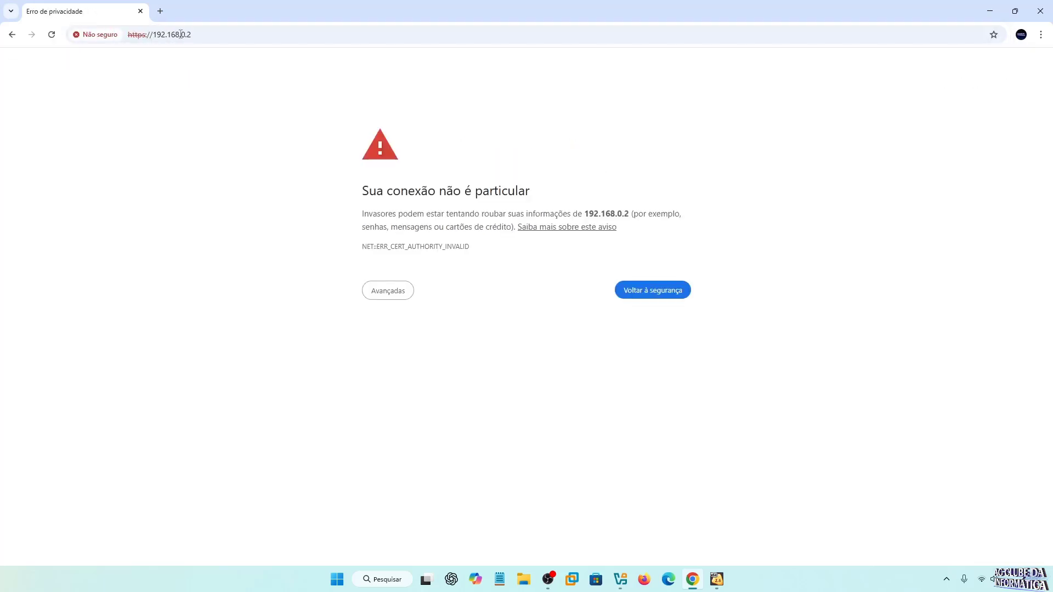
click(384, 296)
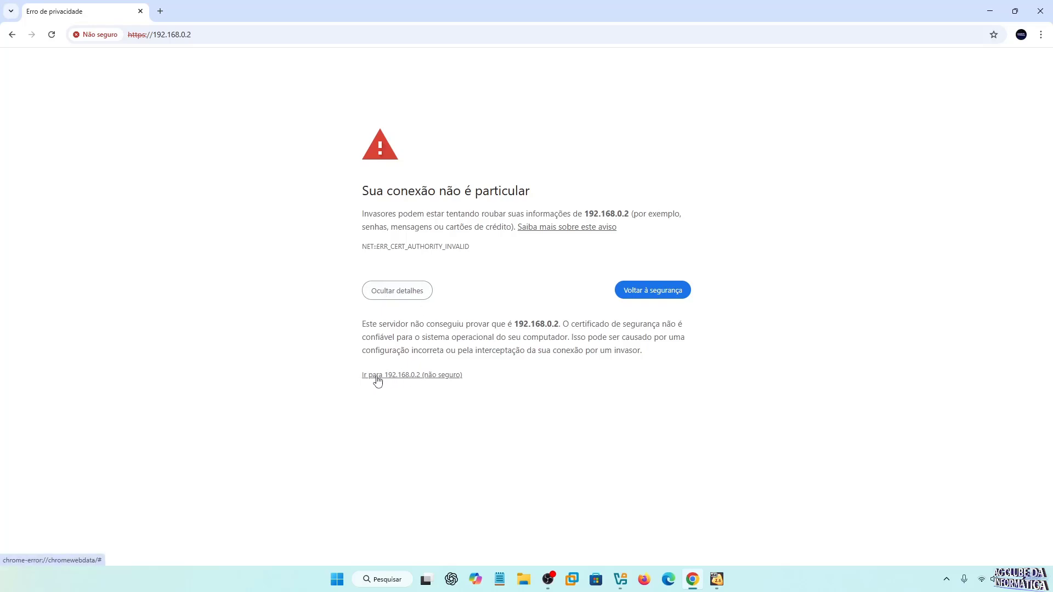
click(397, 378)
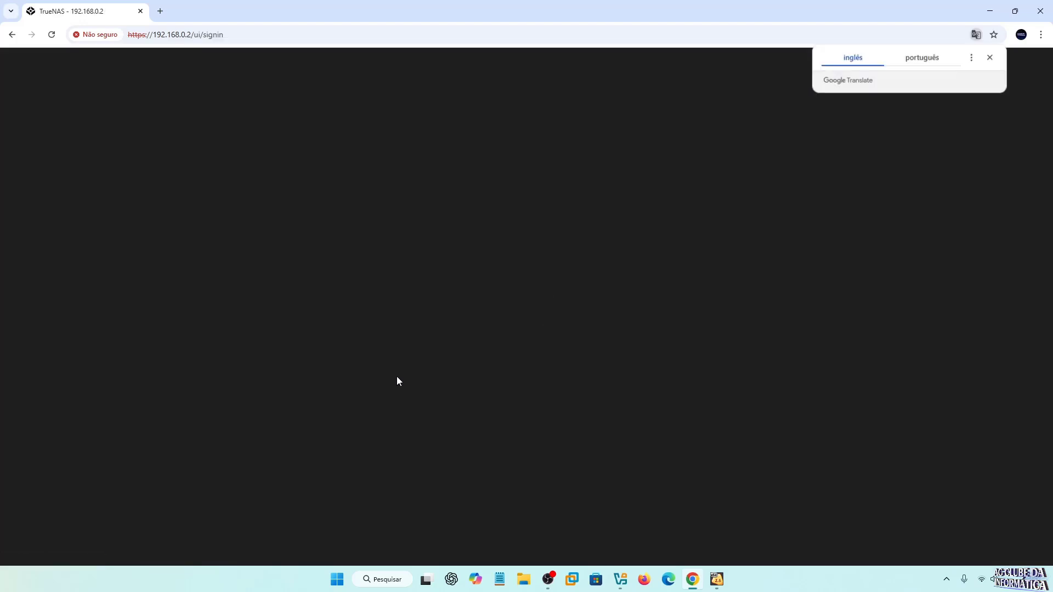
Dismiss the translation offer and log in to TrueNAS as truenas_admin with the account password.
click(990, 57)
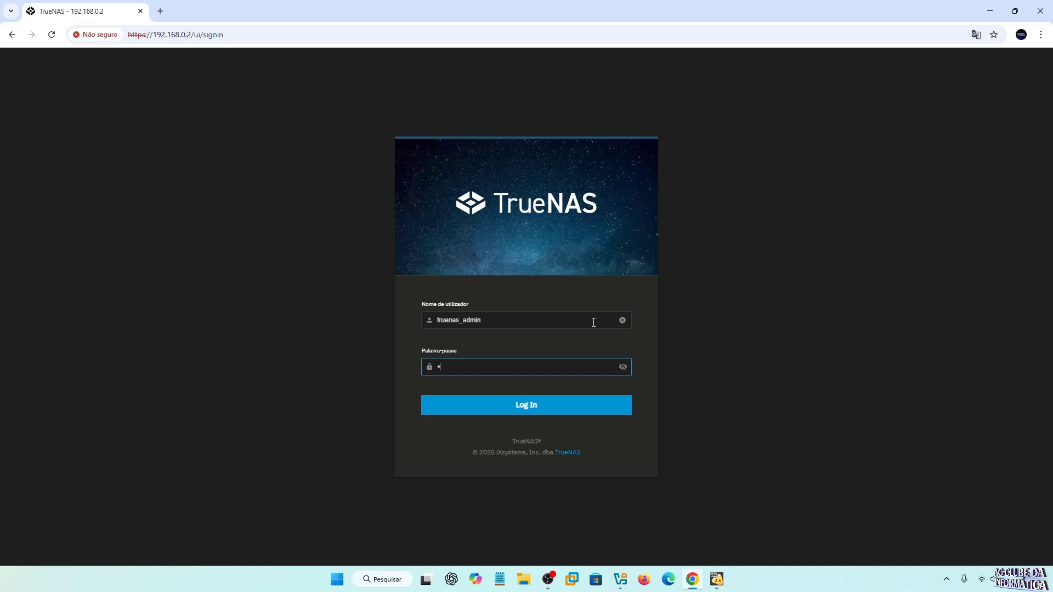
text(••••••••)
click(551, 407)
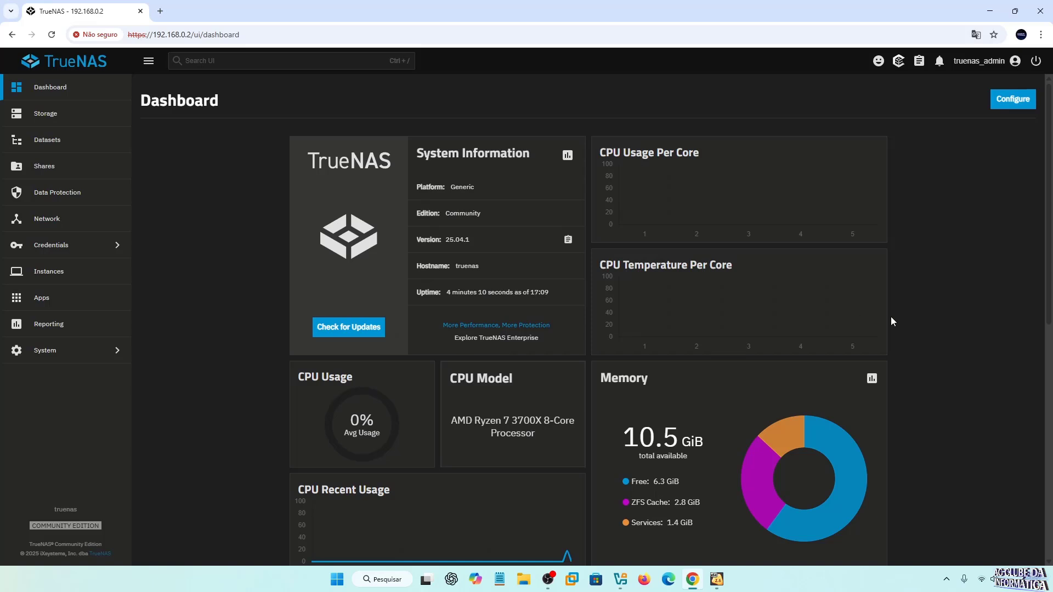
Examine the dashboard's system information, CPU, memory and storage cards and the IP address of the enp0s3 interface.
scroll(889, 318, down, 2)
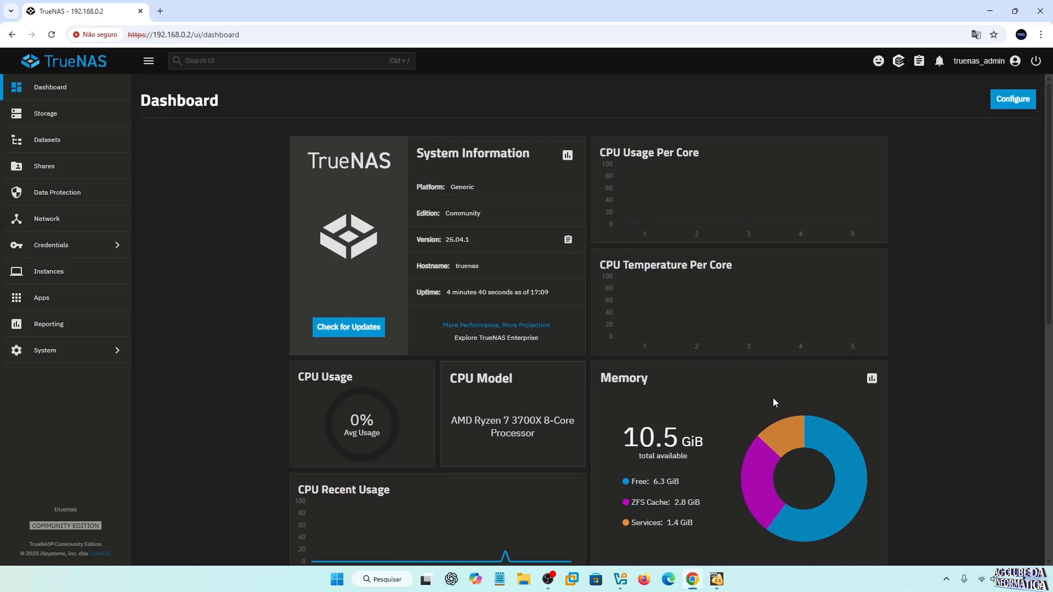
scroll(774, 395, down, 2)
scroll(774, 395, up, 2)
scroll(668, 357, down, 2)
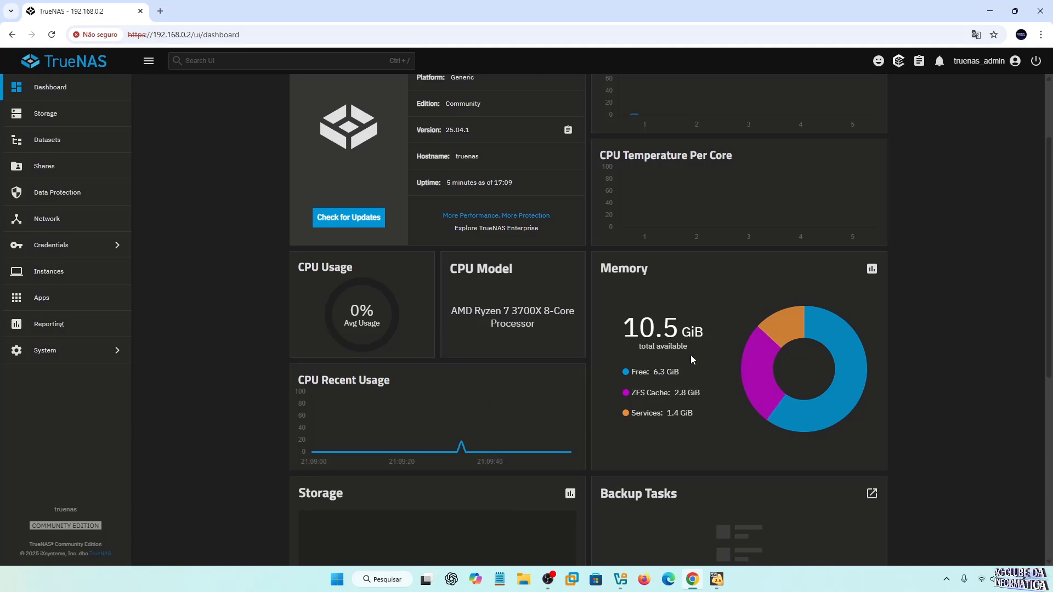
scroll(631, 395, up, 2)
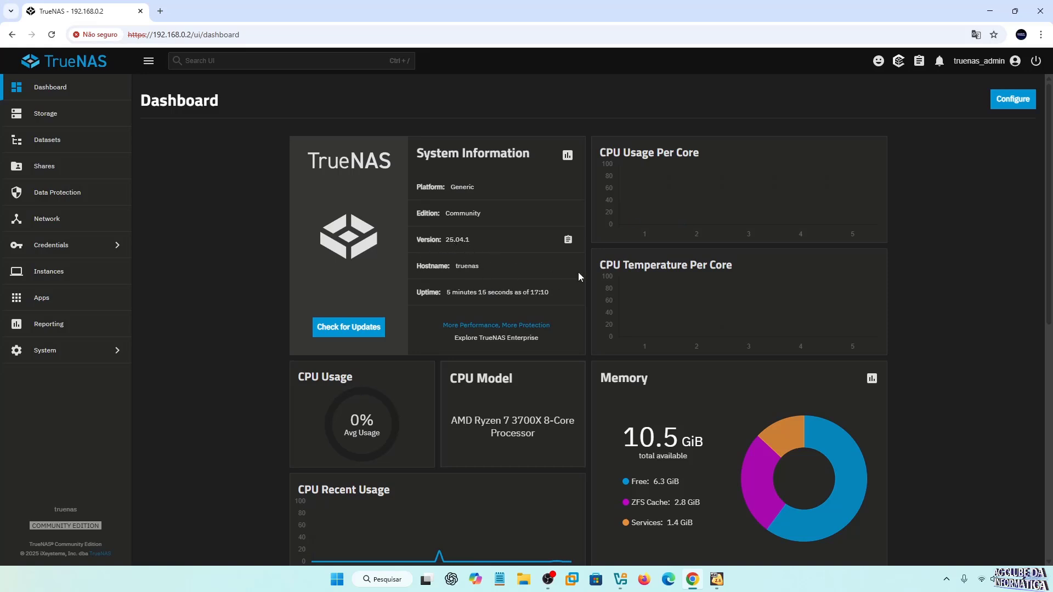
scroll(448, 161, down, 2)
scroll(647, 248, down, 4)
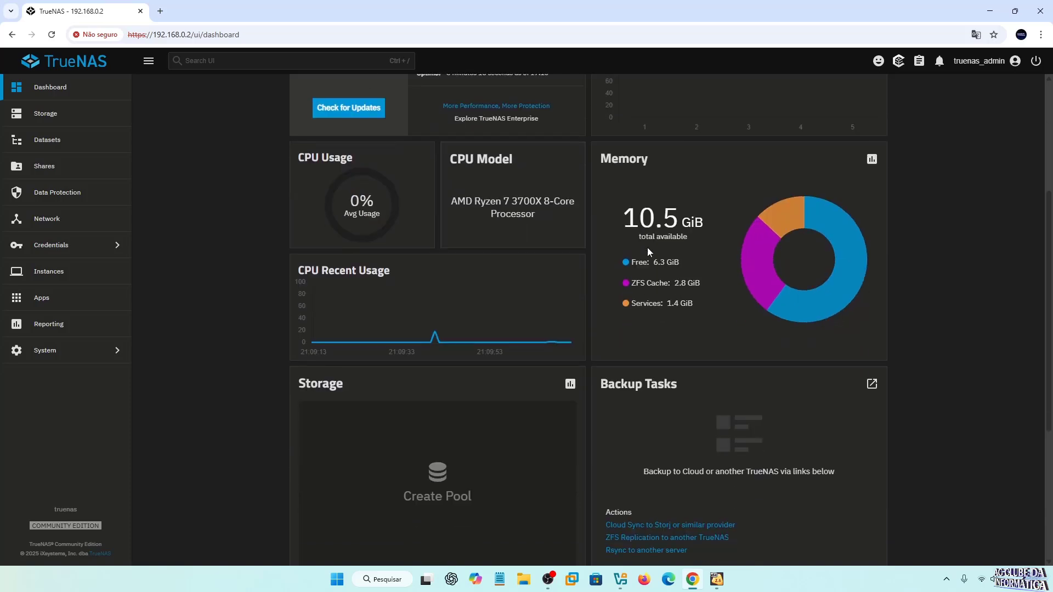
scroll(400, 282, down, 2)
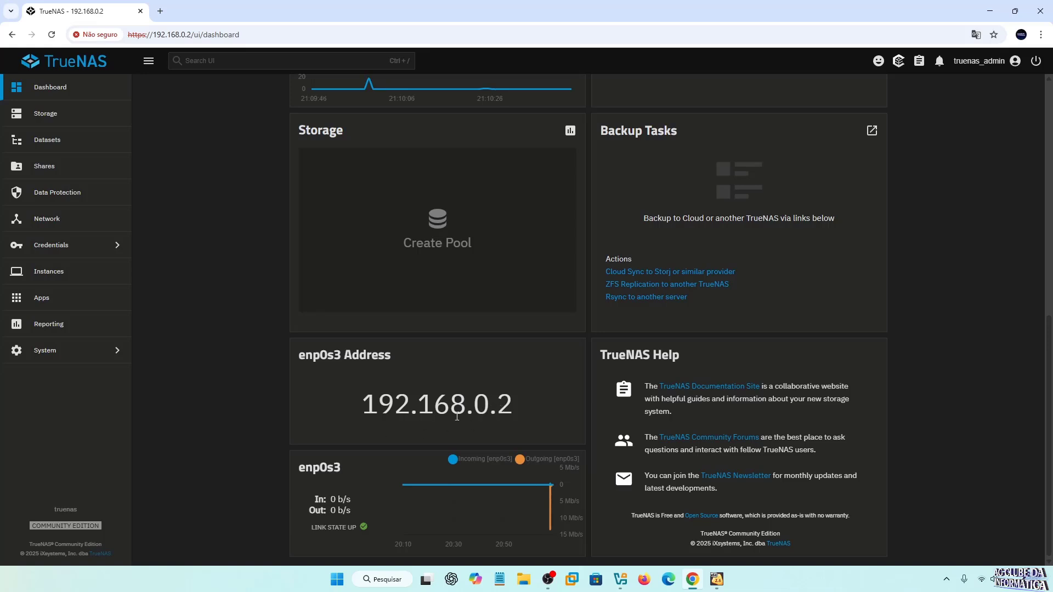
drag(497, 408, 509, 407)
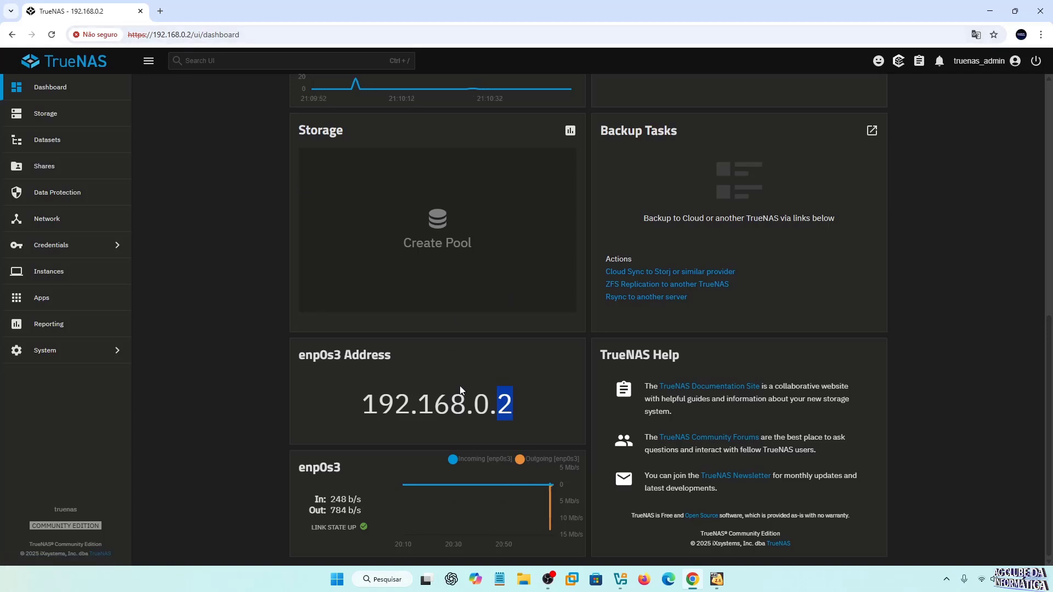
click(512, 404)
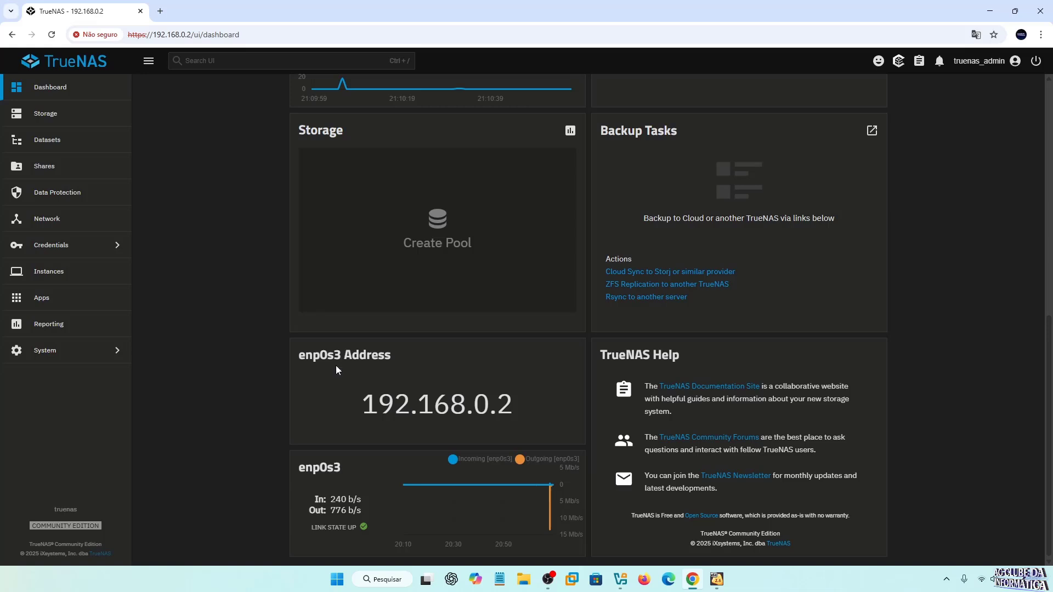
Open the enp0s3 network interface for editing and turn off DHCP.
click(48, 219)
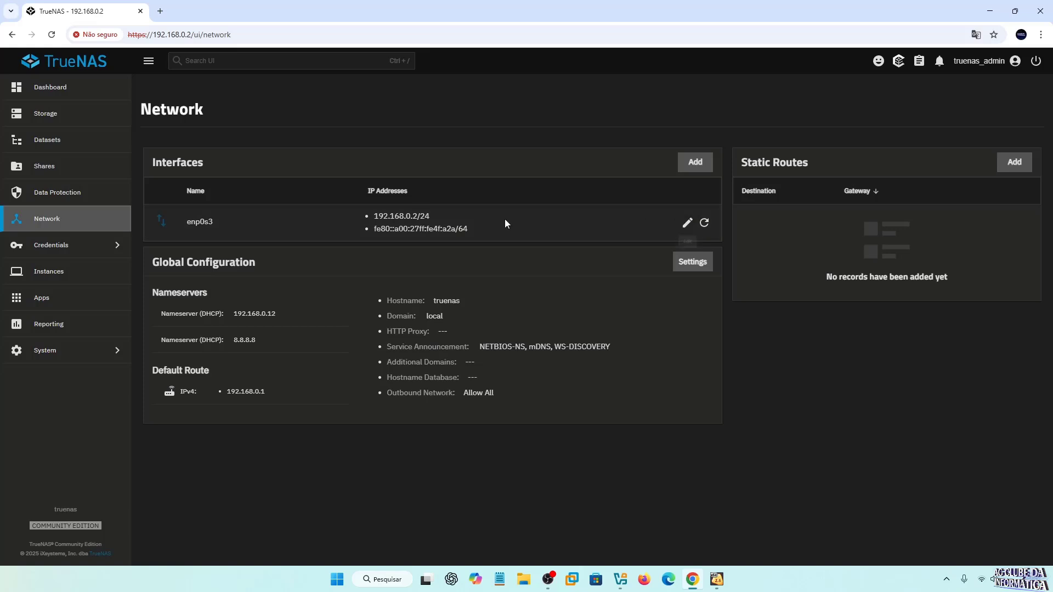
click(687, 223)
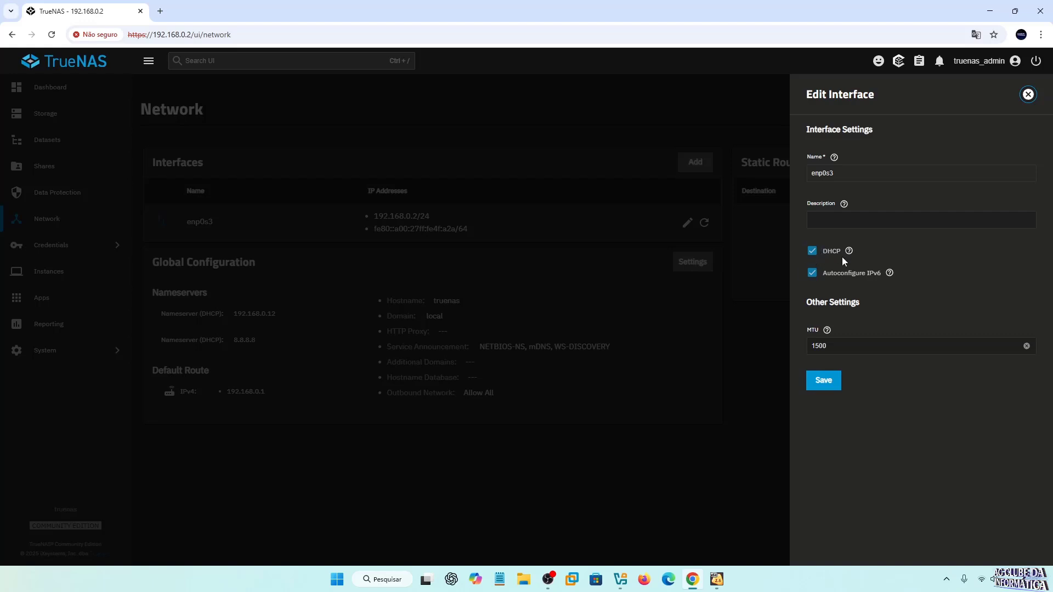
click(812, 252)
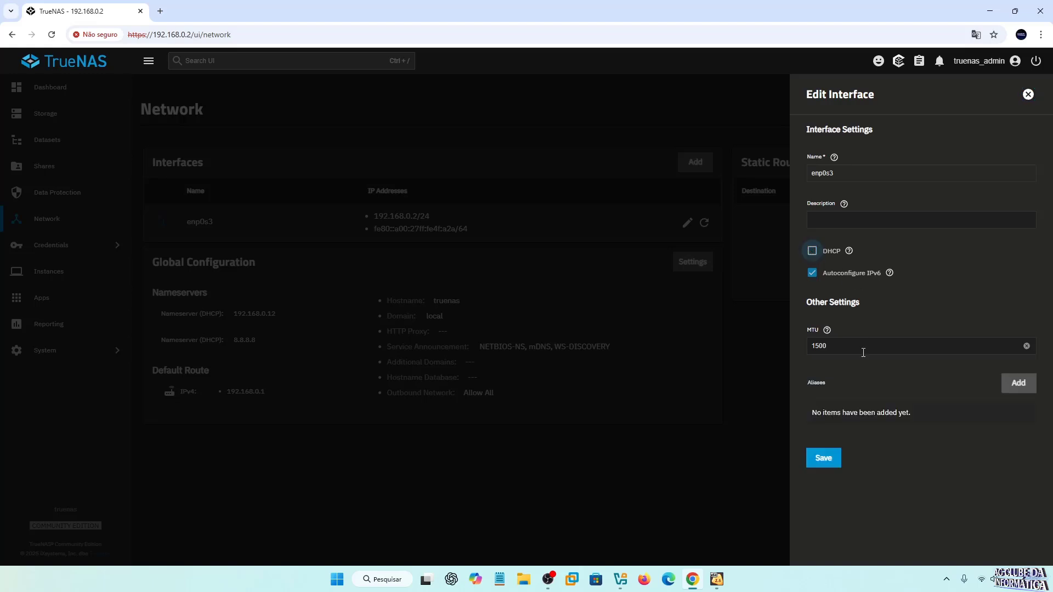
Add the alias 192.168.0.10 with a /24 netmask to the enp0s3 interface and save its settings.
click(1018, 384)
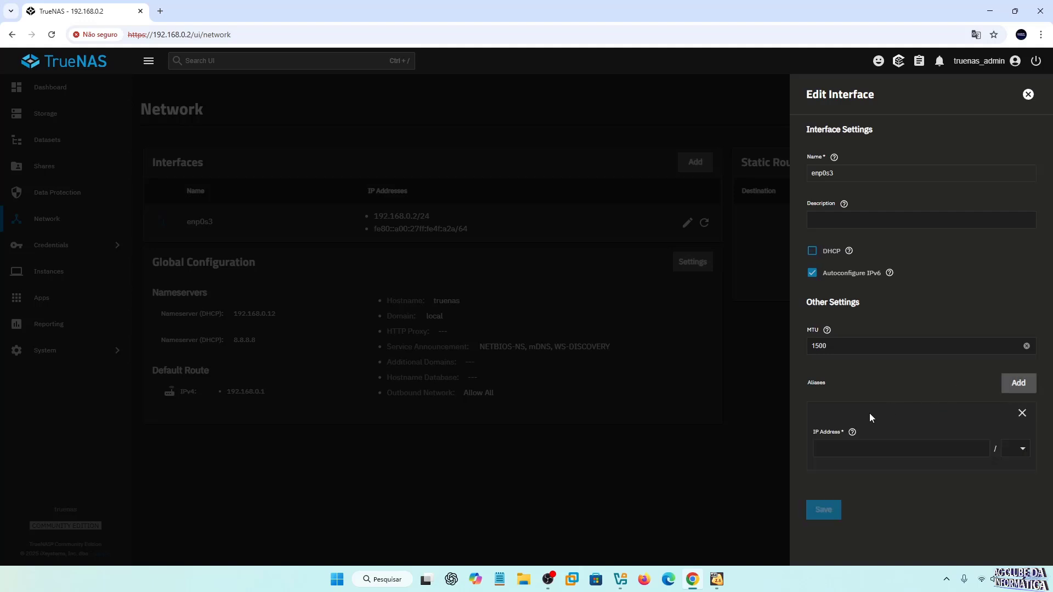
click(841, 446)
text(192)
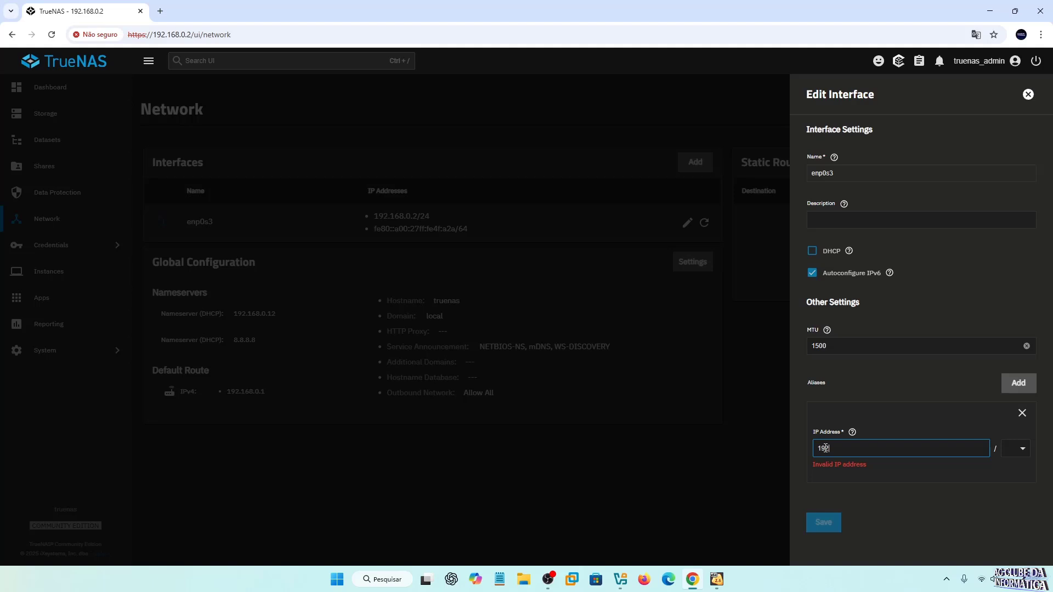
text(.168.0.10)
click(1023, 450)
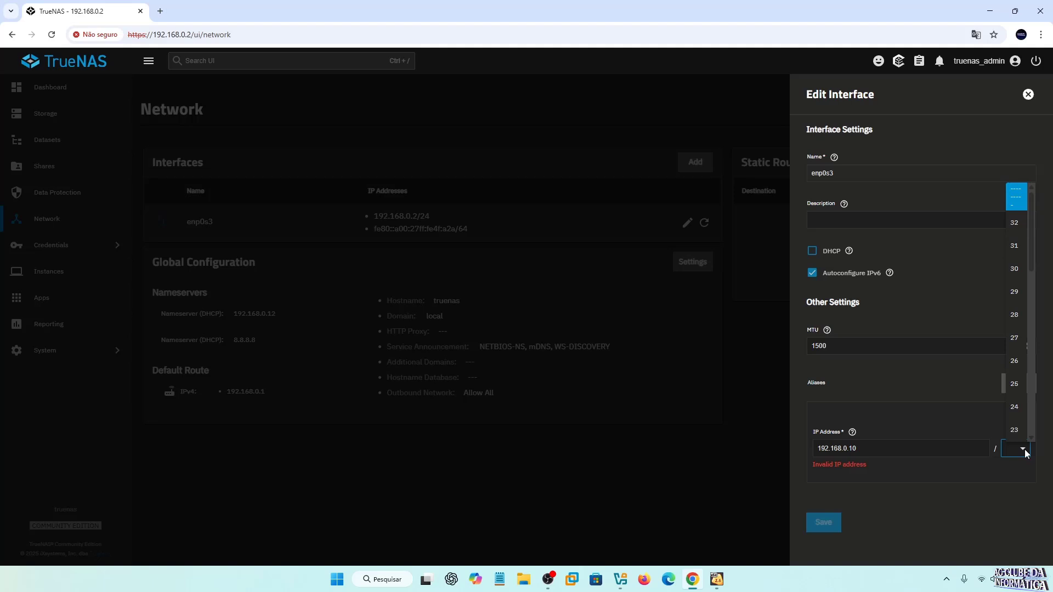
drag(1035, 228, 1035, 245)
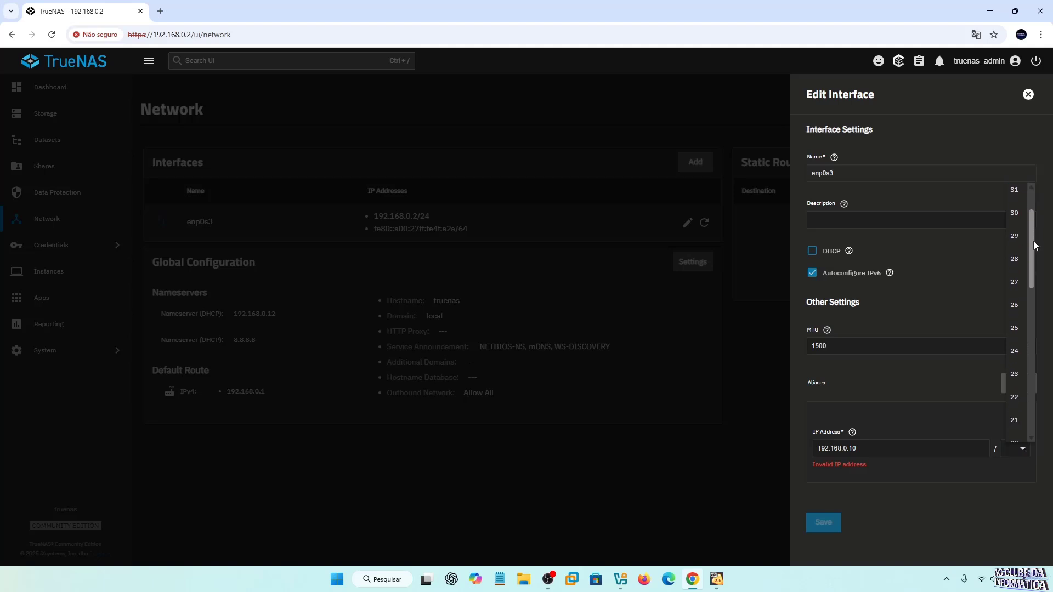
click(1014, 351)
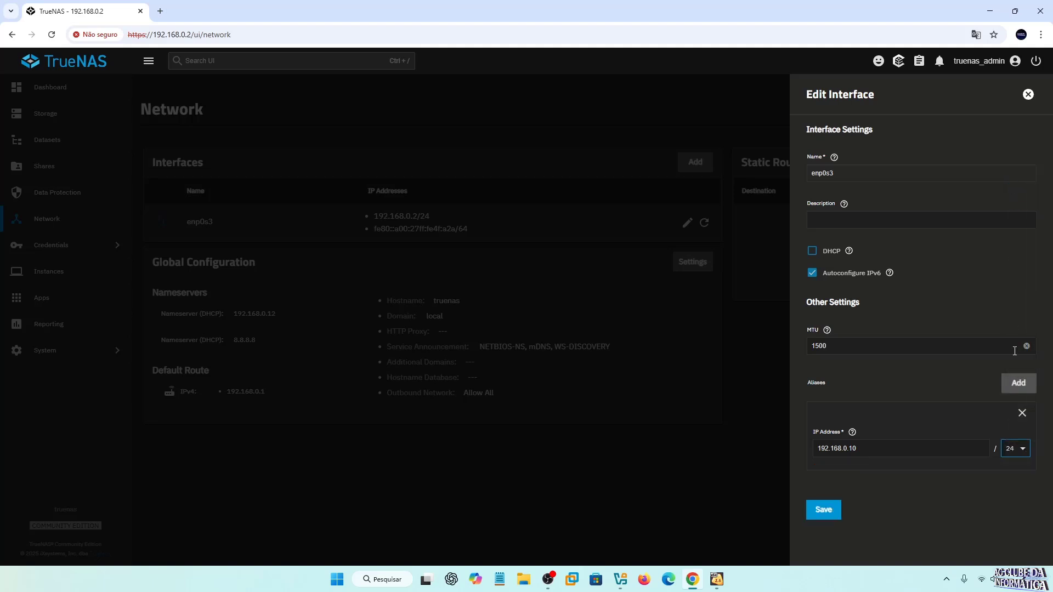
click(823, 510)
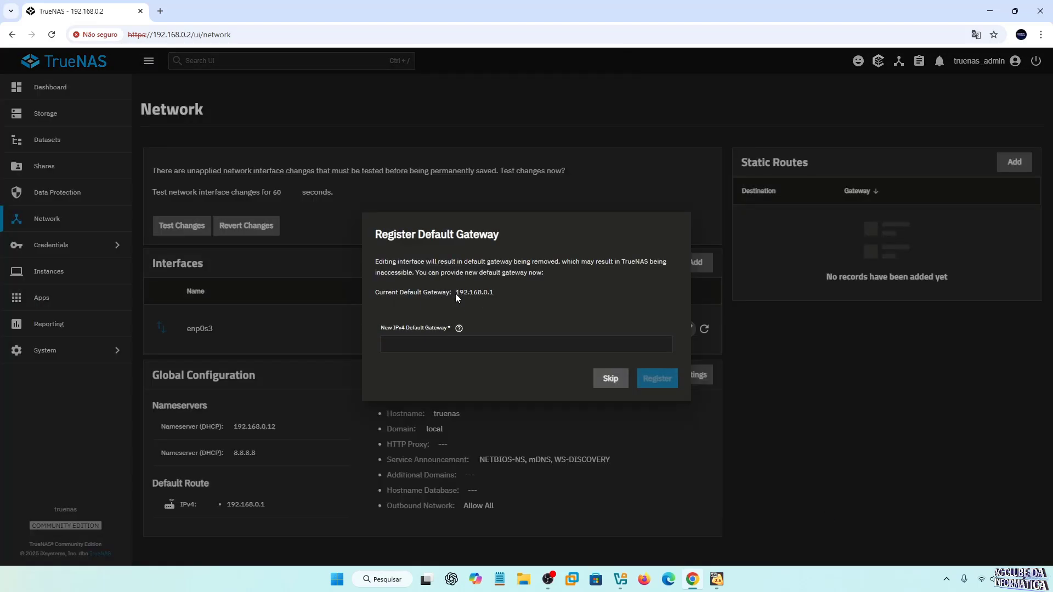
Register 192.168.0.1 as the new IPv4 default gateway.
drag(455, 293, 464, 294)
click(413, 344)
text(1)
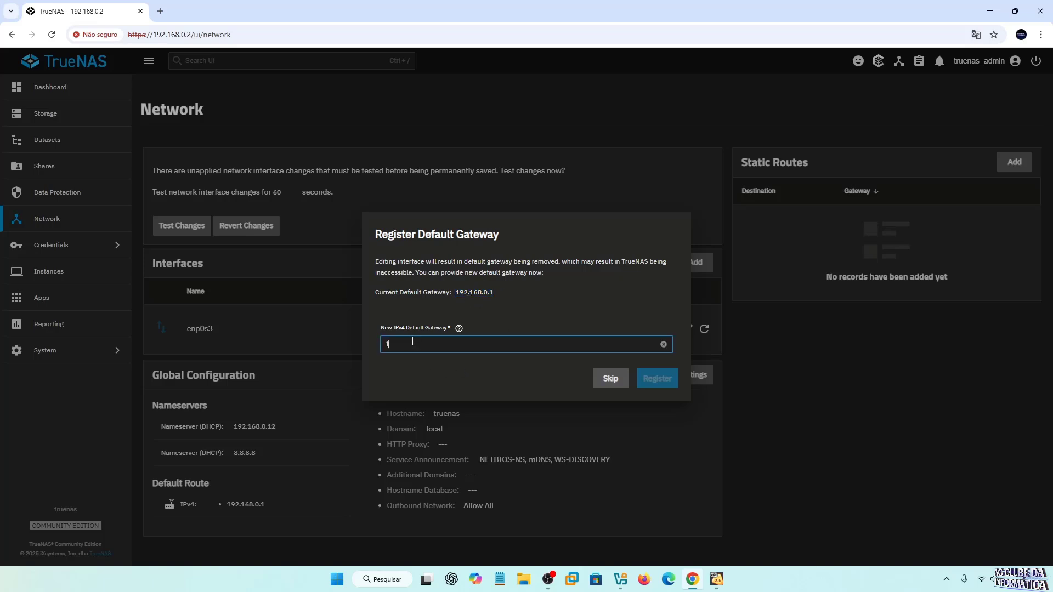
text(92.168.0.1)
click(490, 366)
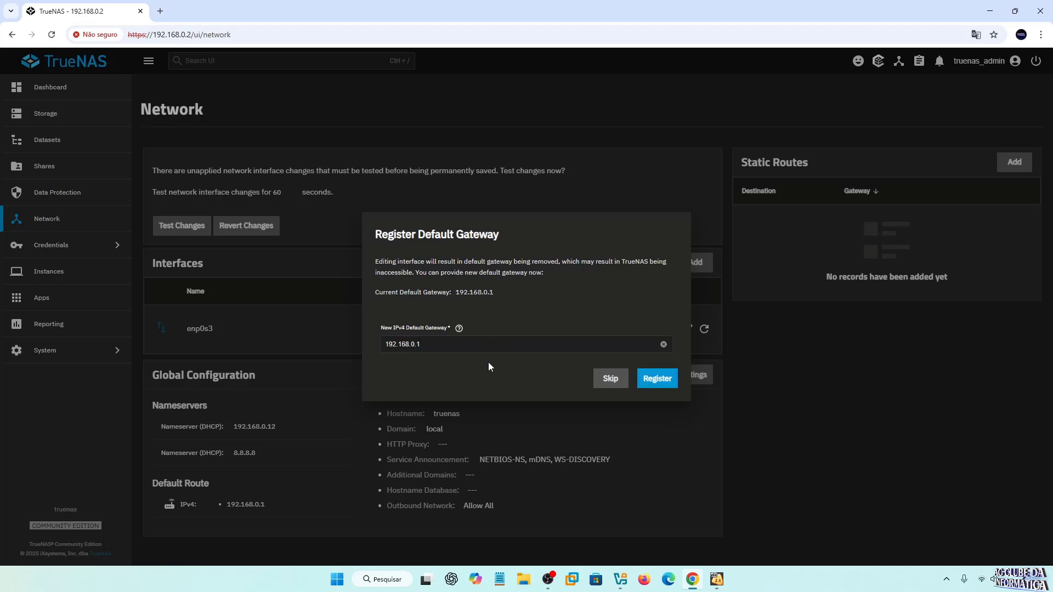
click(657, 380)
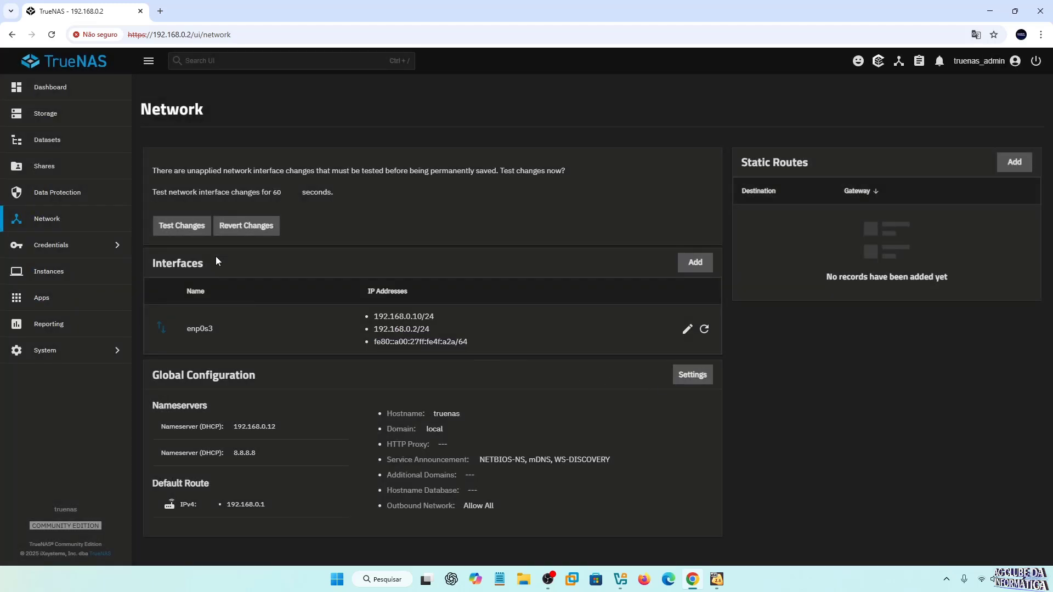
Start the test of the pending network interface changes and confirm that connectivity may be interrupted.
click(176, 226)
click(188, 229)
click(422, 336)
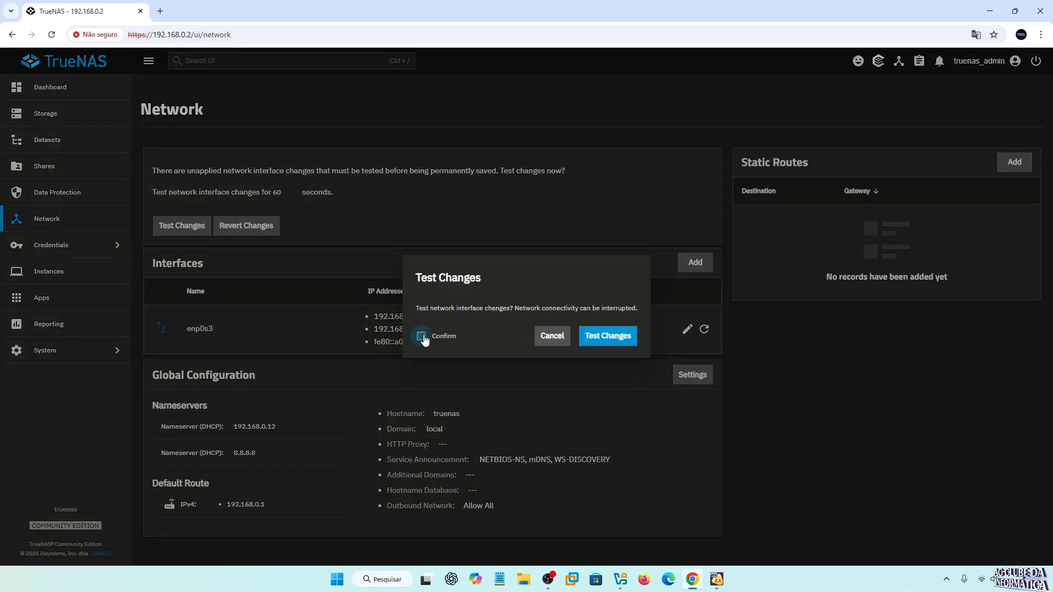
click(595, 341)
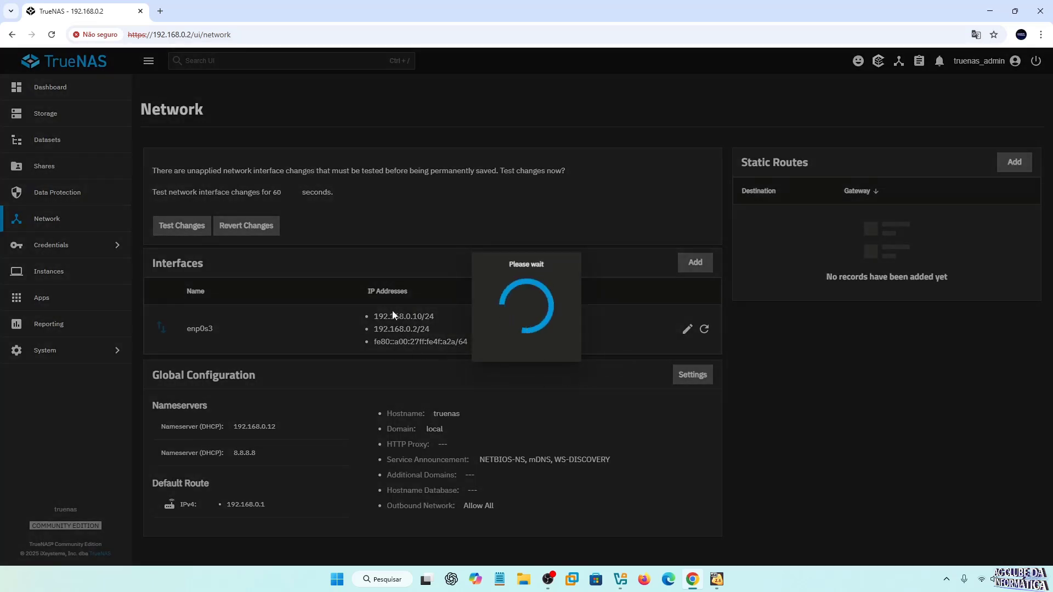
click(160, 11)
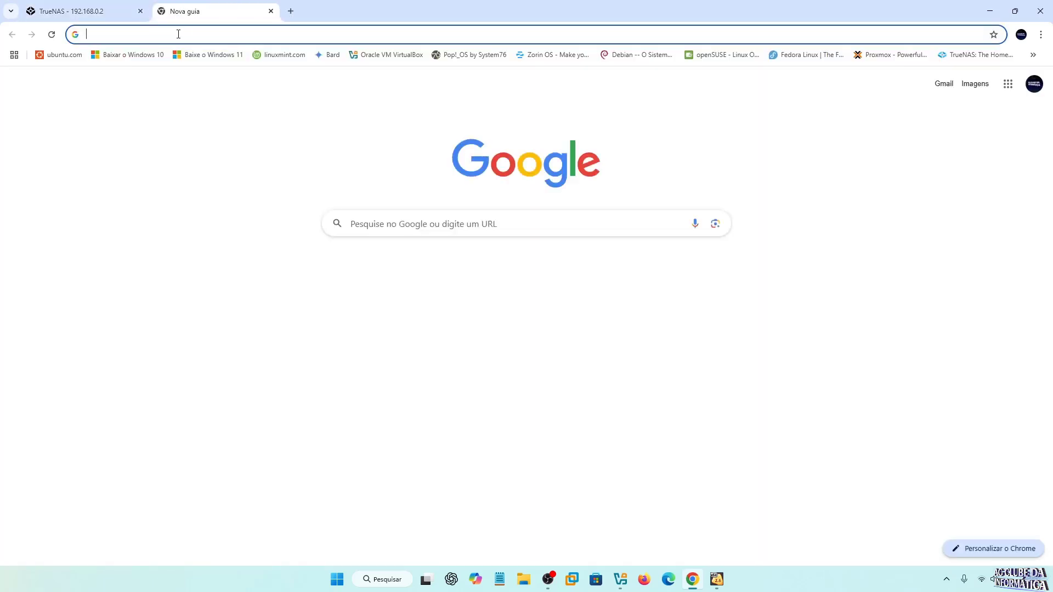
click(178, 34)
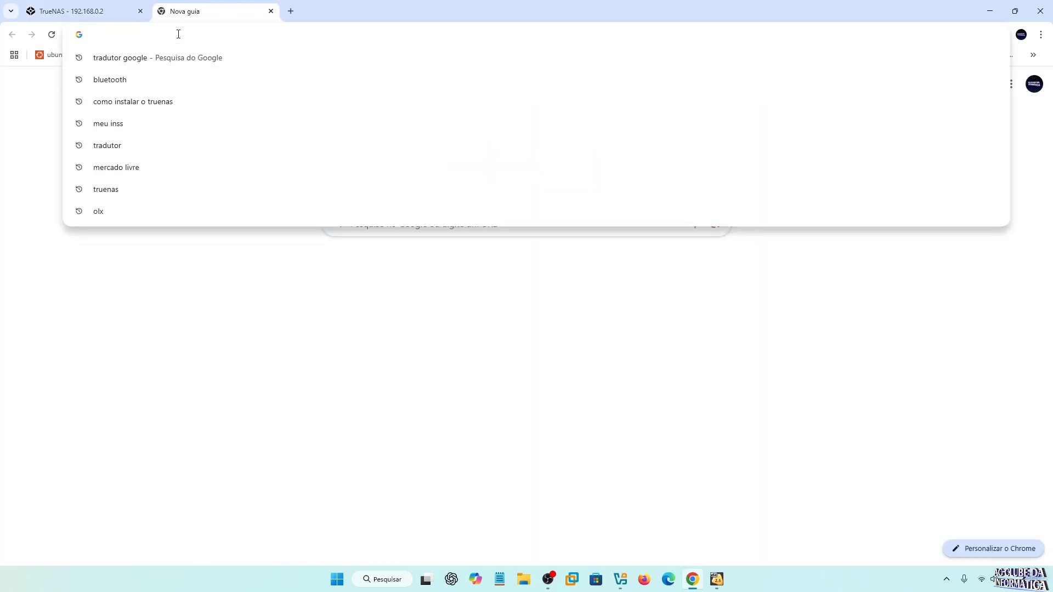
text(https://192.168)
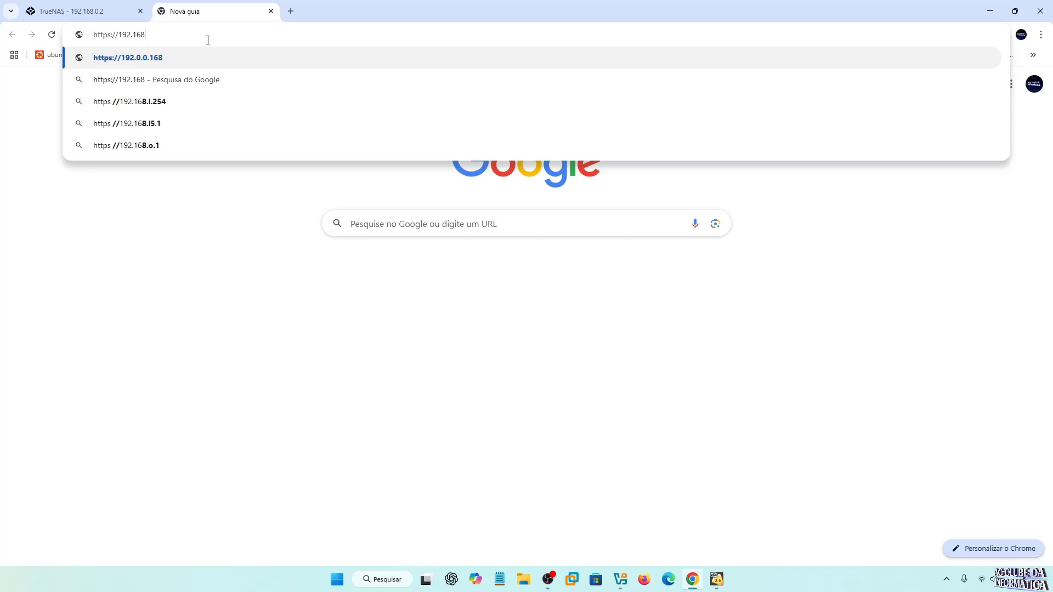
text(.0.10)
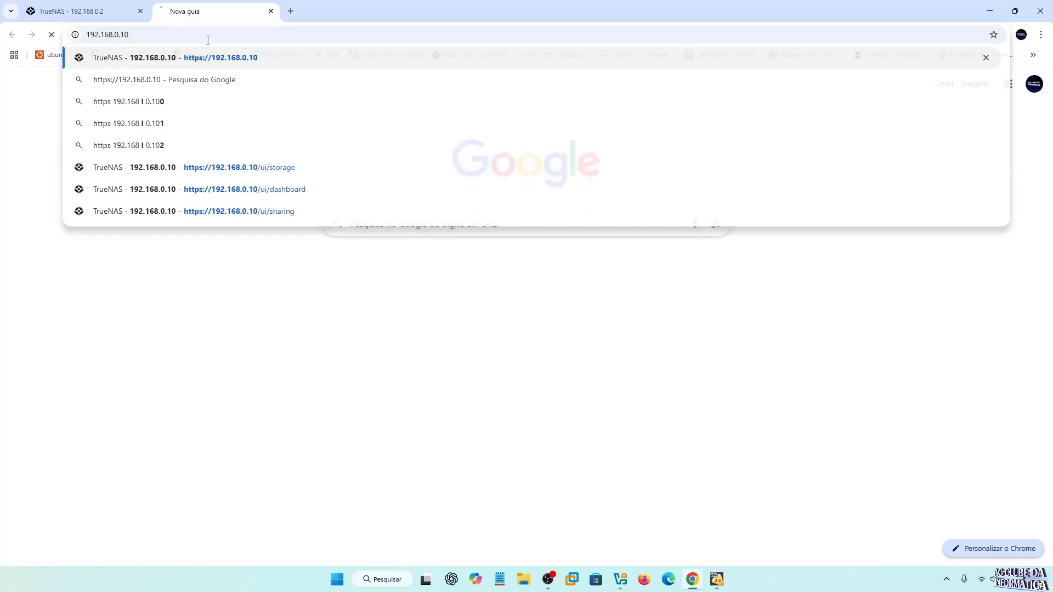
key(Return)
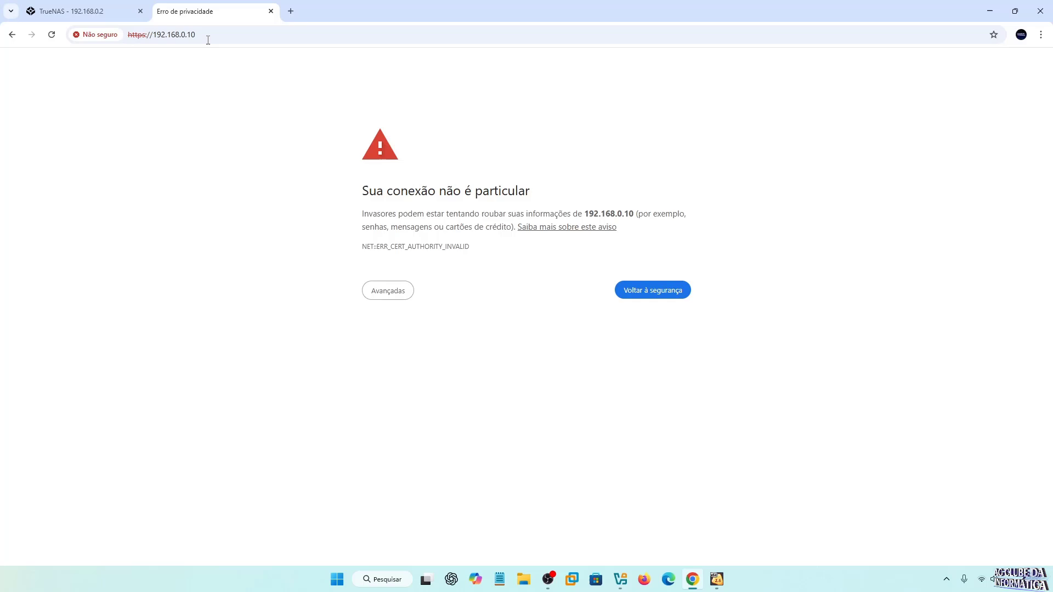
click(141, 11)
click(391, 299)
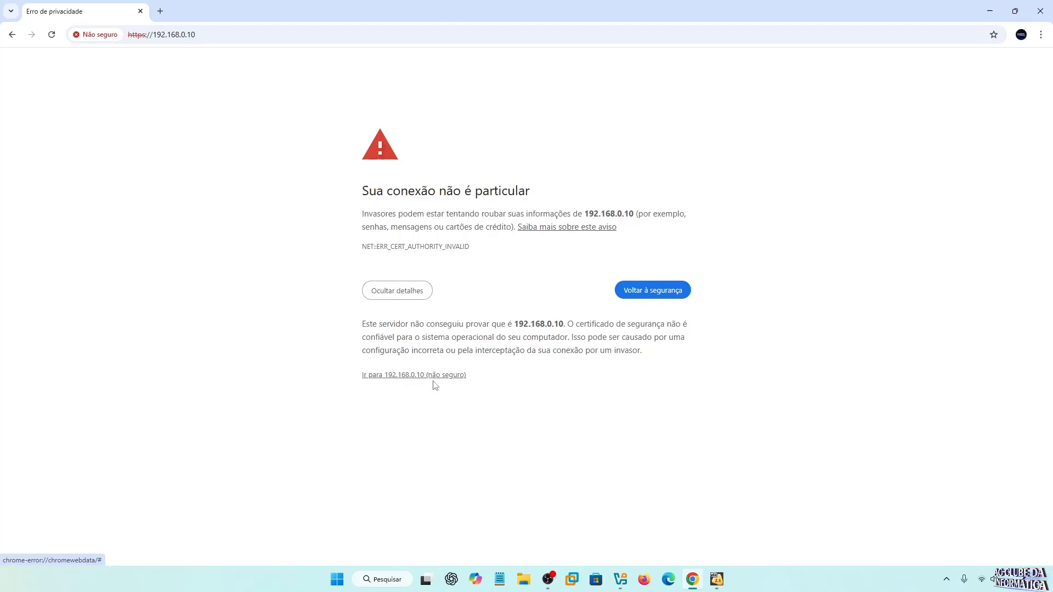
click(393, 378)
Log in to TrueNAS at the new address as truenas_admin with the account password.
click(457, 326)
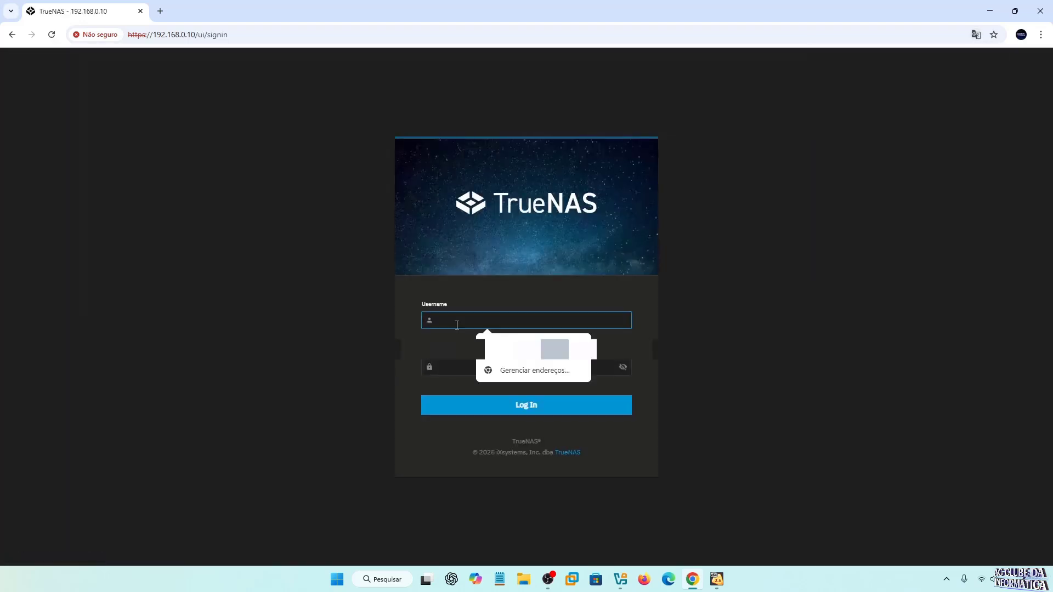
text(true)
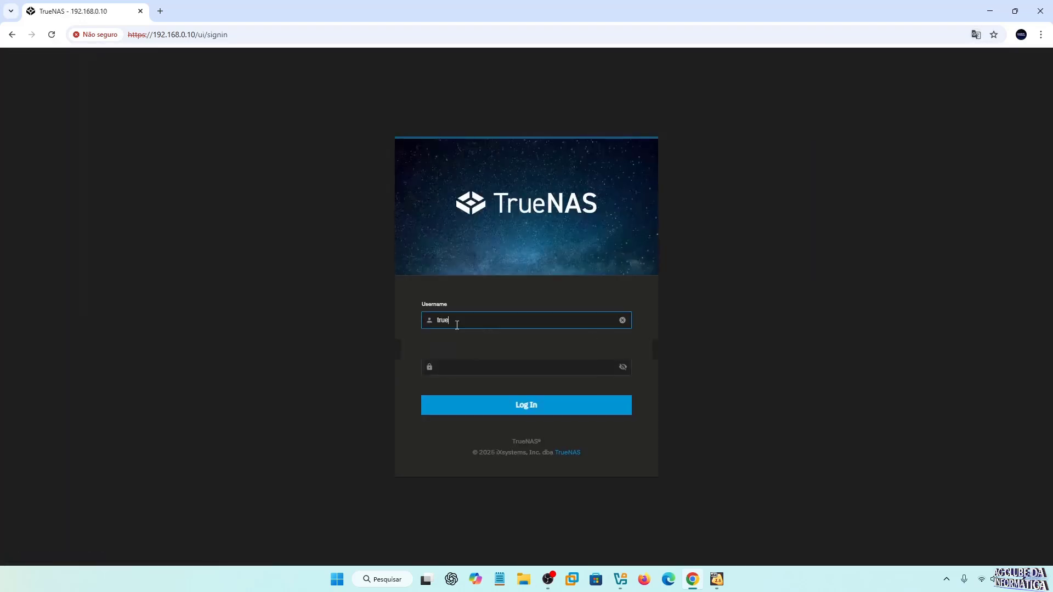
text(nas_admin)
key(Tab)
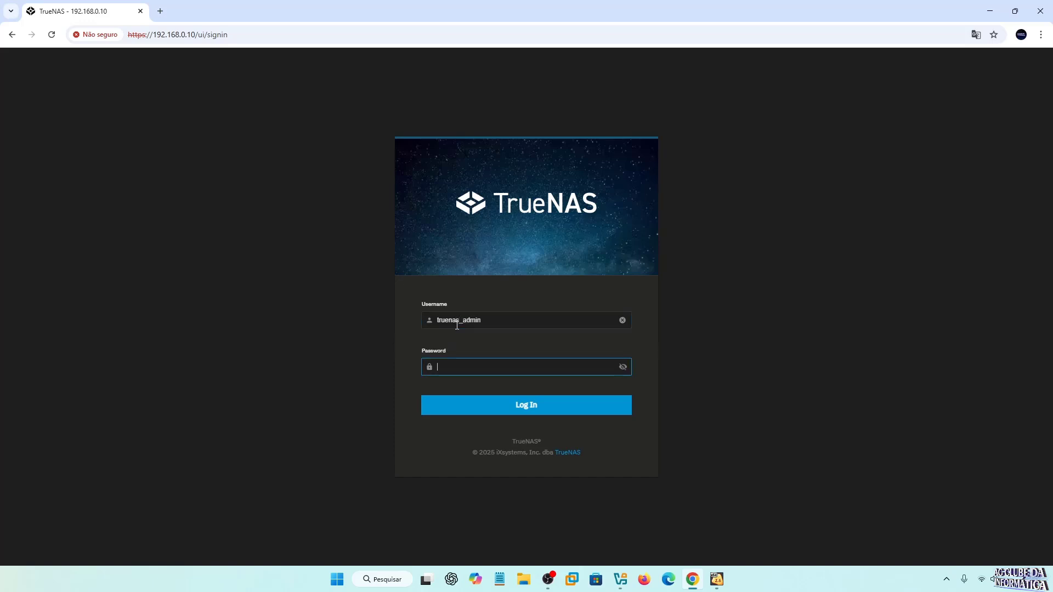
text(*********)
key(Return)
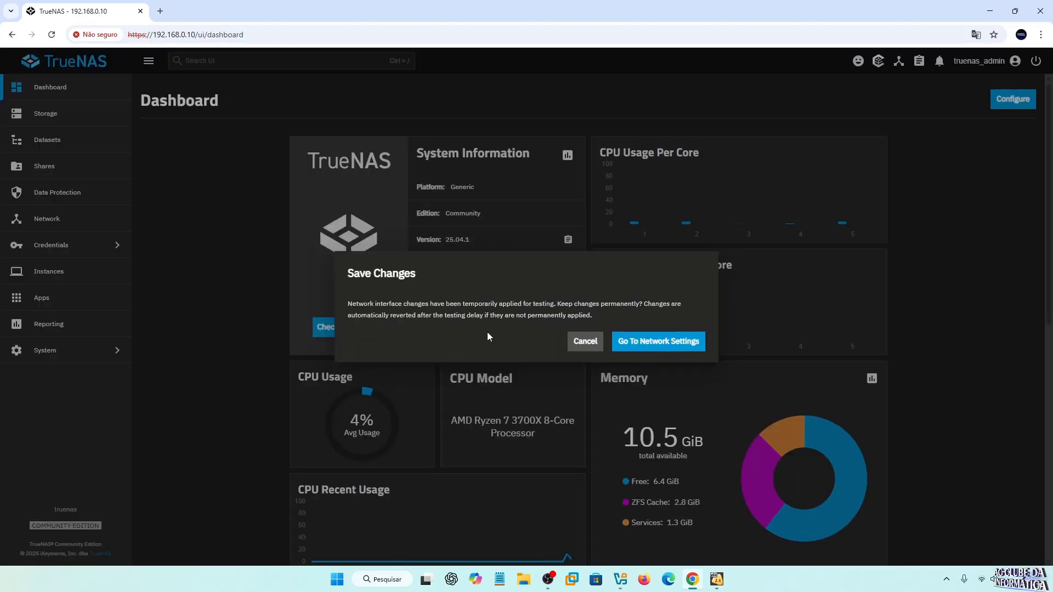
Go to the network settings and save the tested interface changes permanently.
click(660, 344)
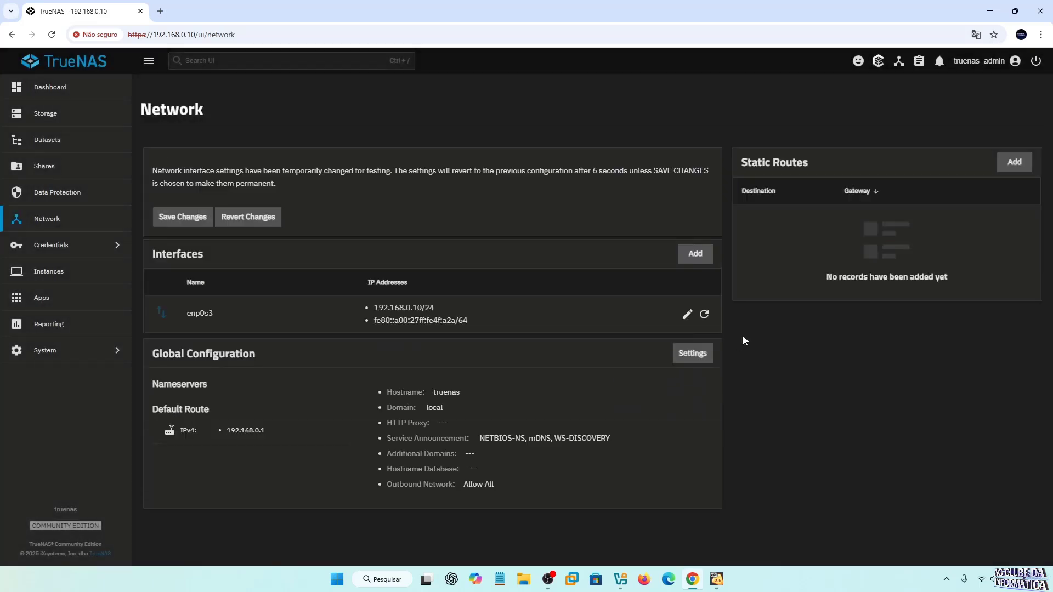
click(188, 219)
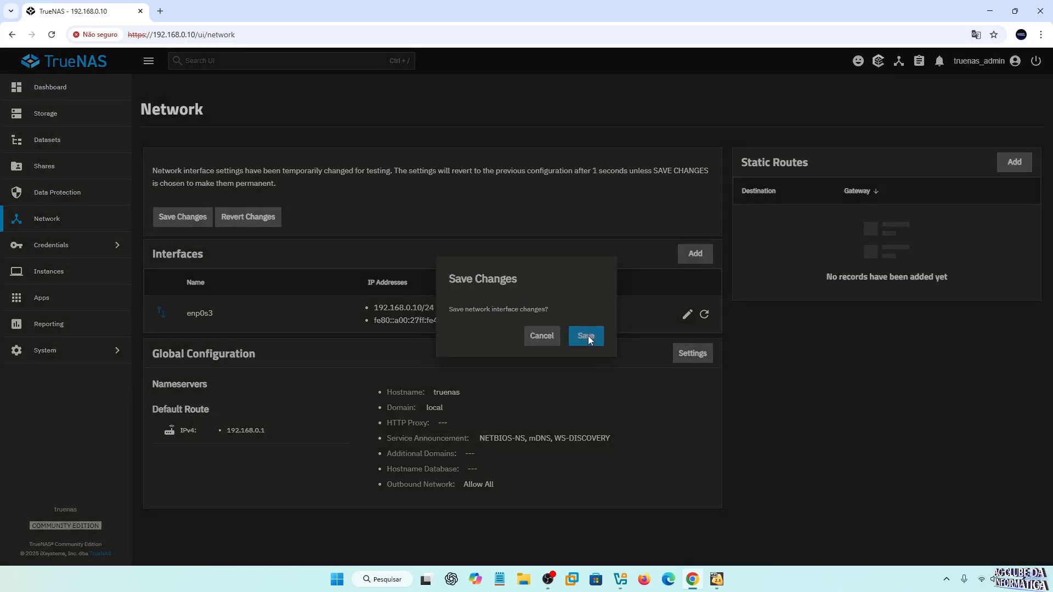
click(587, 336)
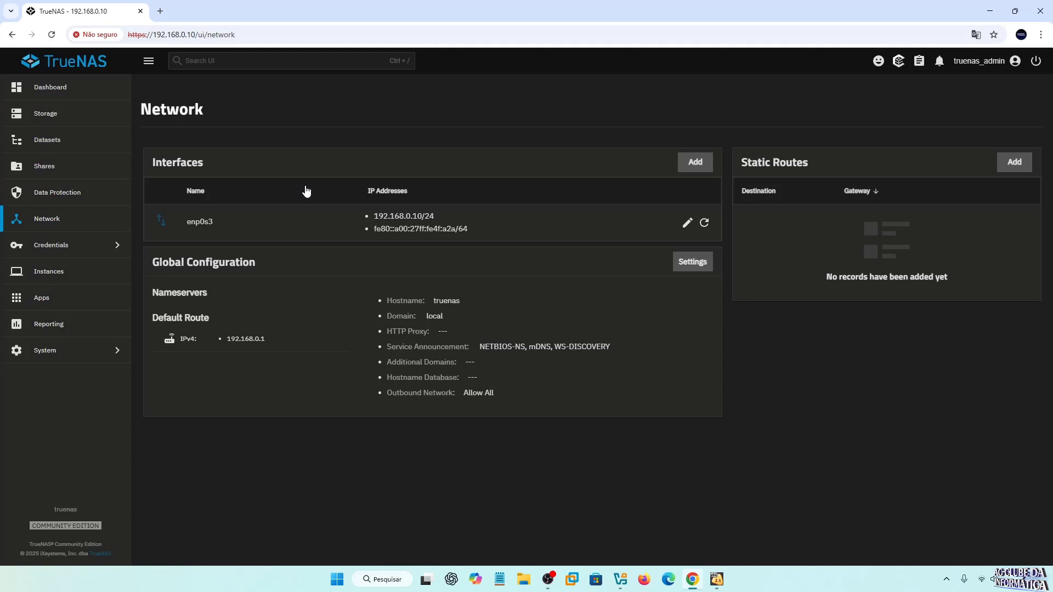
Try to check for system updates on the Update page and close the error message.
click(52, 353)
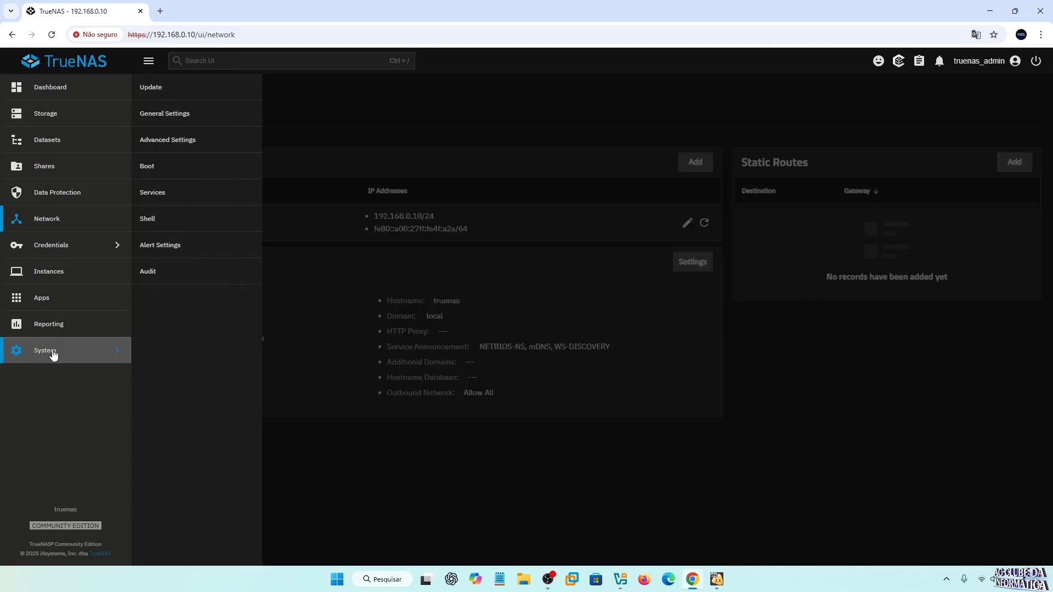
click(151, 86)
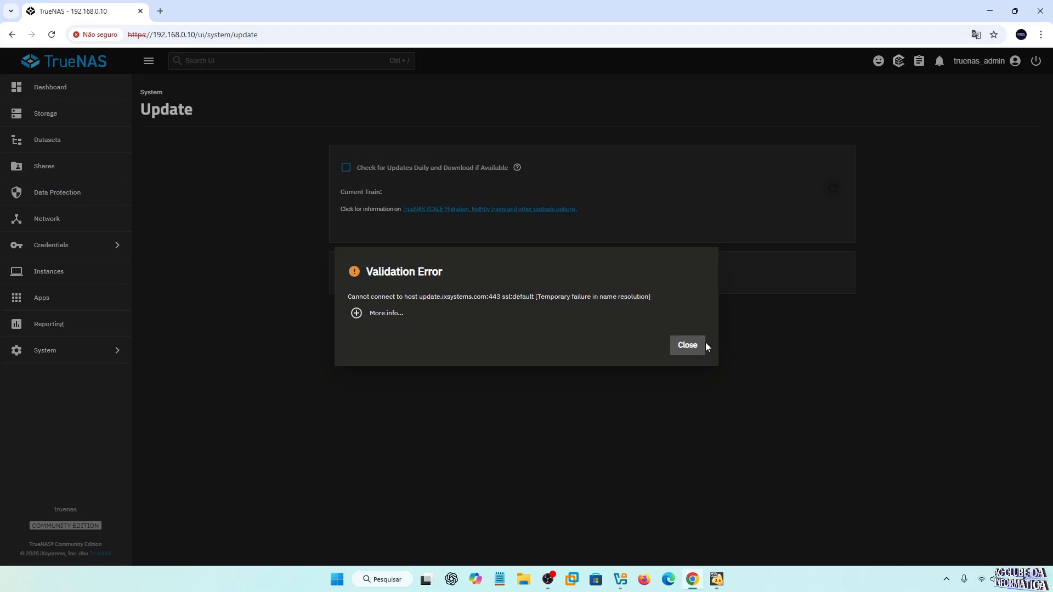
click(689, 346)
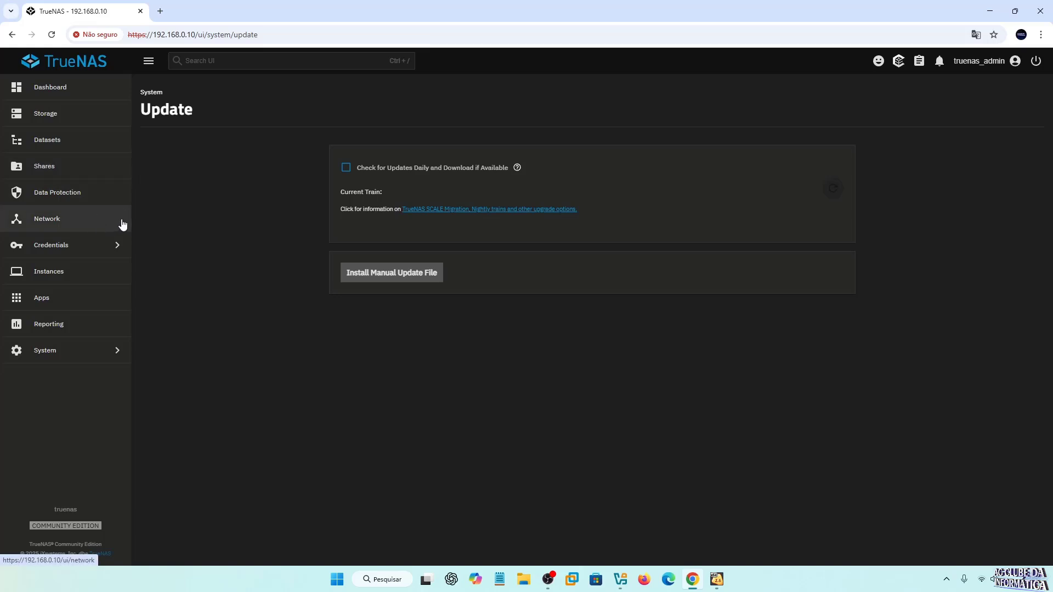
Set Nameserver 1 to 192.168.0.12 and Nameserver 2 to 8.8.8.8 in the network's global configuration and save it.
click(46, 224)
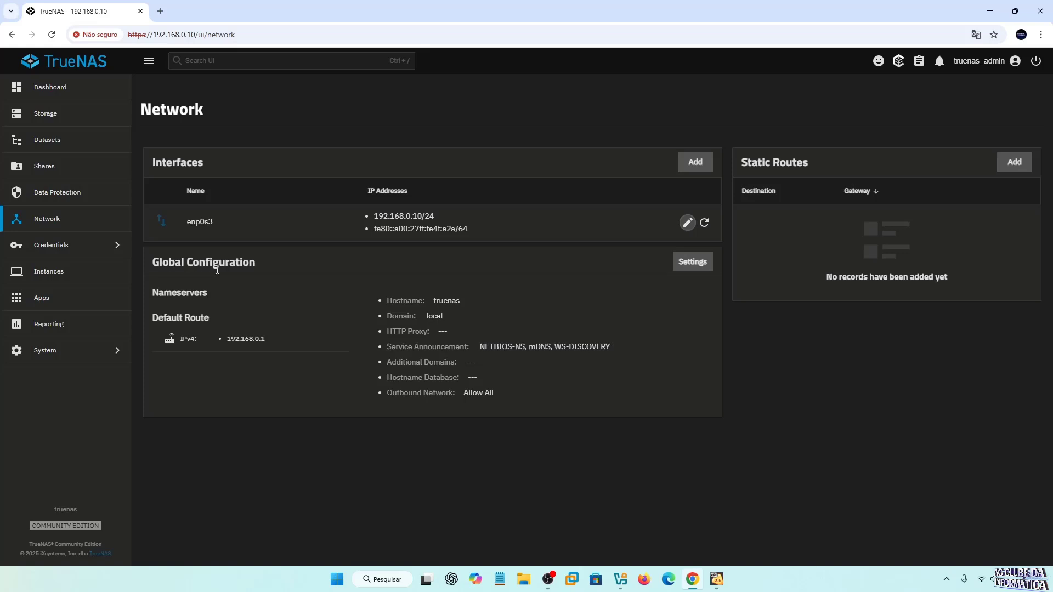
click(689, 264)
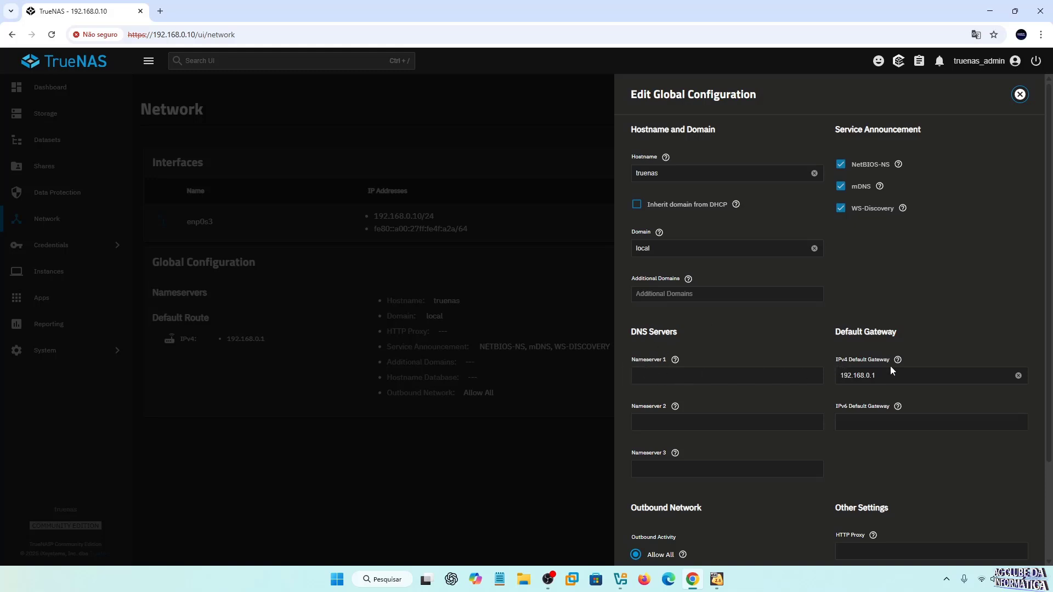
click(663, 375)
text(192.168.0.12)
click(678, 422)
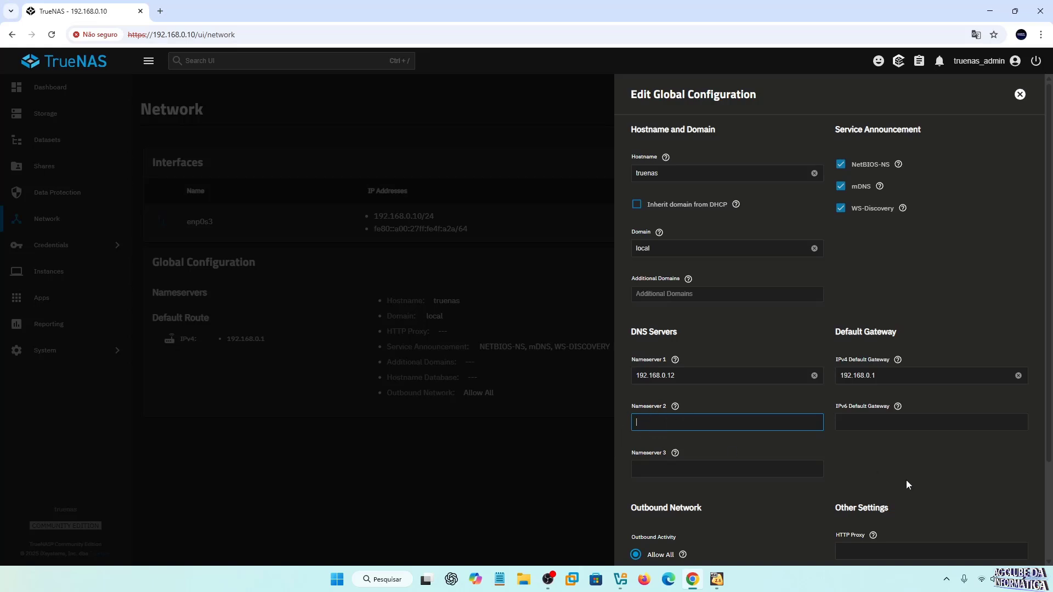
text(8.8.8.8)
click(684, 377)
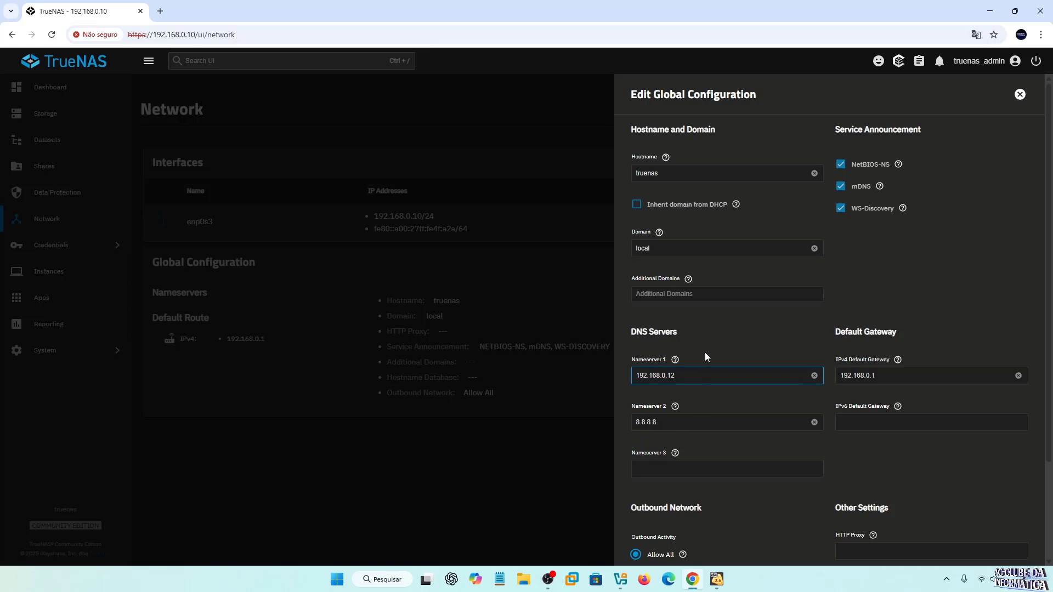
scroll(706, 352, down, 2)
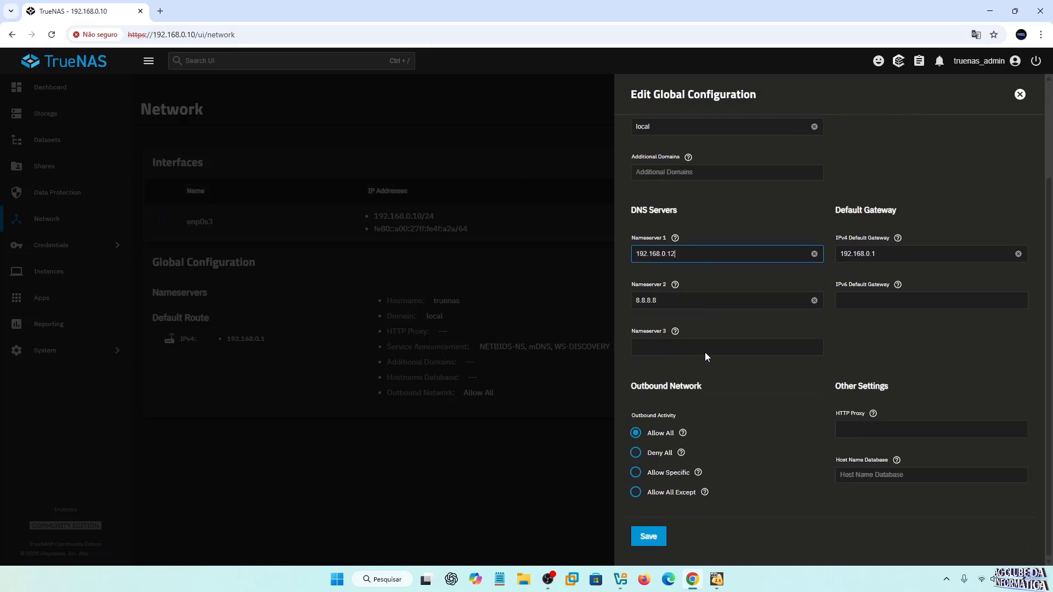
click(647, 537)
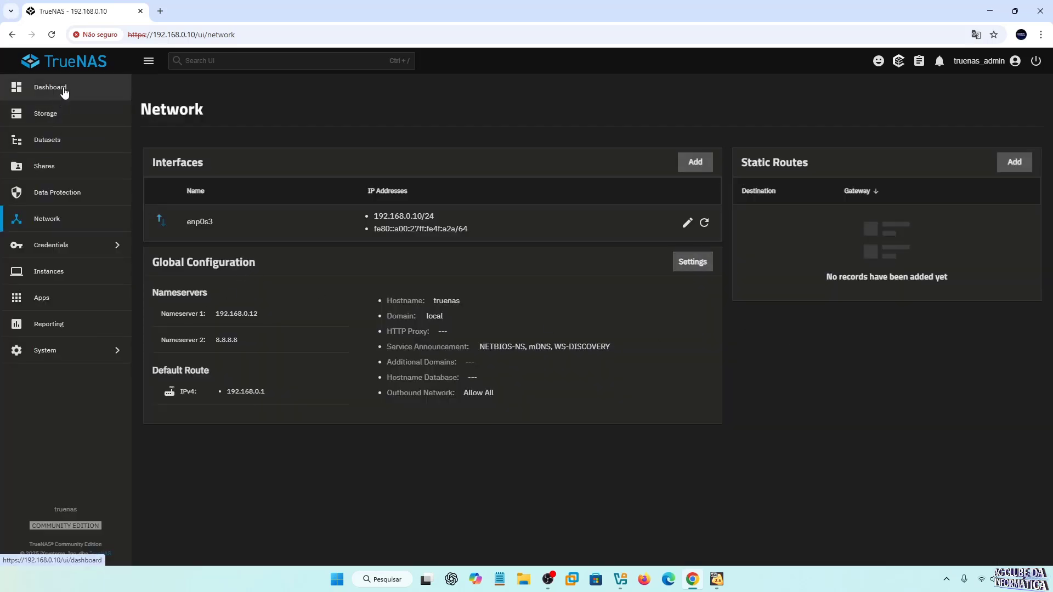
Enable the daily check and download of updates on the system Update page and refresh the update status.
click(48, 351)
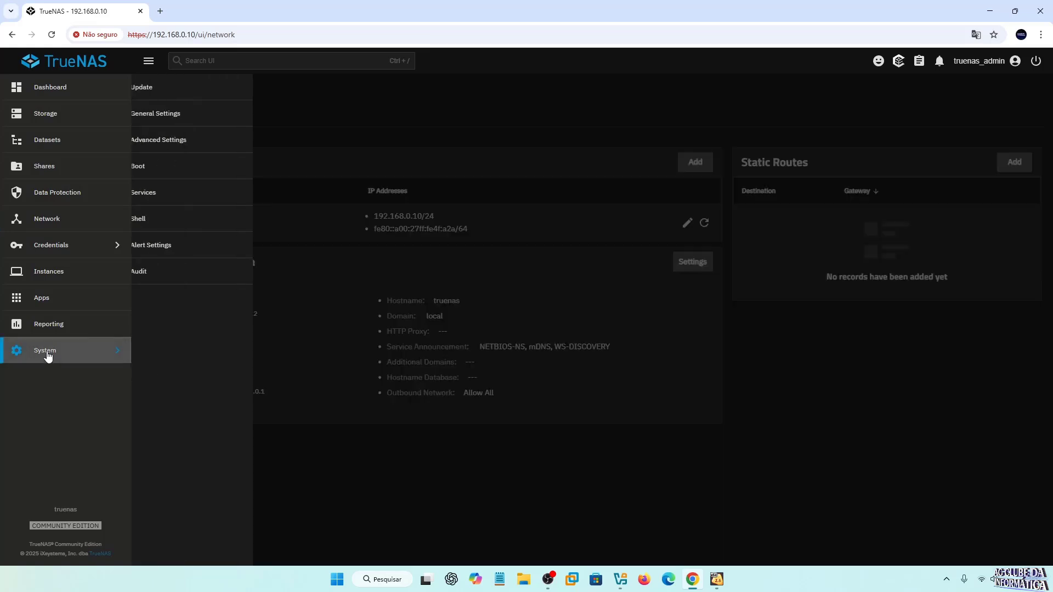
click(165, 92)
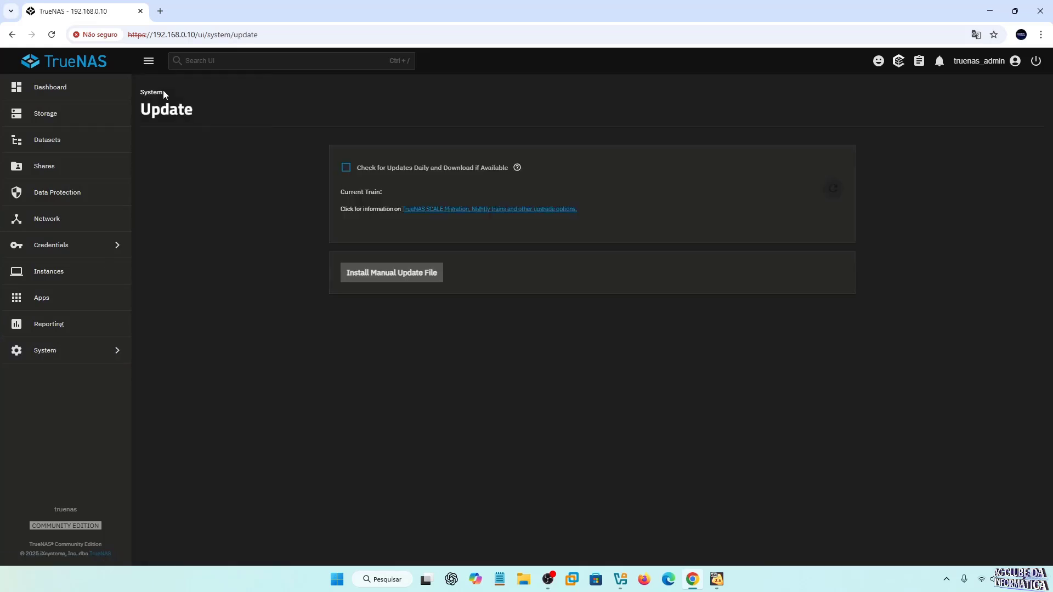
click(347, 168)
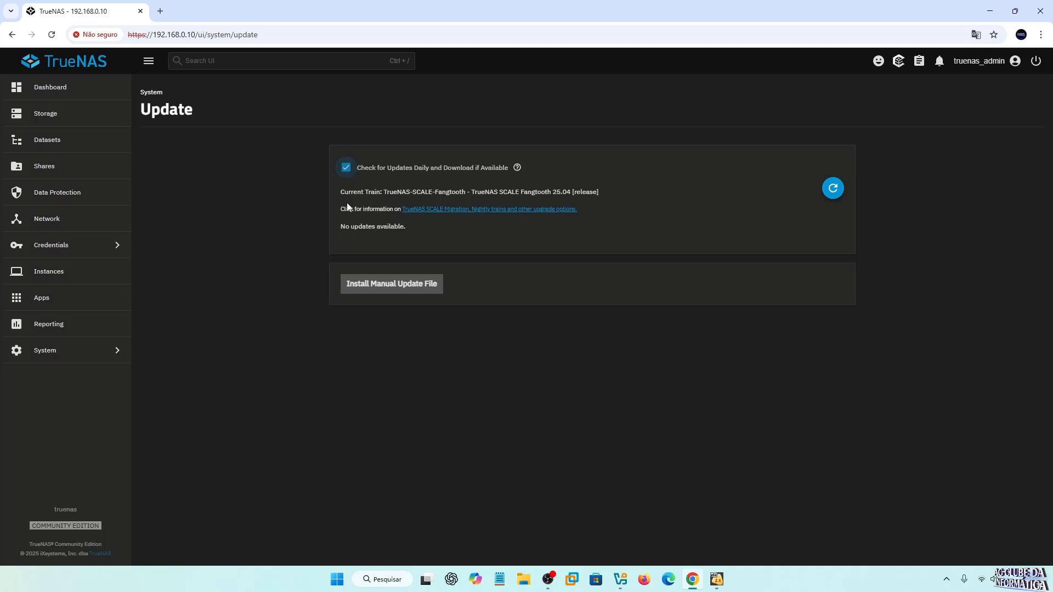
click(833, 188)
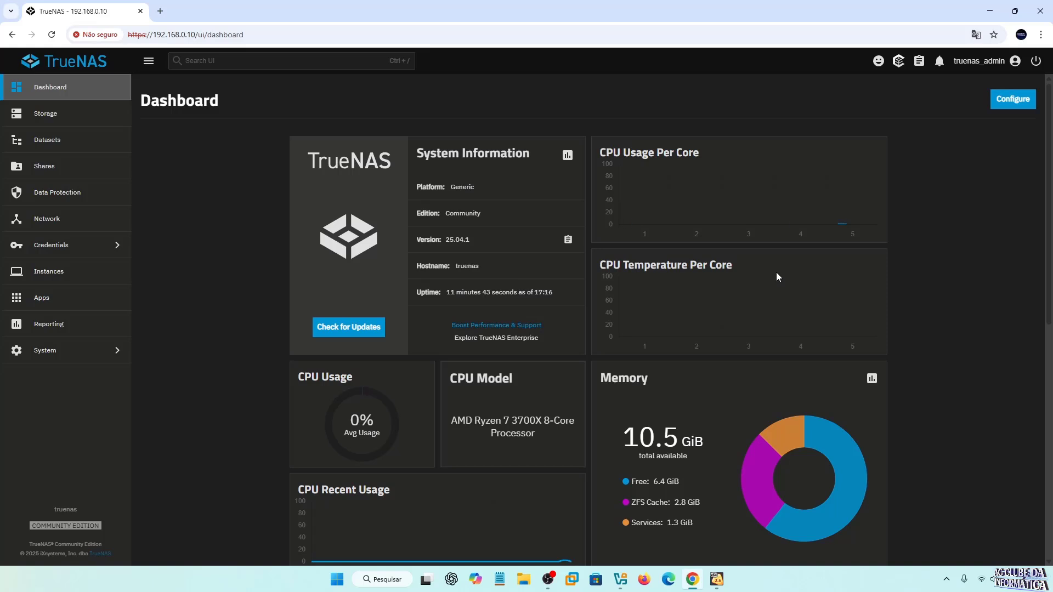
Start creating a storage pool, name it with the owner's first name followed by TN, and continue to the Data stage without encryption.
click(39, 118)
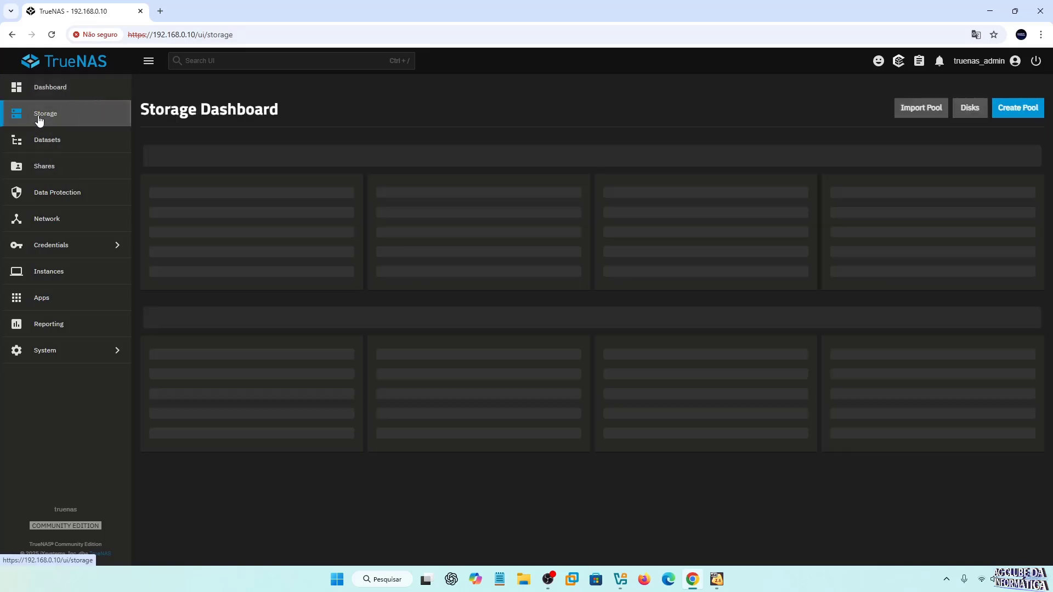
click(593, 330)
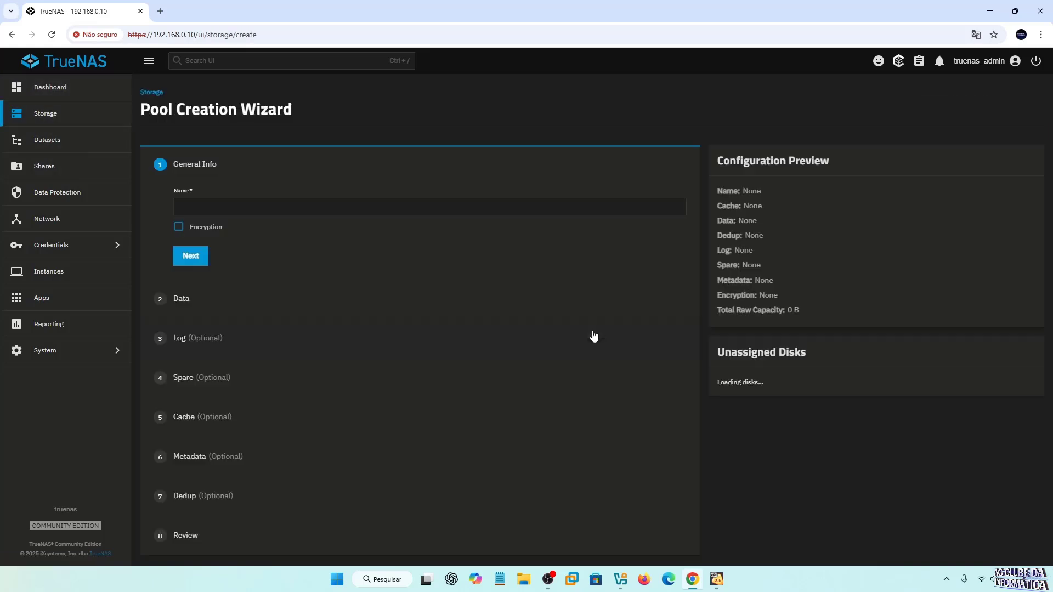
click(207, 206)
text(al)
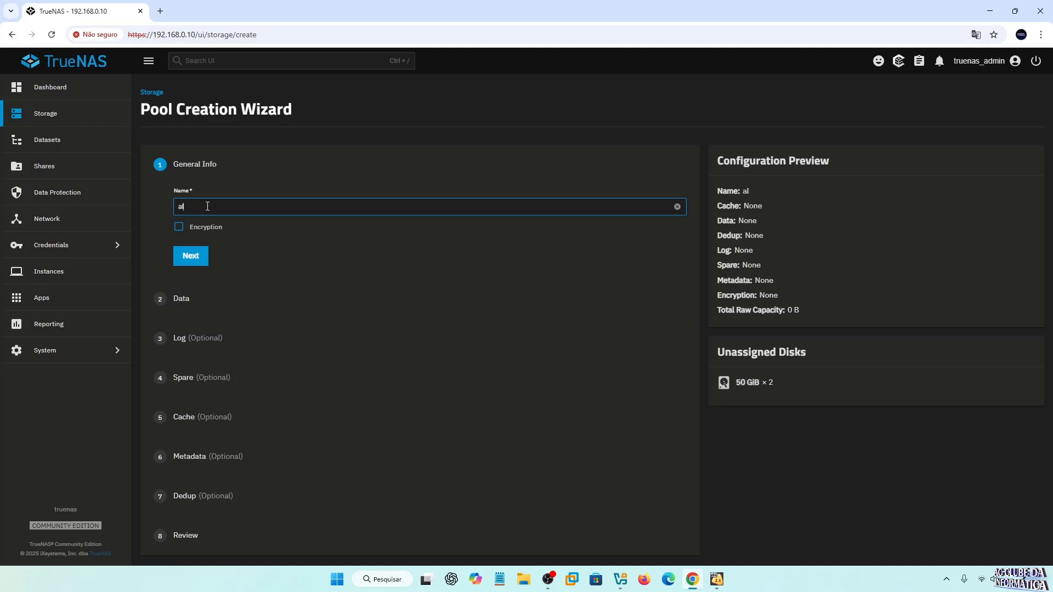
text(ziroTN)
click(190, 256)
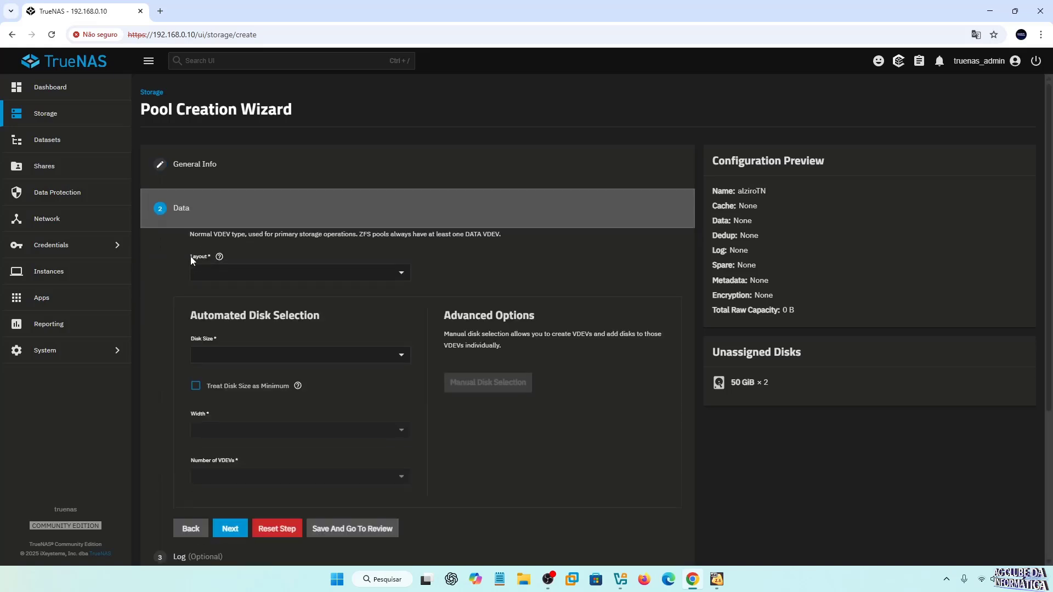
Try the Stripe and Mirror layouts for the data VDEV and compare the pool's total raw capacity.
click(400, 271)
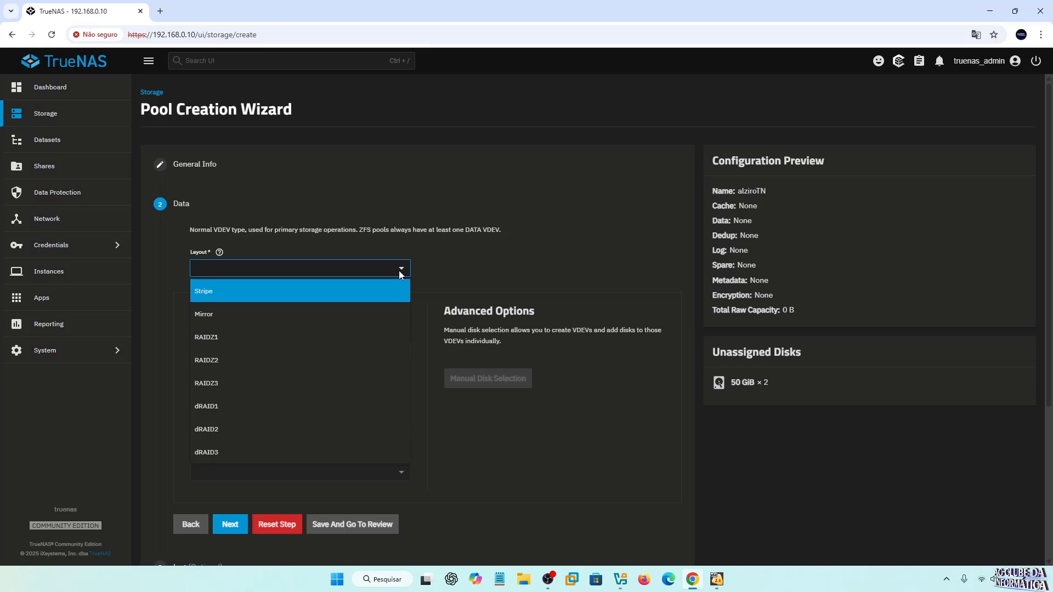
click(210, 294)
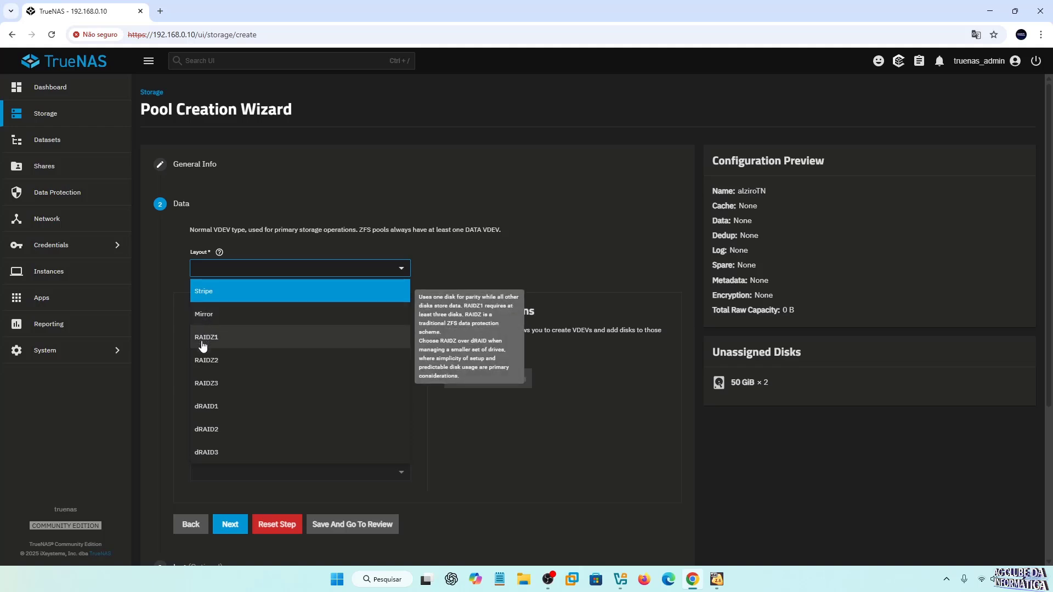
click(210, 297)
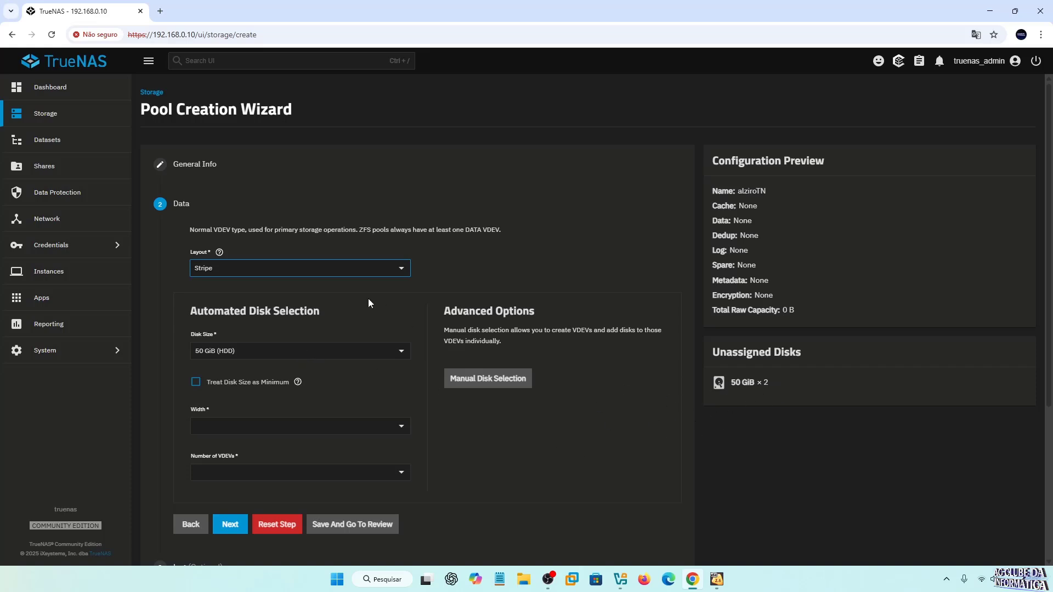
click(296, 270)
click(208, 312)
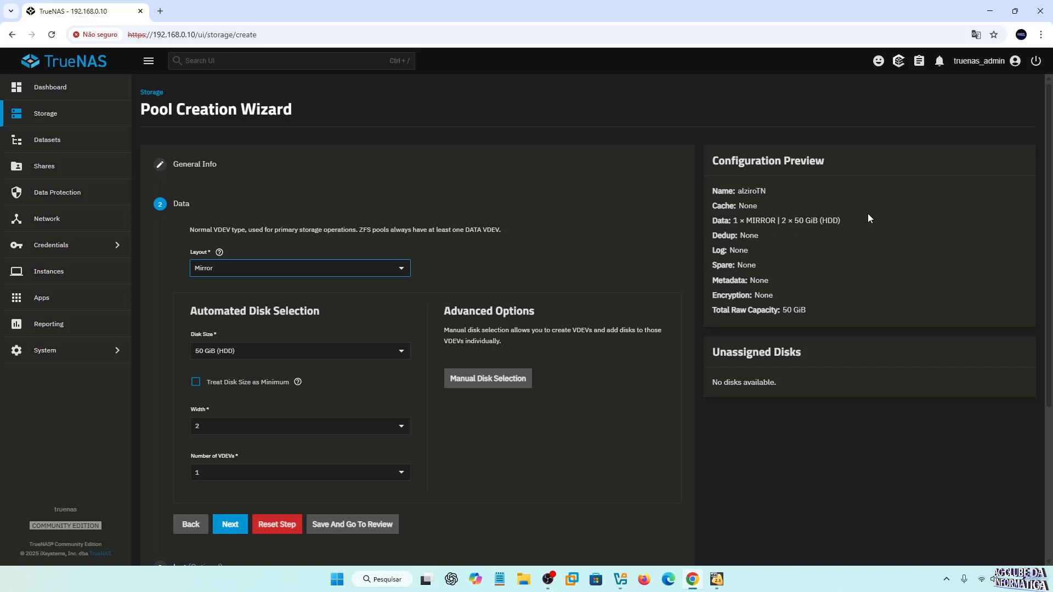
click(404, 270)
click(230, 291)
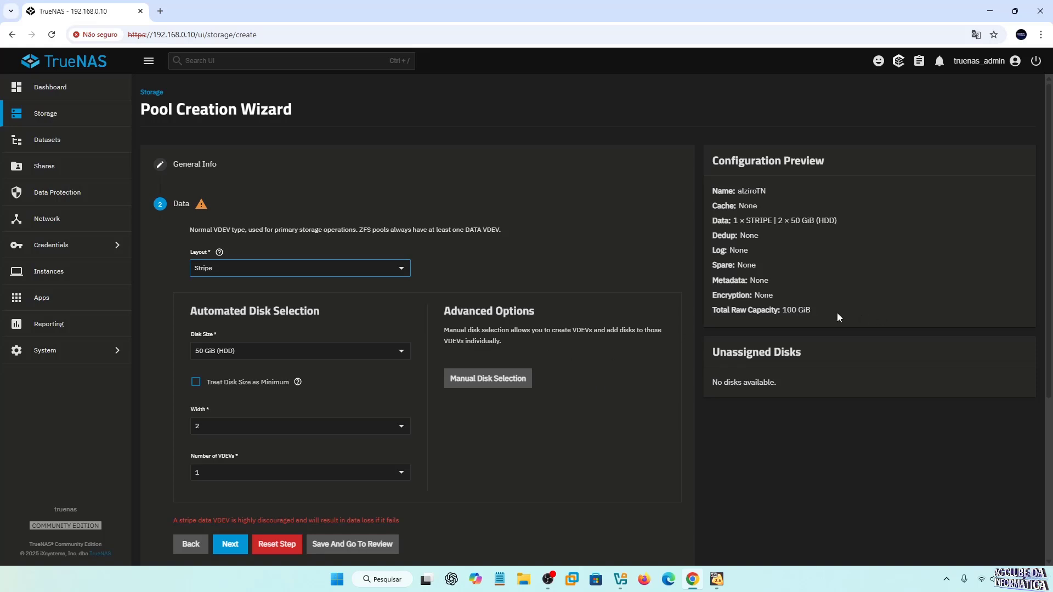
drag(713, 311, 821, 311)
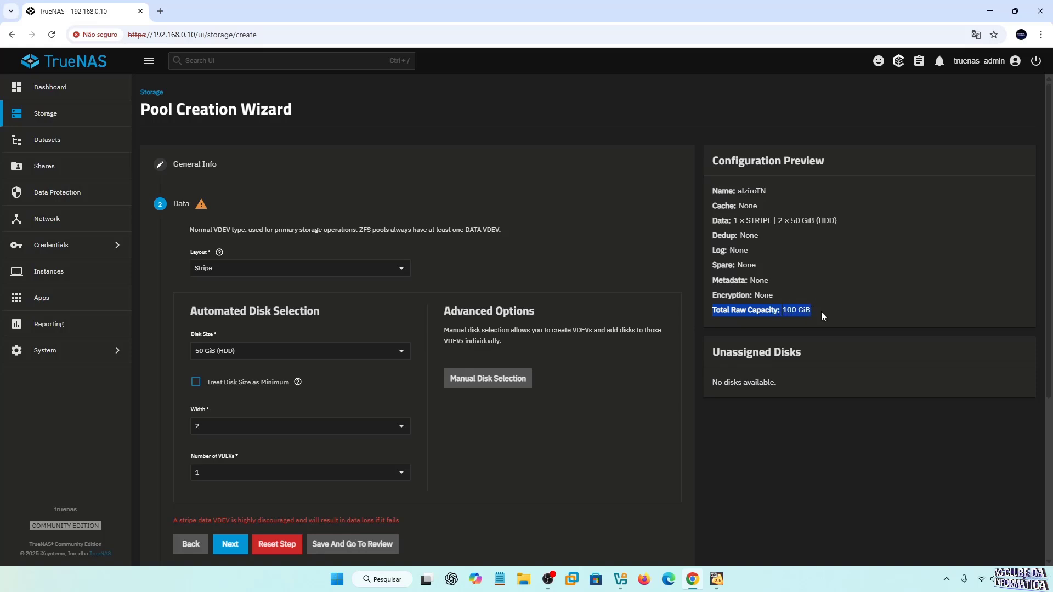
click(620, 384)
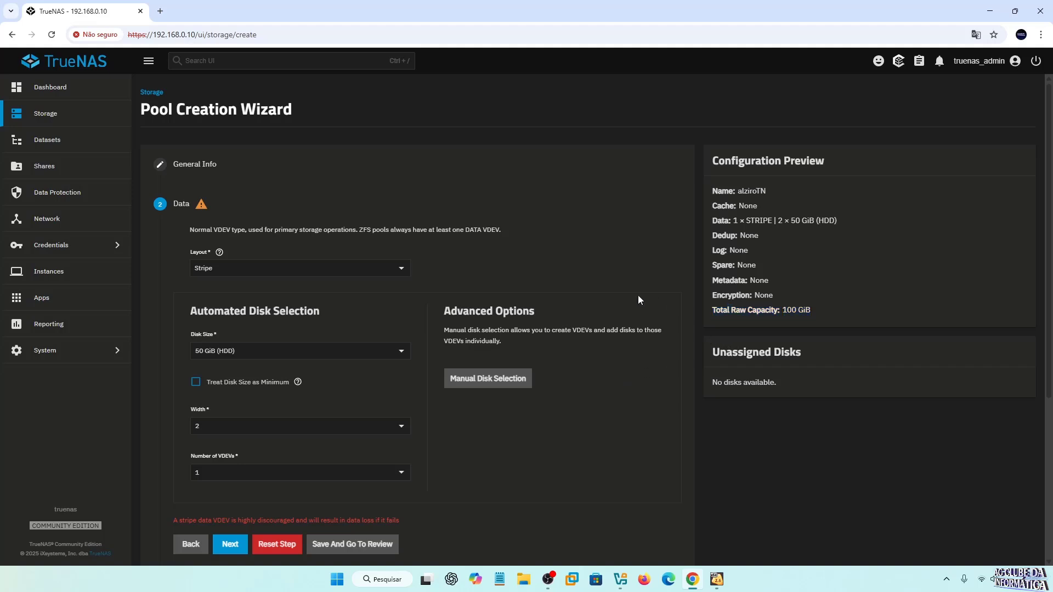
Set the data VDEV layout to Mirror, keep the number of VDEVs at 1, and continue to the Log stage.
click(408, 274)
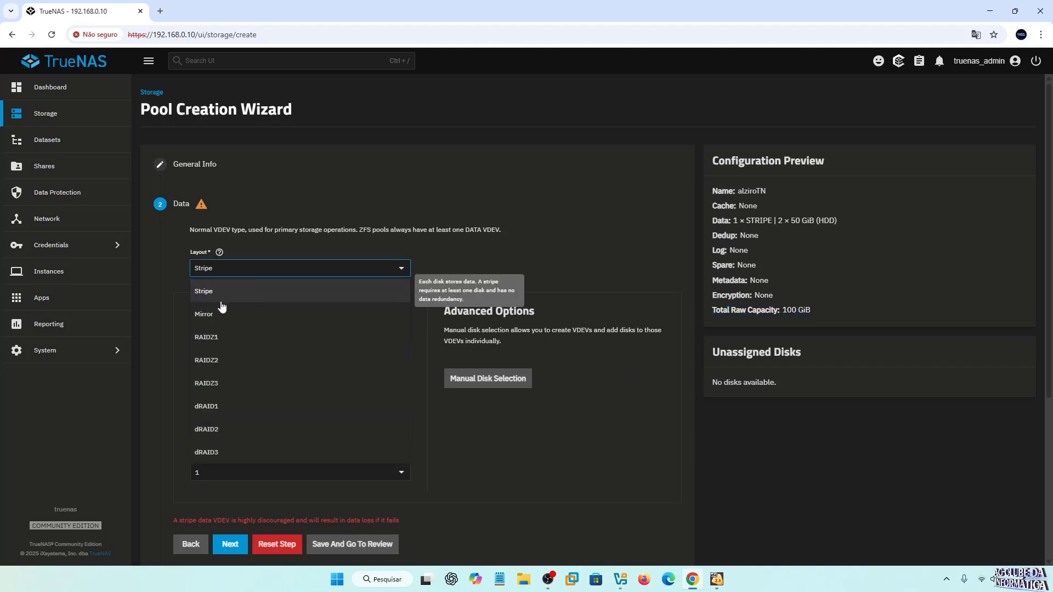
click(208, 317)
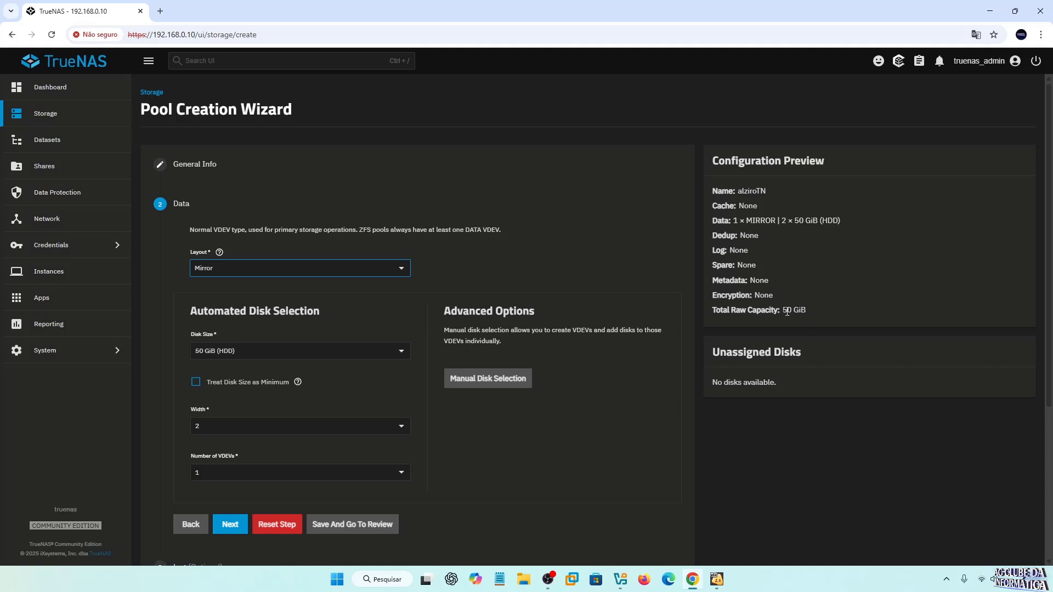
scroll(888, 285, down, 2)
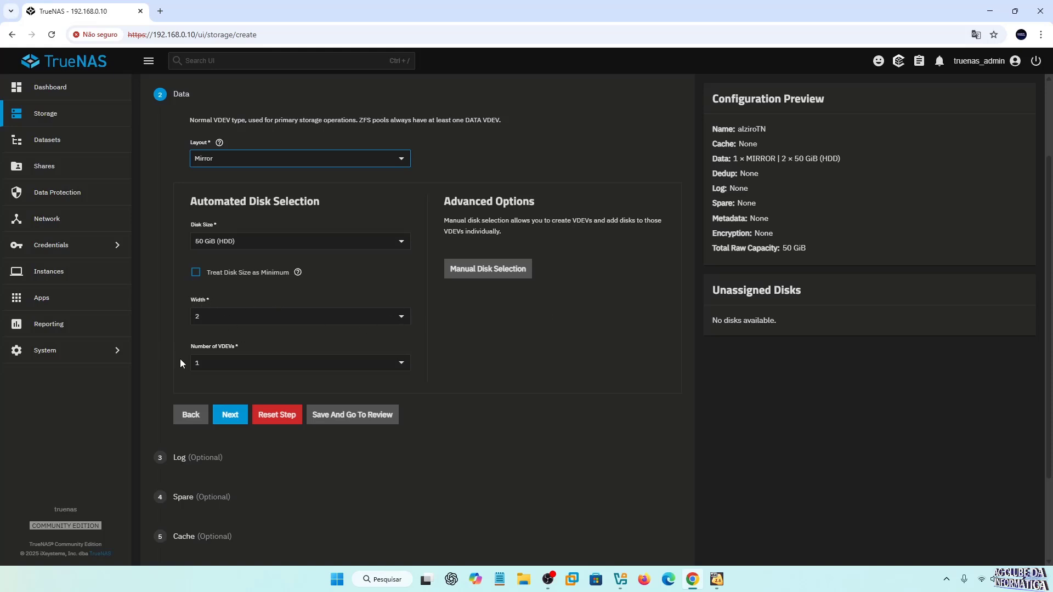
click(202, 353)
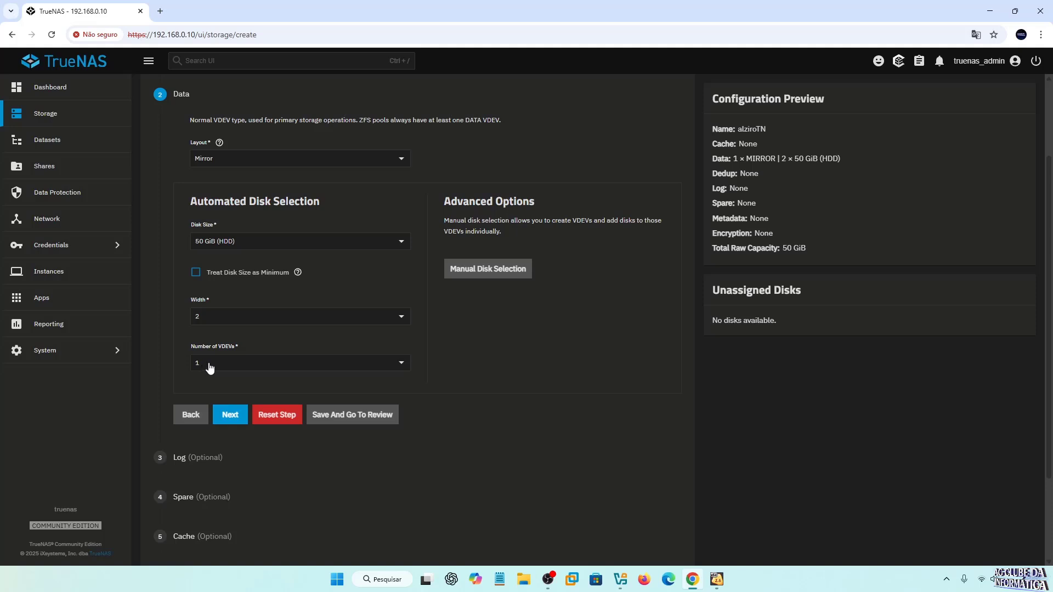
click(209, 363)
click(452, 368)
click(228, 418)
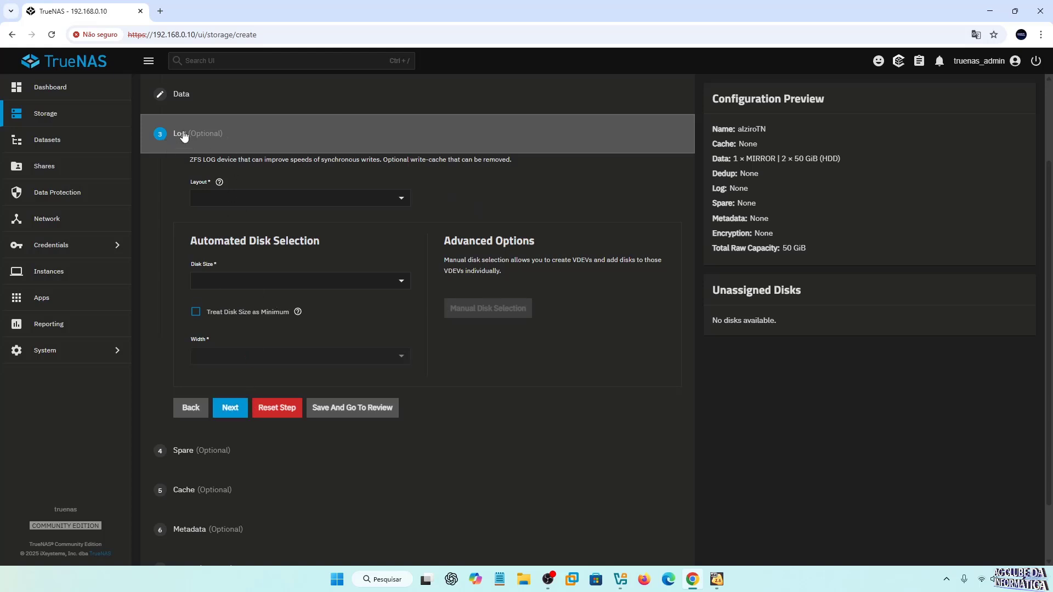
Skip the optional Log, Spare, Cache, Metadata and Dedup stages without assigning disks and continue to the Review stage.
click(226, 408)
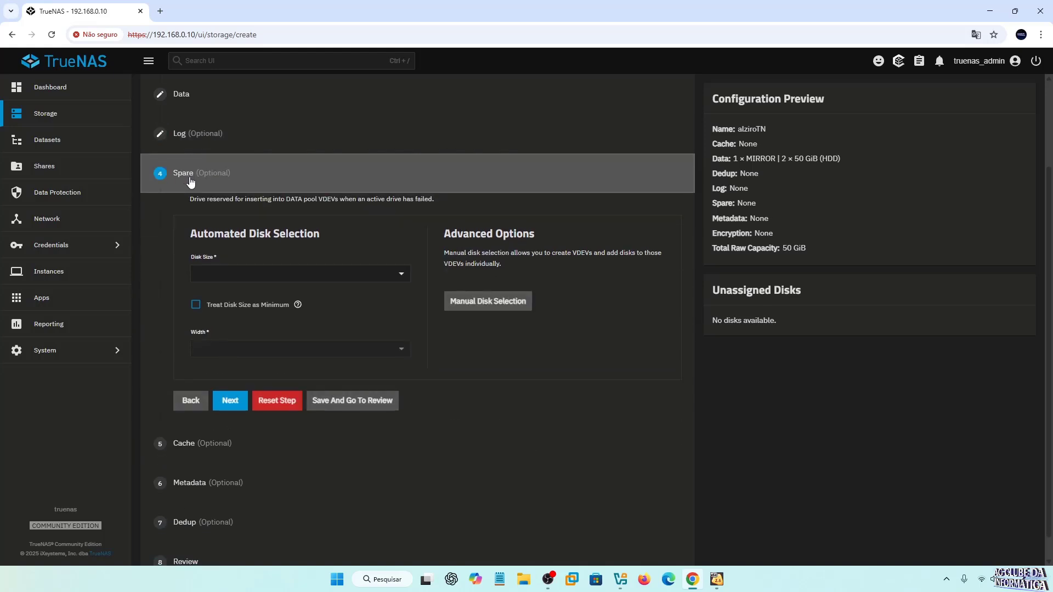
click(230, 400)
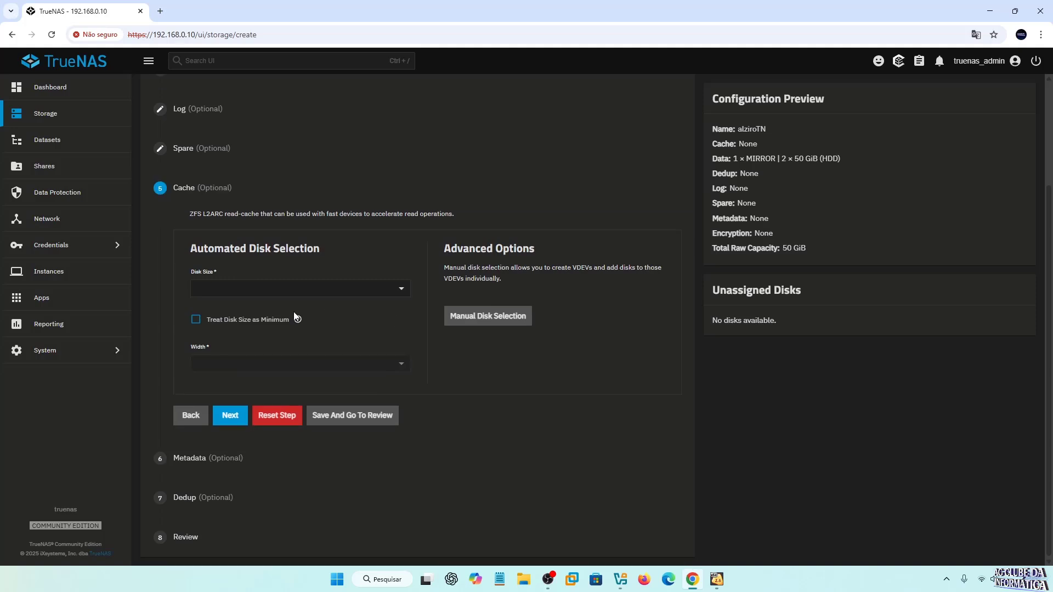
click(289, 288)
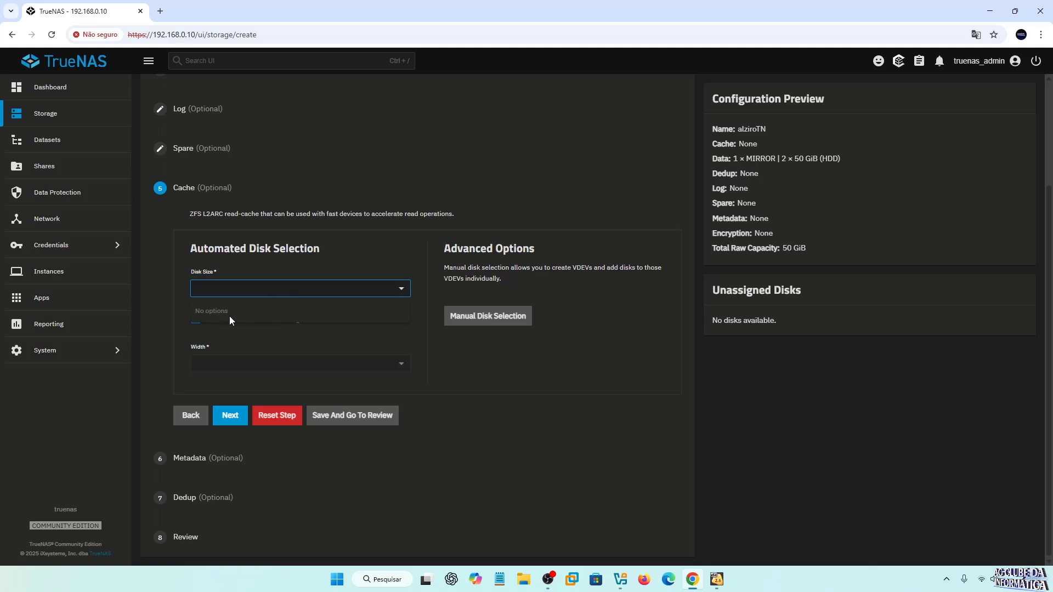
click(437, 346)
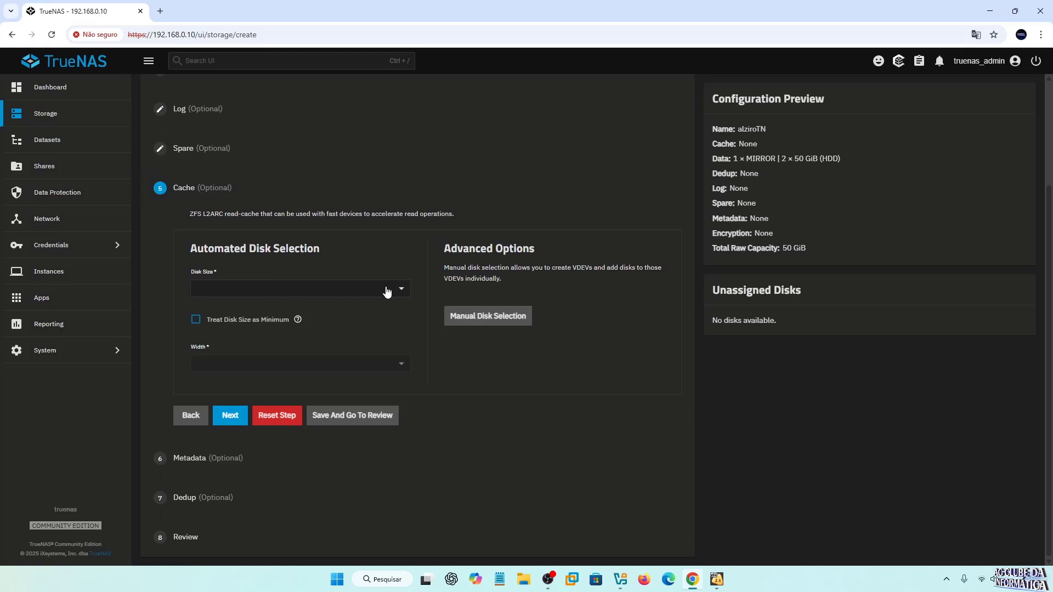
click(229, 415)
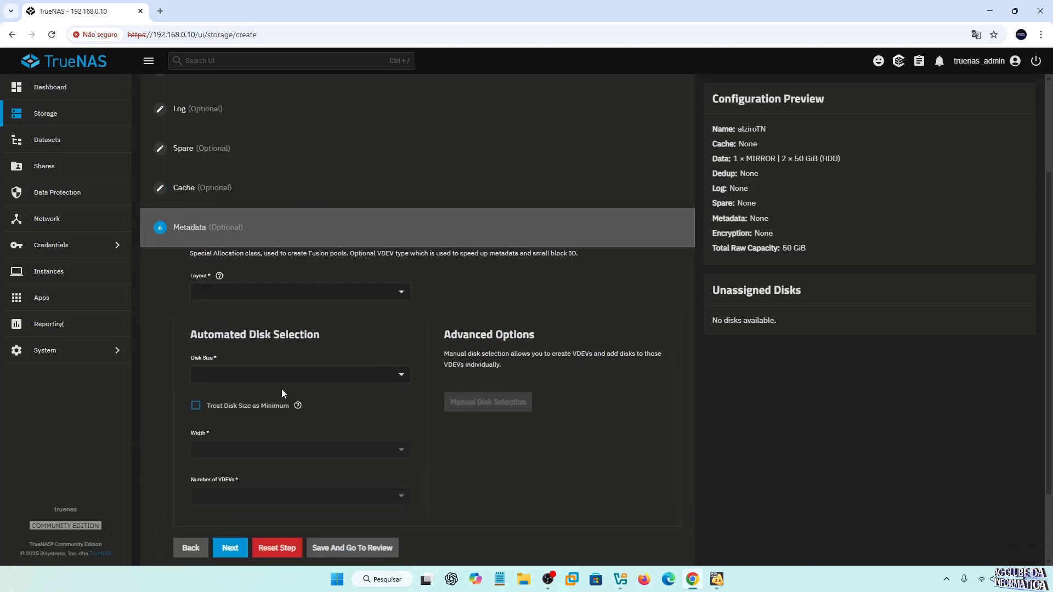
scroll(298, 387, down, 2)
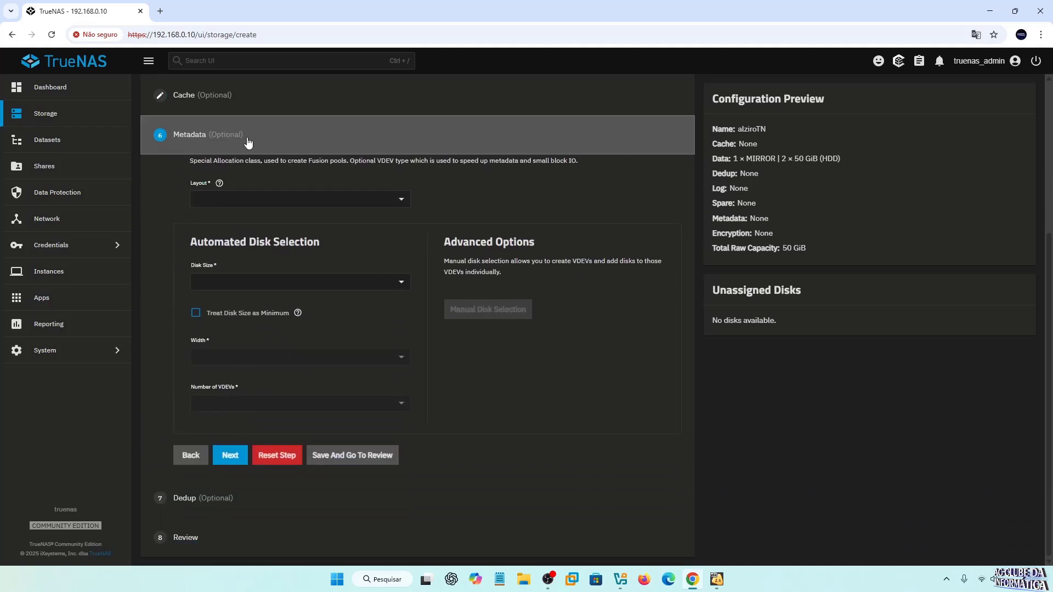
click(215, 456)
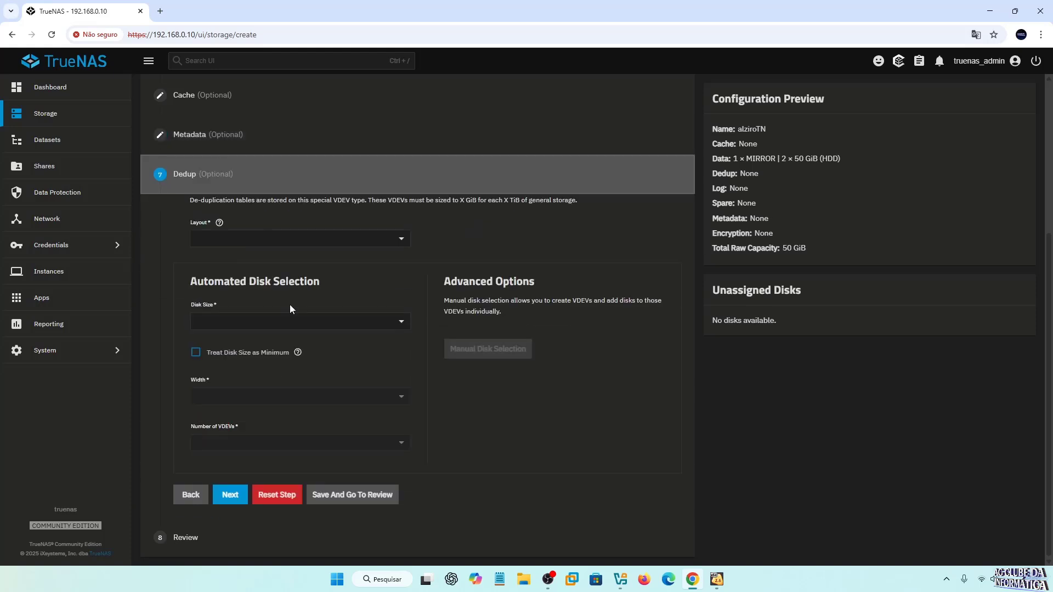
click(230, 495)
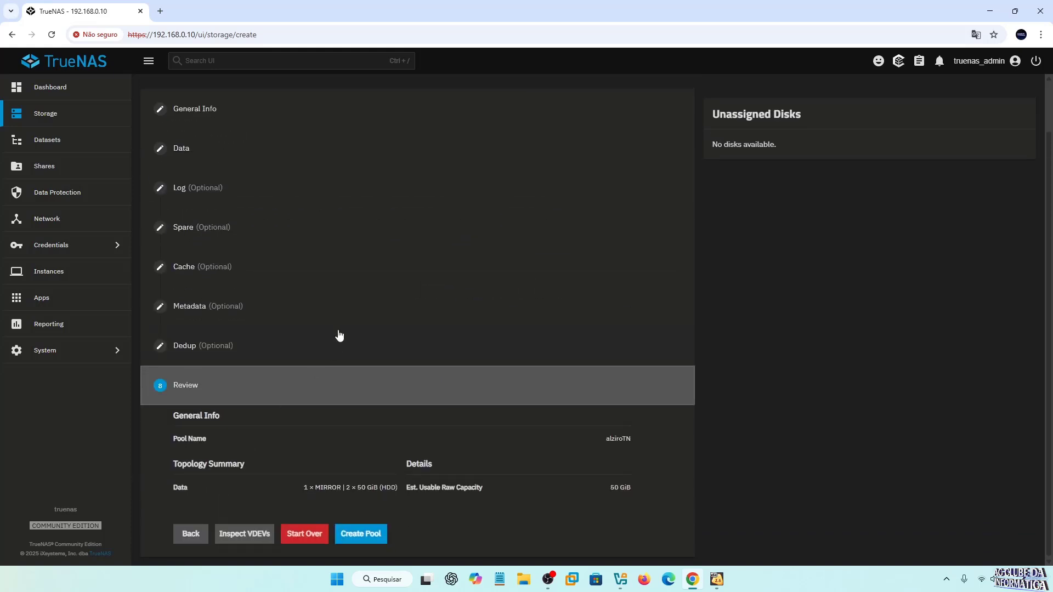
Create the mirrored pool from the review and confirm erasing the contents of all added disks.
click(364, 536)
drag(317, 487, 342, 487)
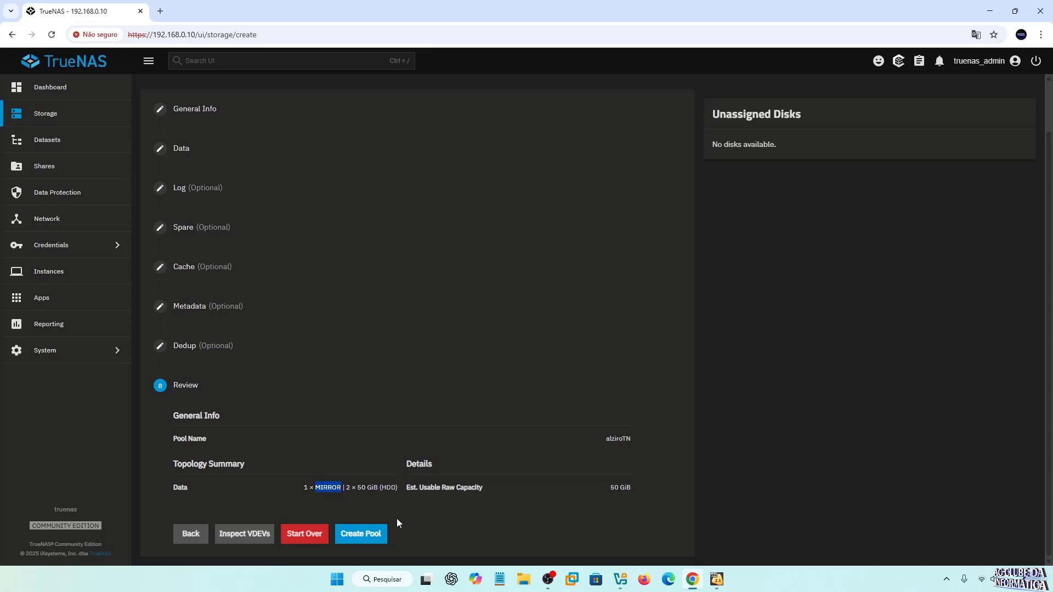
click(357, 535)
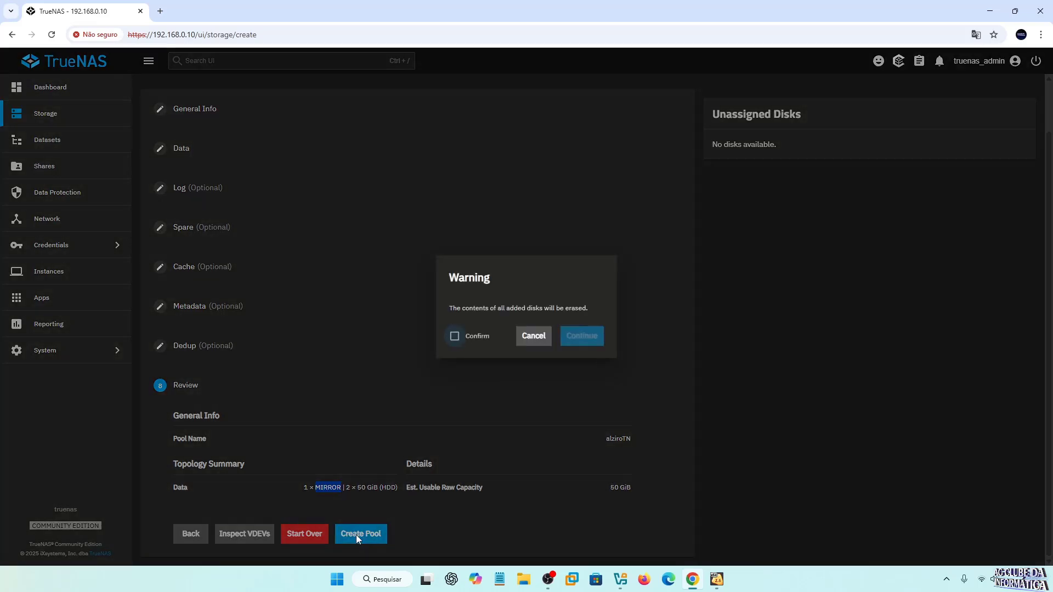
click(456, 337)
click(582, 336)
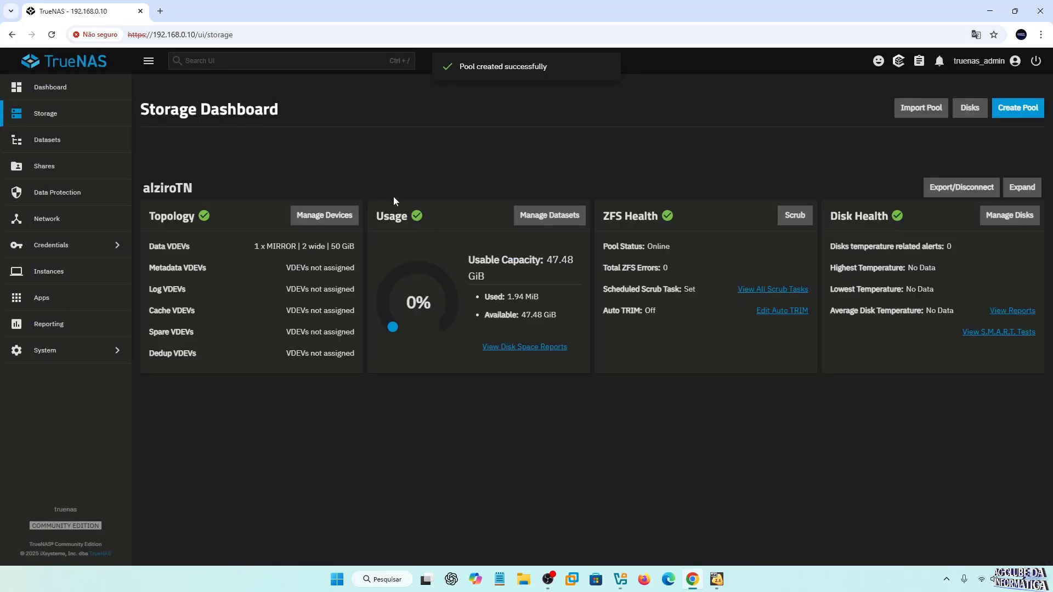
drag(144, 189, 185, 192)
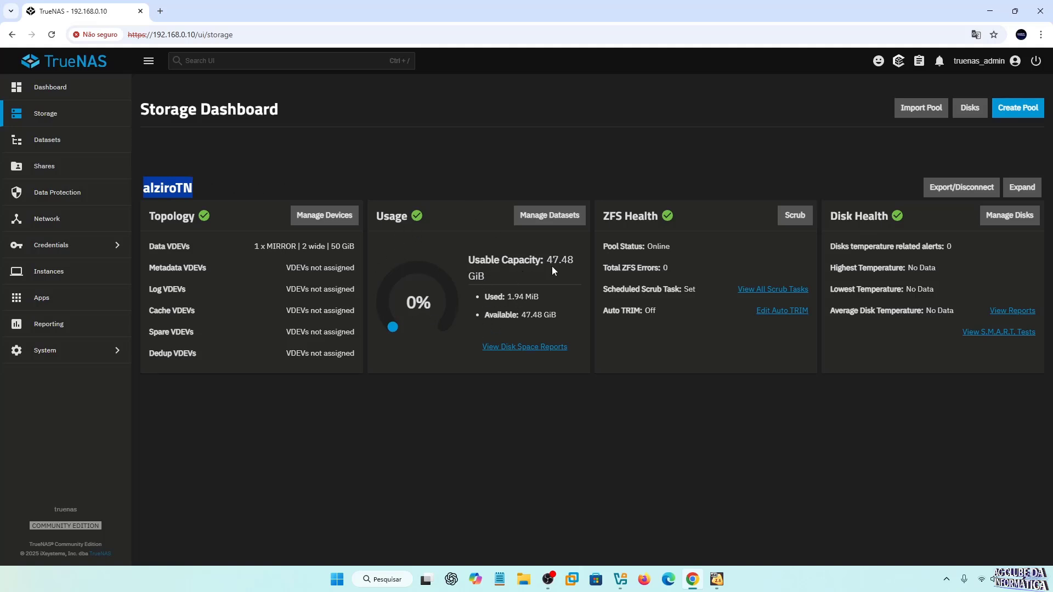
click(527, 294)
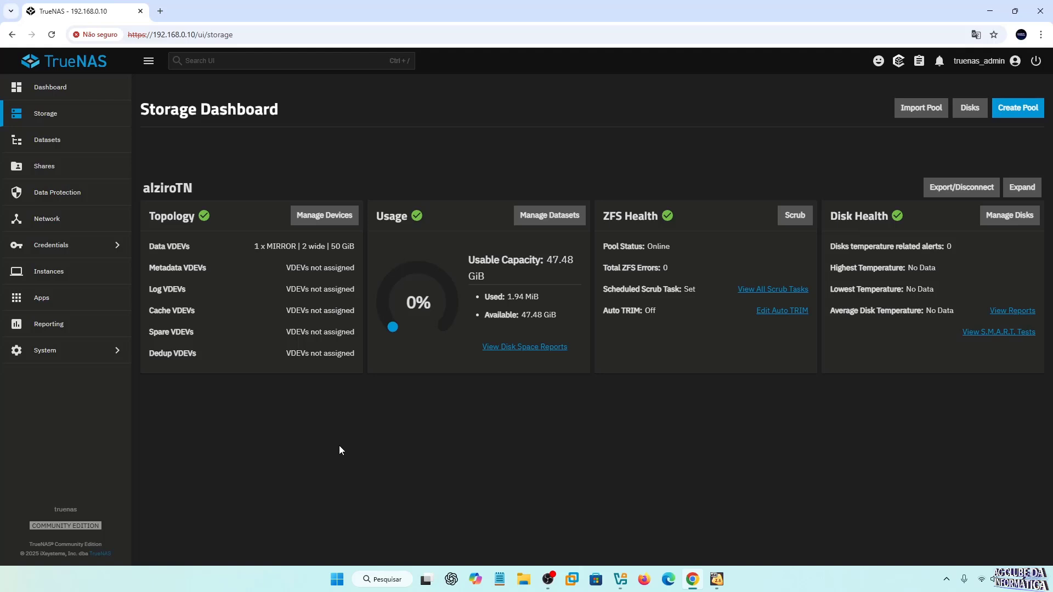
Add a Windows (SMB) share for the new pool under /mnt with default share parameters, and confirm exporting the root-level dataset.
click(40, 173)
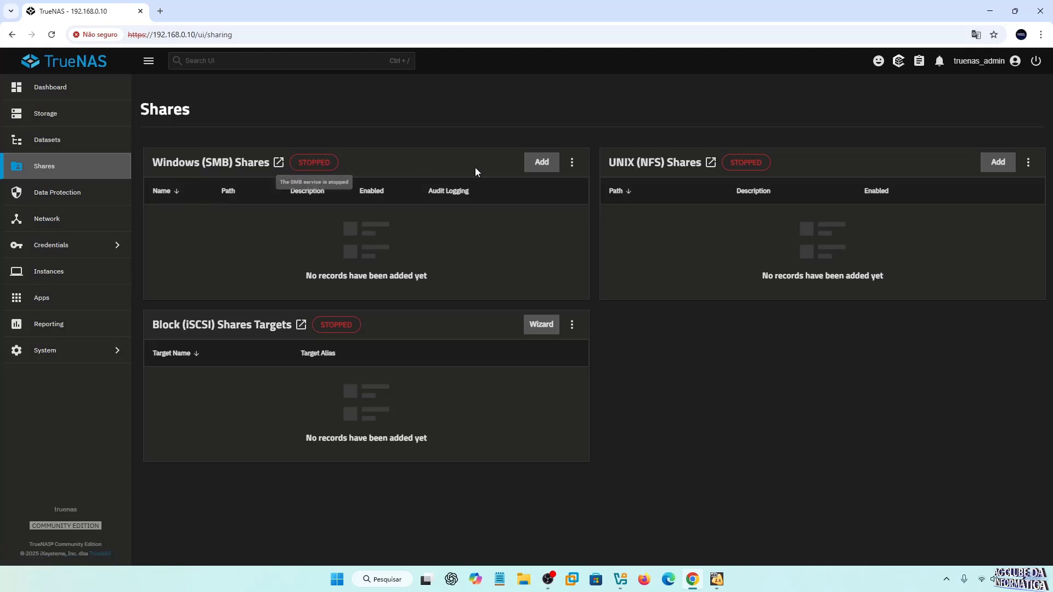
click(543, 163)
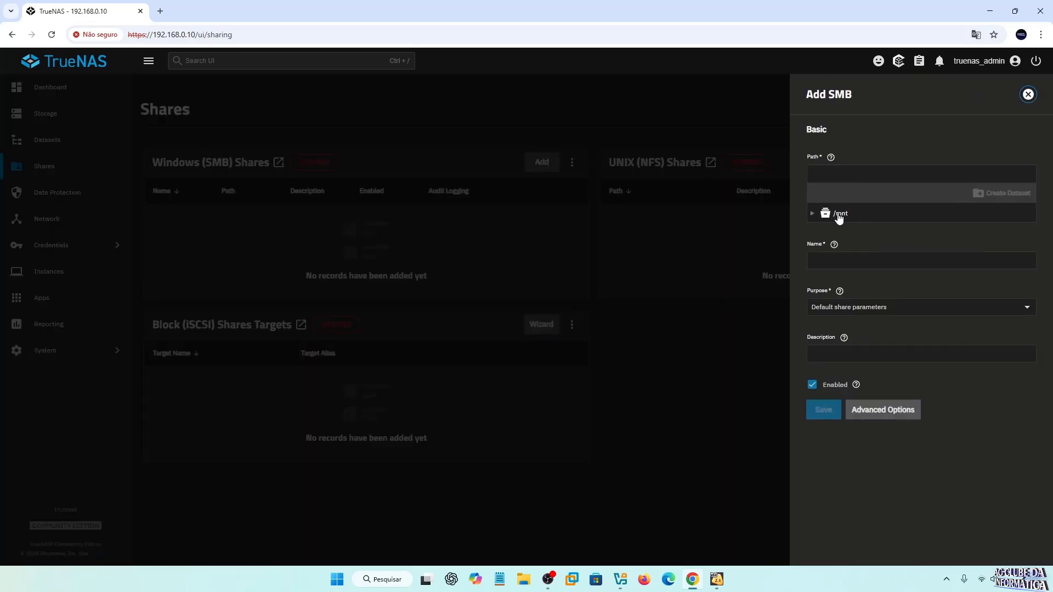
click(812, 216)
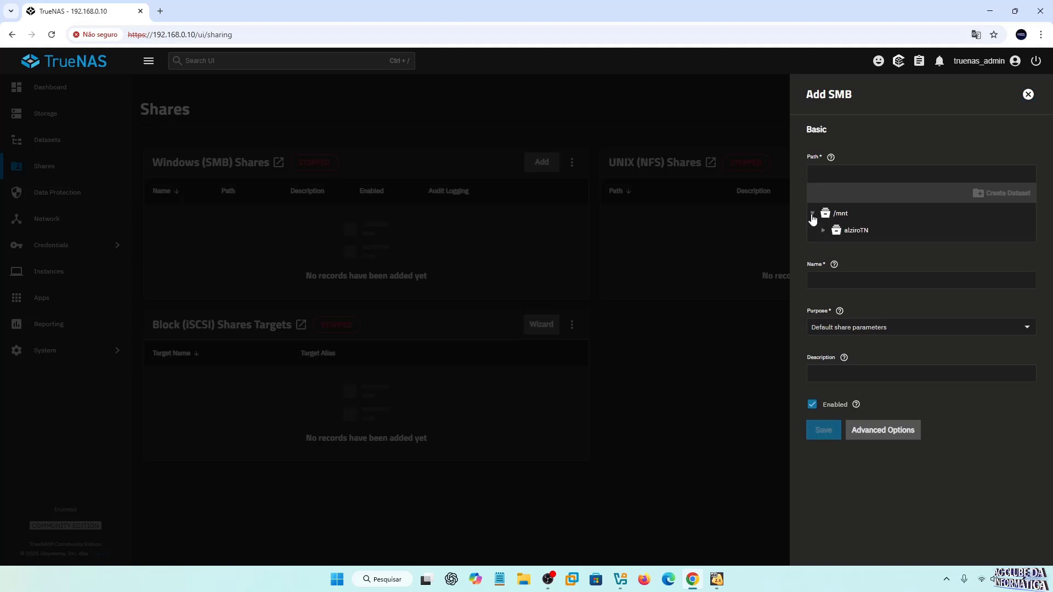
click(856, 233)
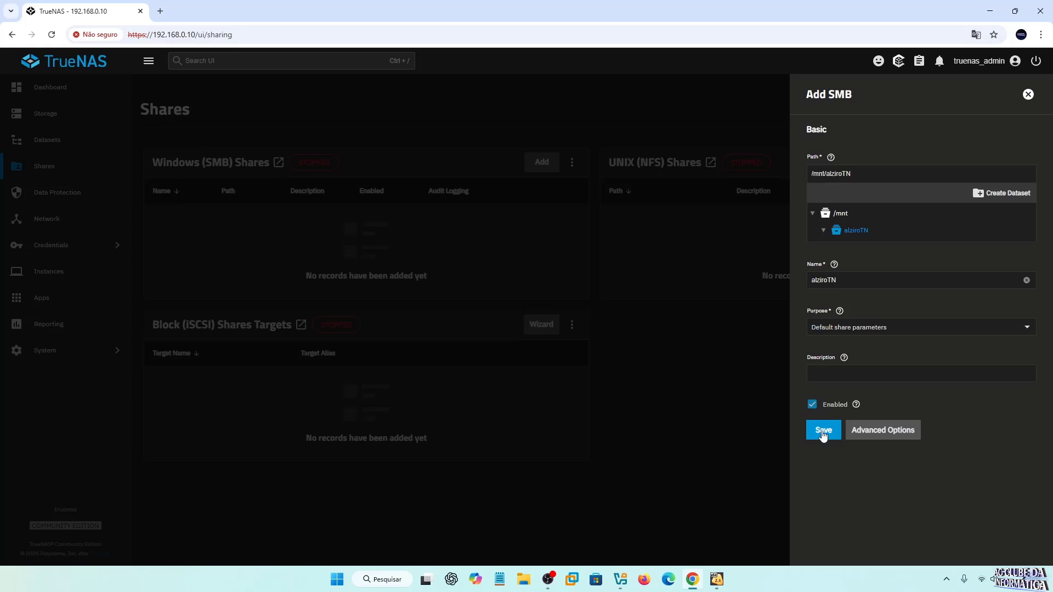
click(823, 435)
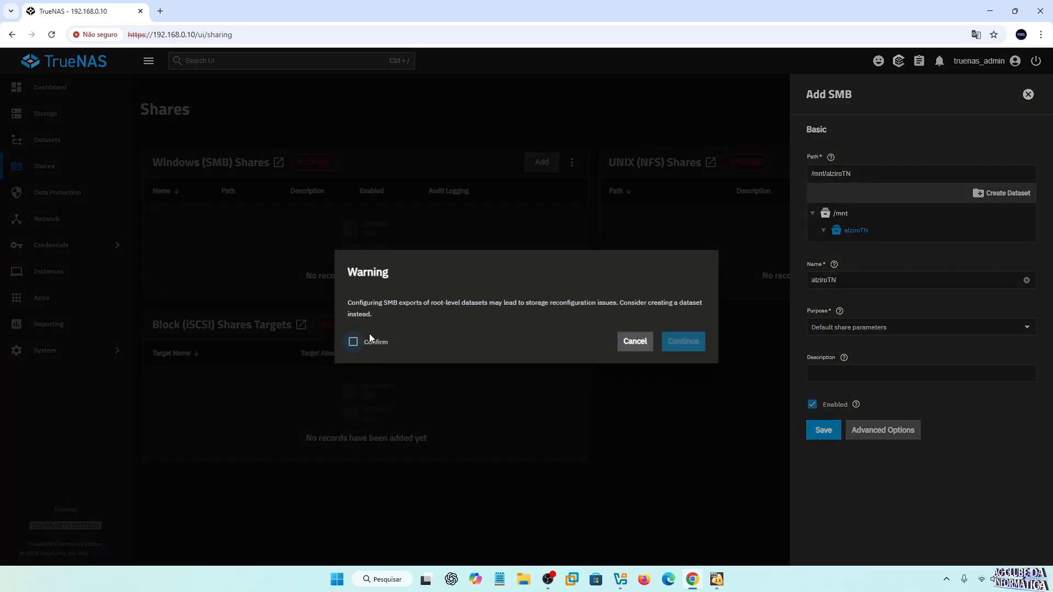
click(370, 345)
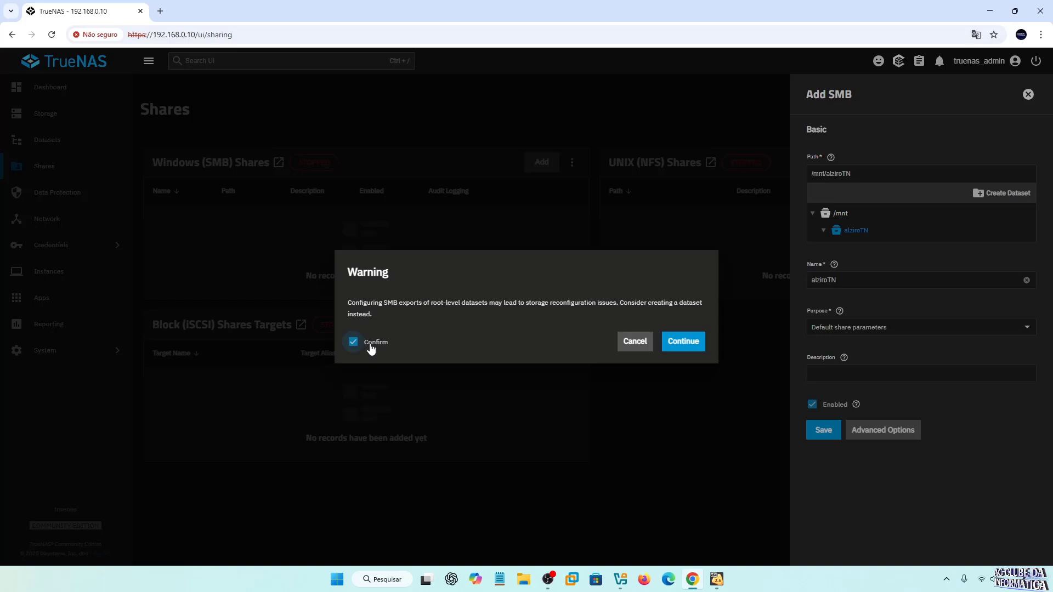
click(692, 343)
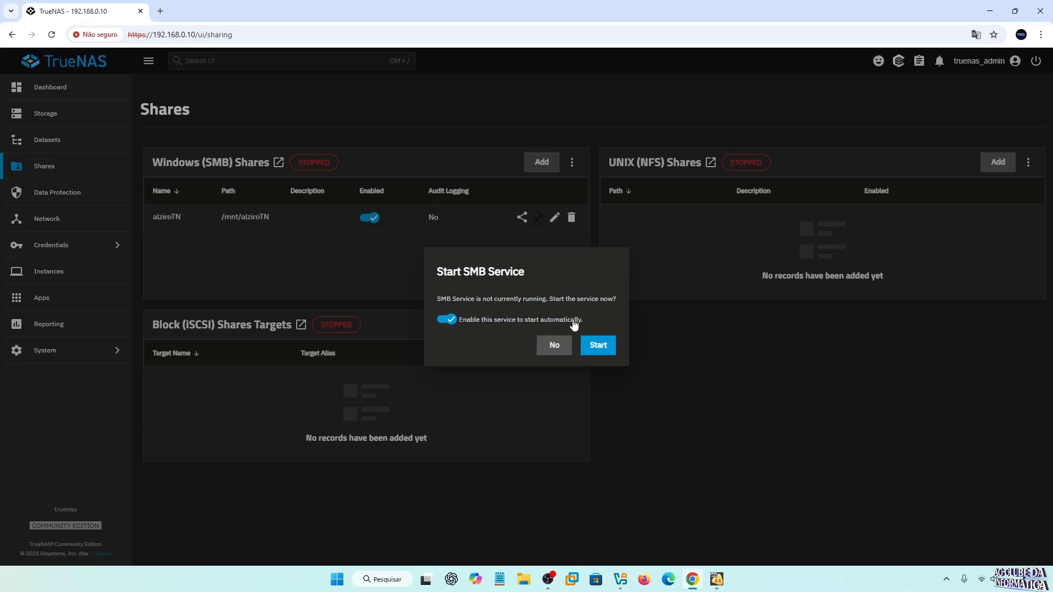
Start the SMB service with automatic start enabled and open the system Services page to check it.
click(598, 345)
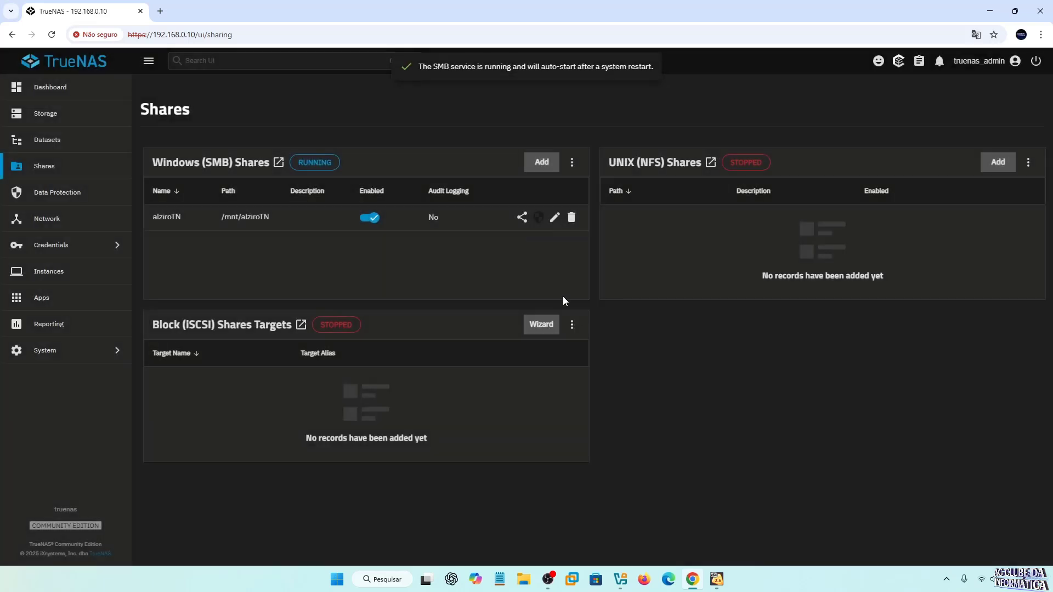
click(43, 354)
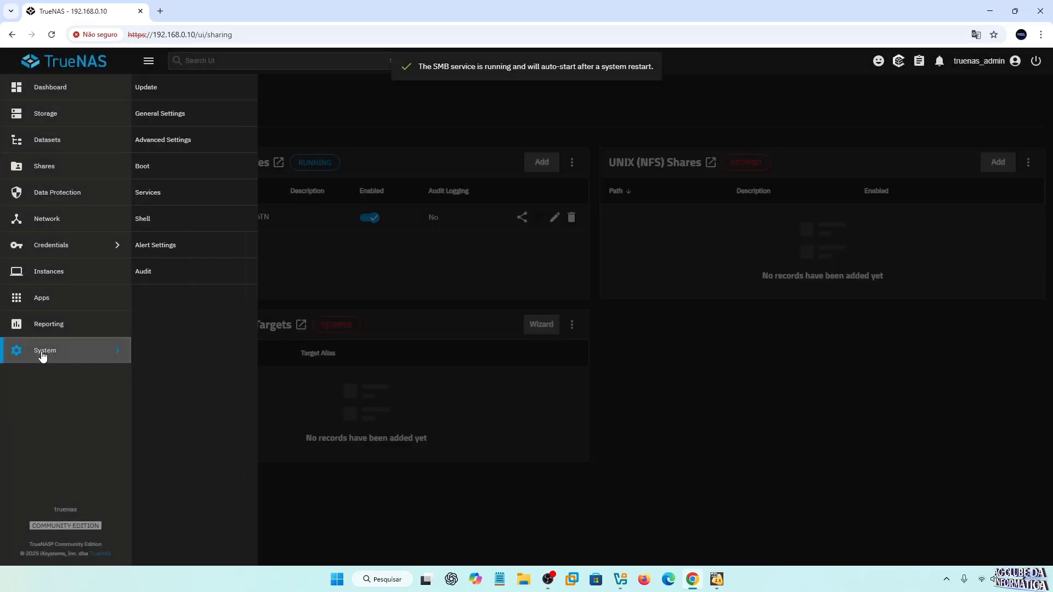
click(145, 193)
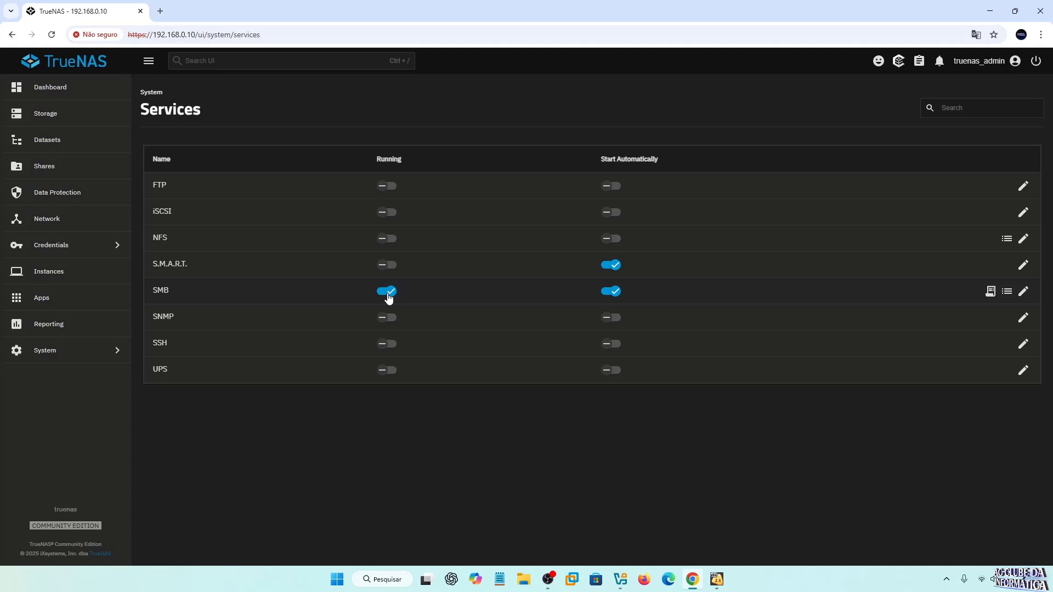
Turn SMB automatic start off and back on, and cancel the request to stop the SMB service.
click(611, 292)
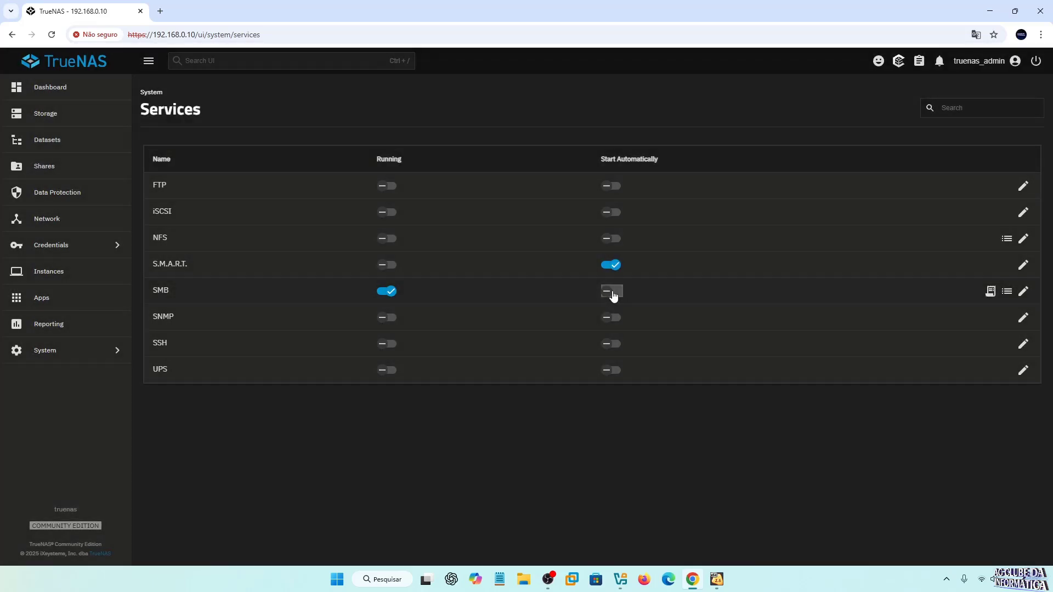
click(611, 293)
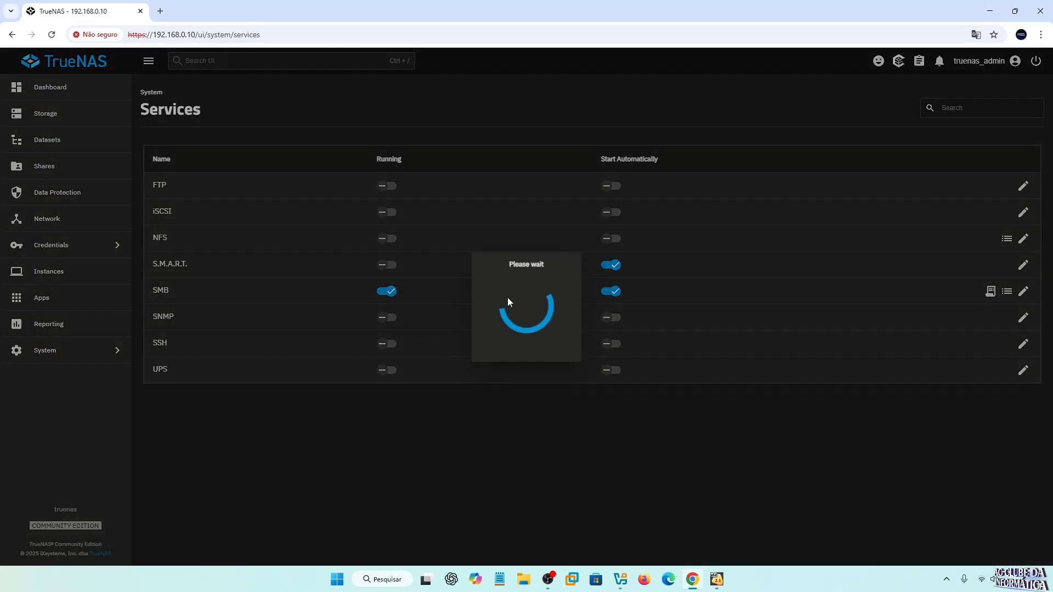
click(388, 293)
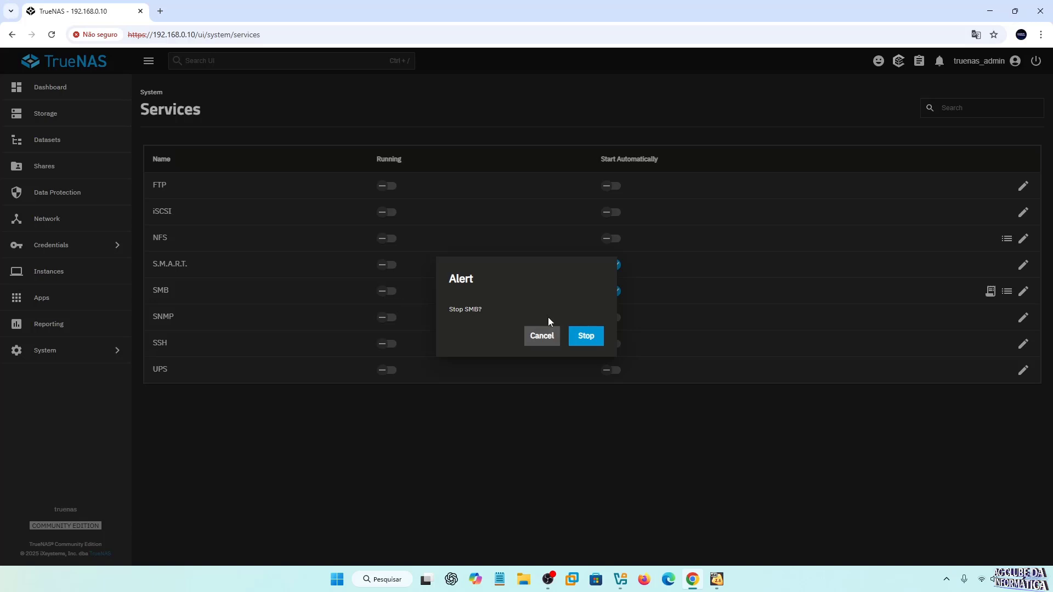
click(542, 337)
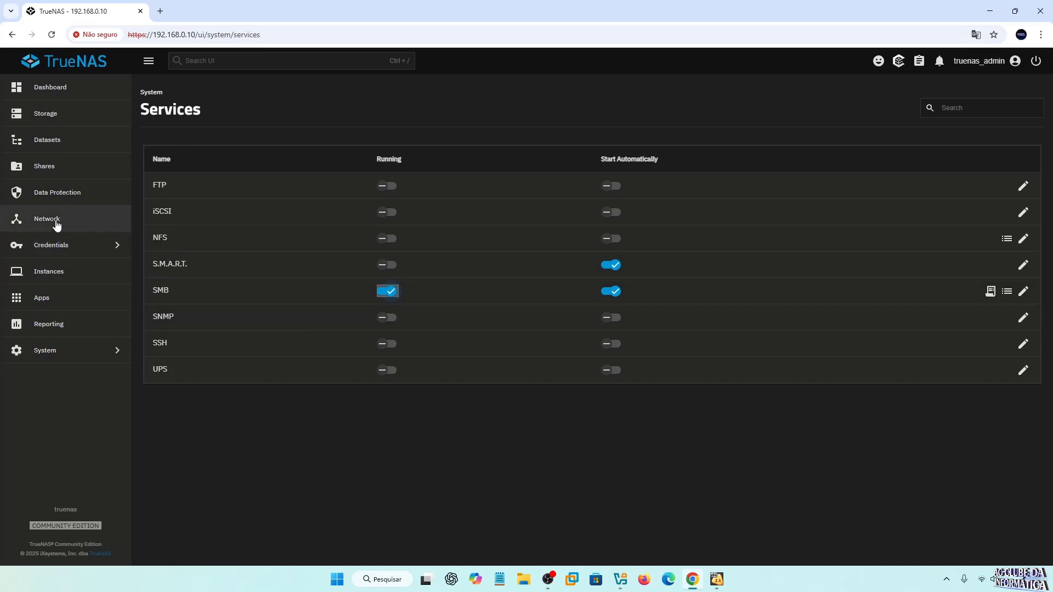
Open the Users list under Credentials, add a new user and enter the full name, reusing it as the username.
click(46, 251)
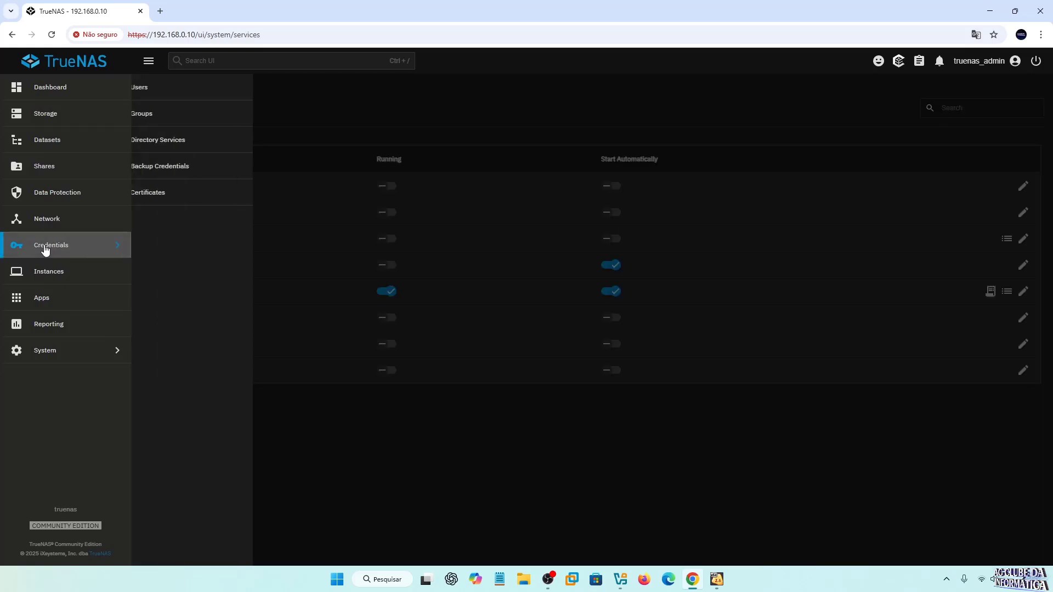
click(156, 99)
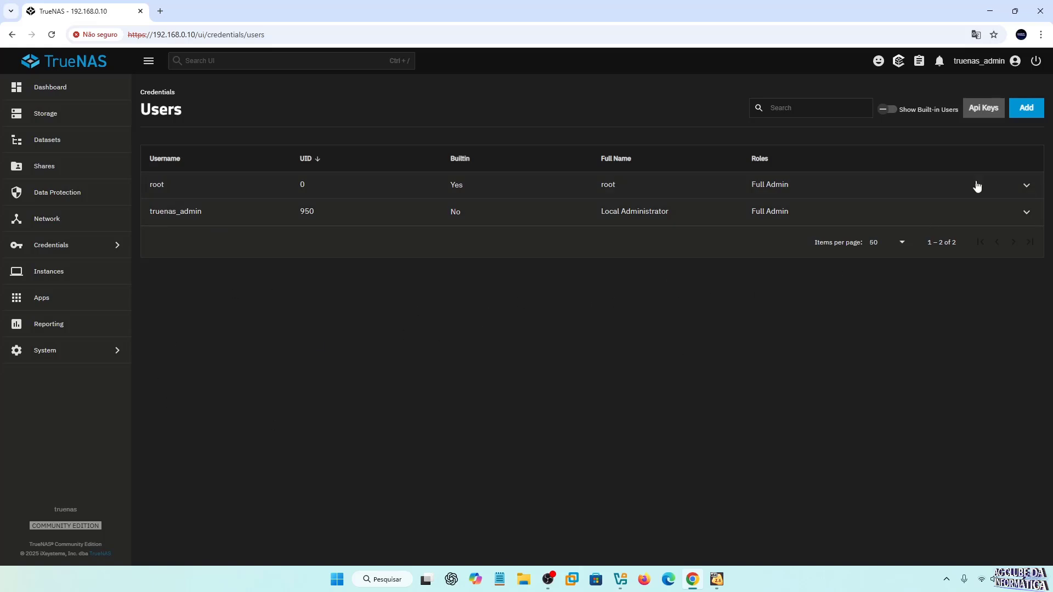
click(1027, 109)
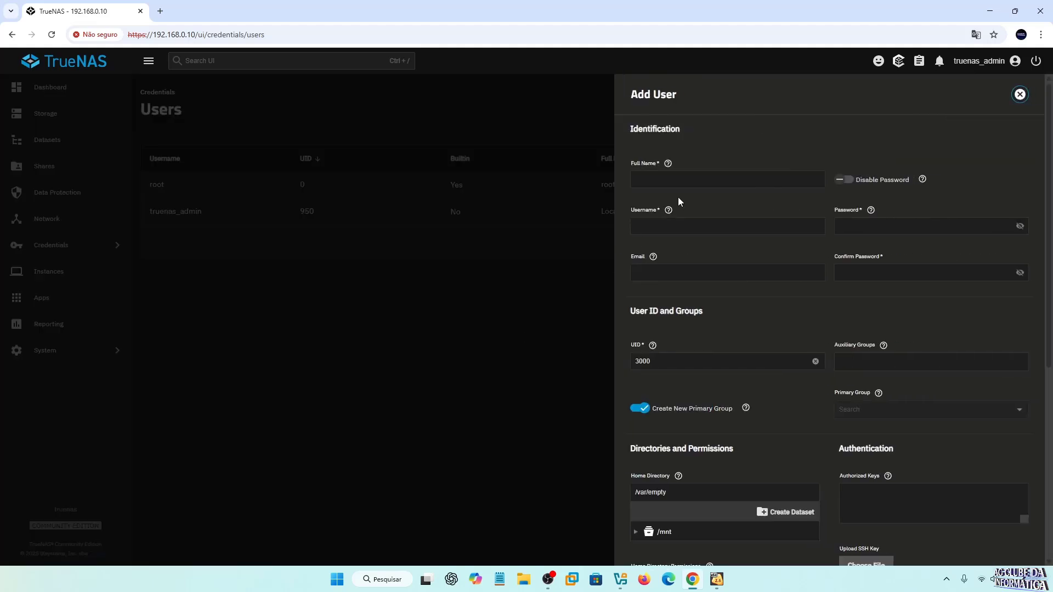
click(675, 176)
text(alziro)
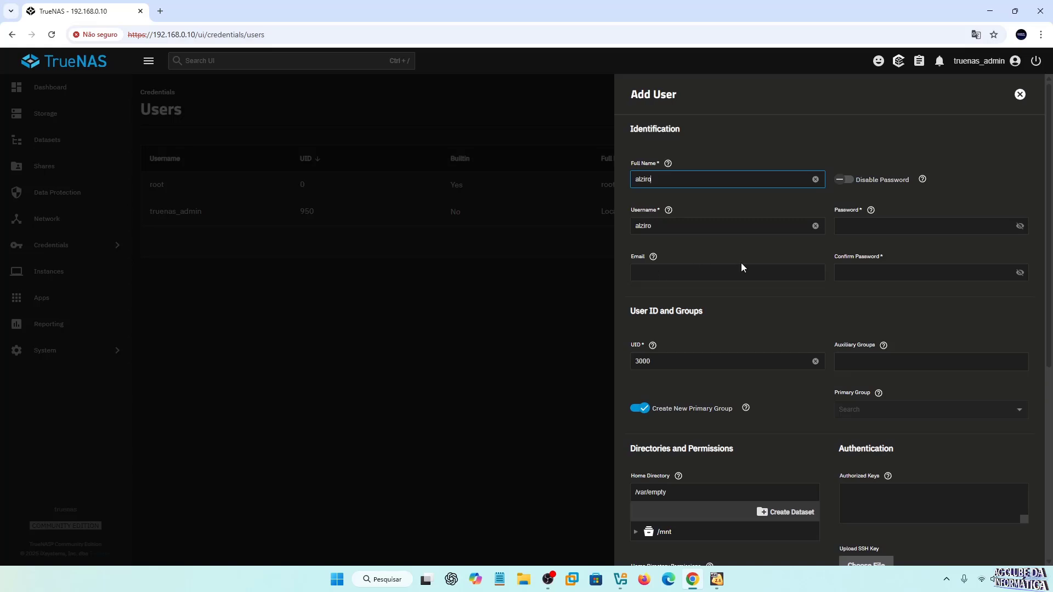
Enter and confirm the new user's account password.
click(855, 227)
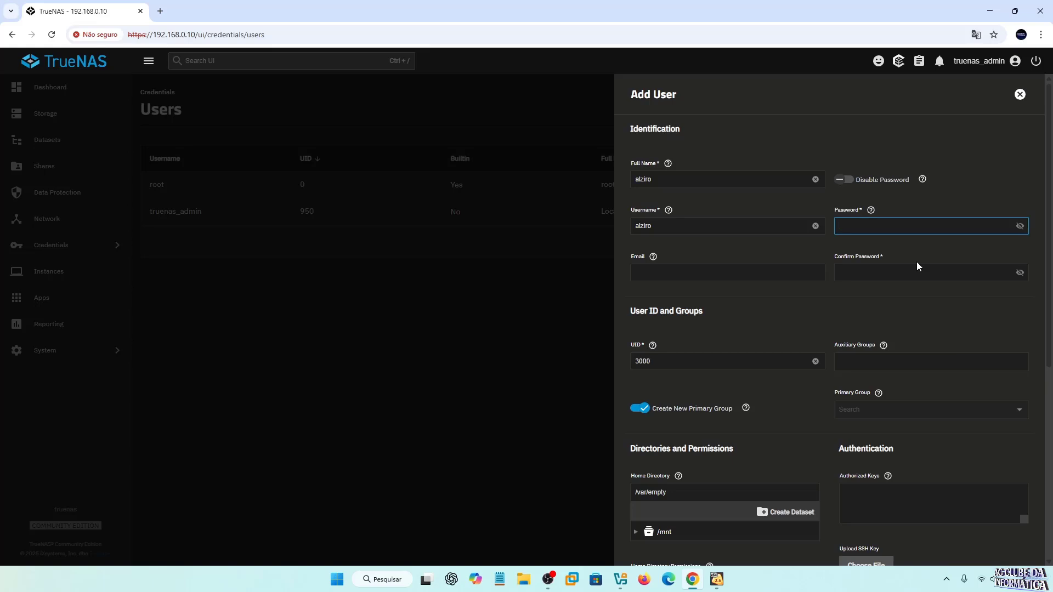
text(•••••••••)
click(856, 274)
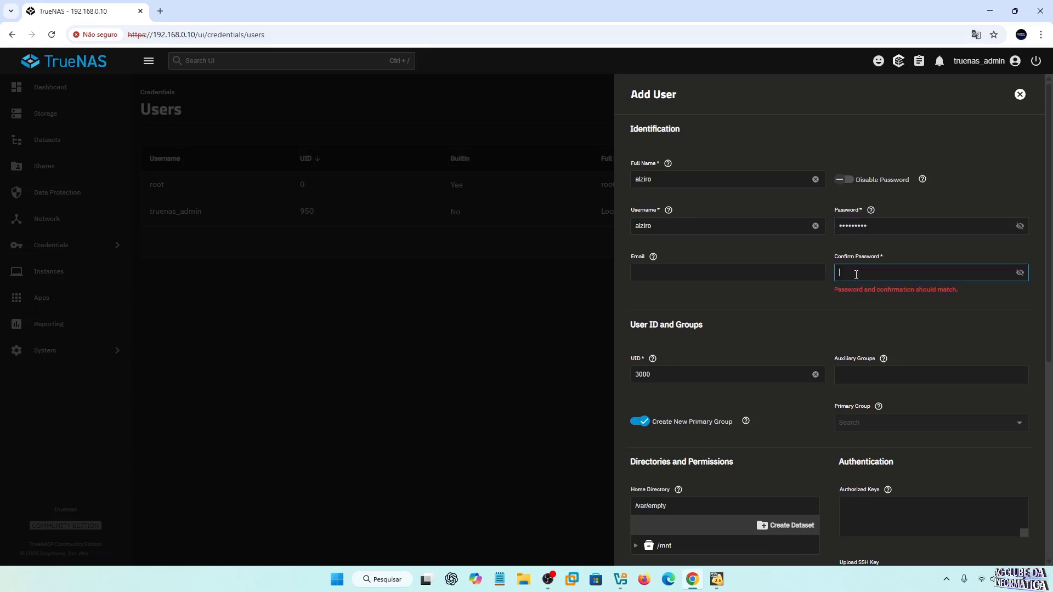
text(•••••••••)
Set the home directory to the pool's dataset under /mnt, enable Create Home Directory, and save the new SMB user.
scroll(962, 296, down, 4)
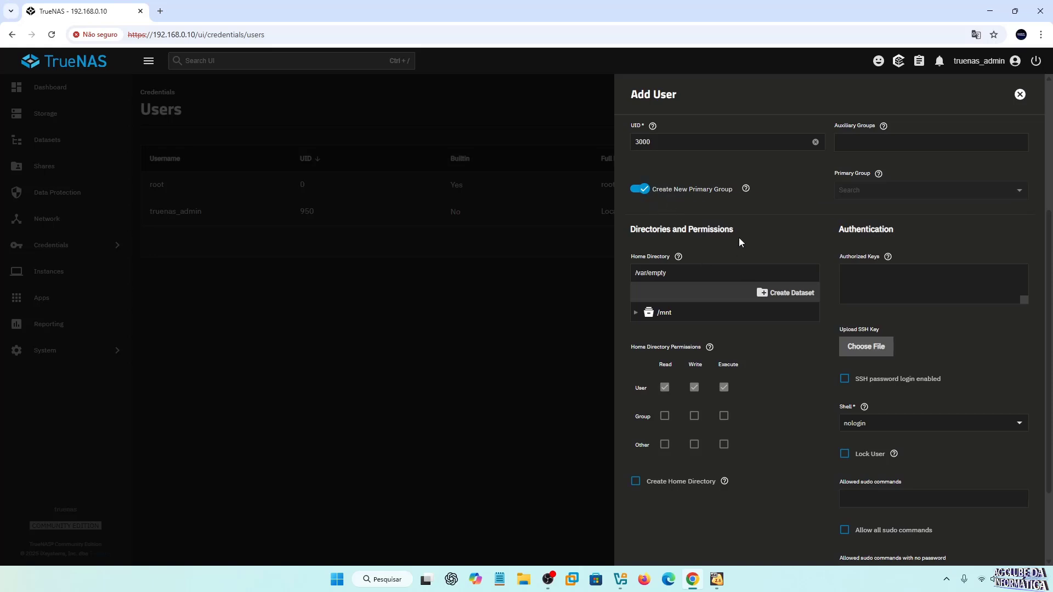
scroll(739, 241, down, 2)
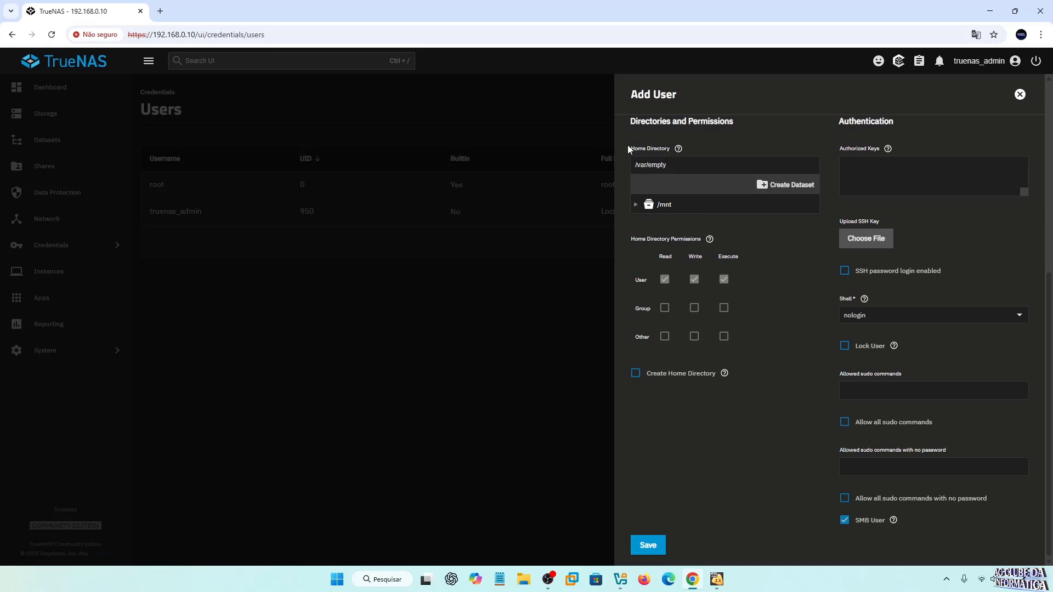
click(635, 204)
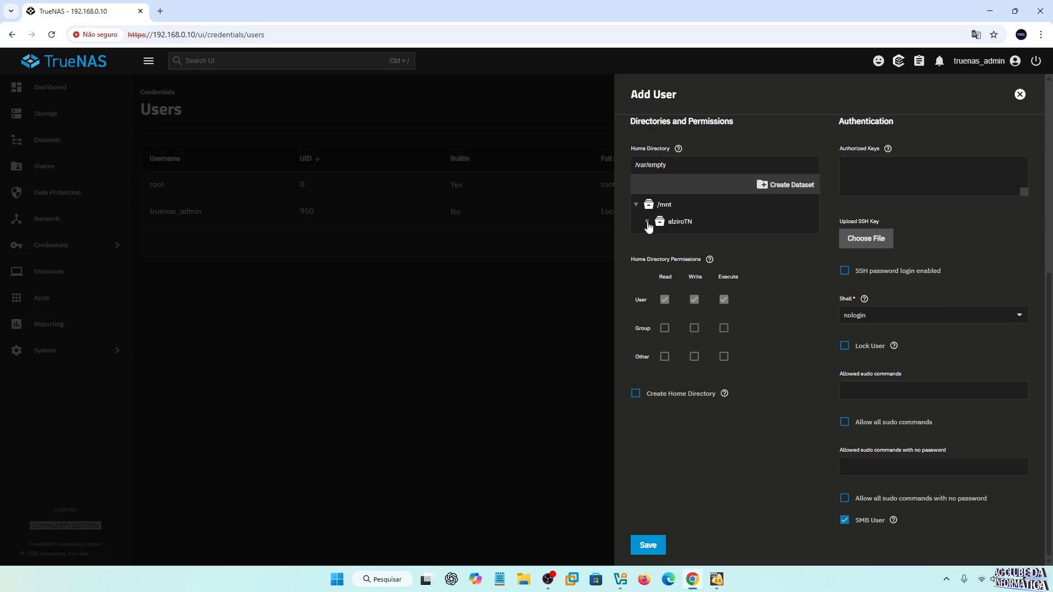
click(662, 223)
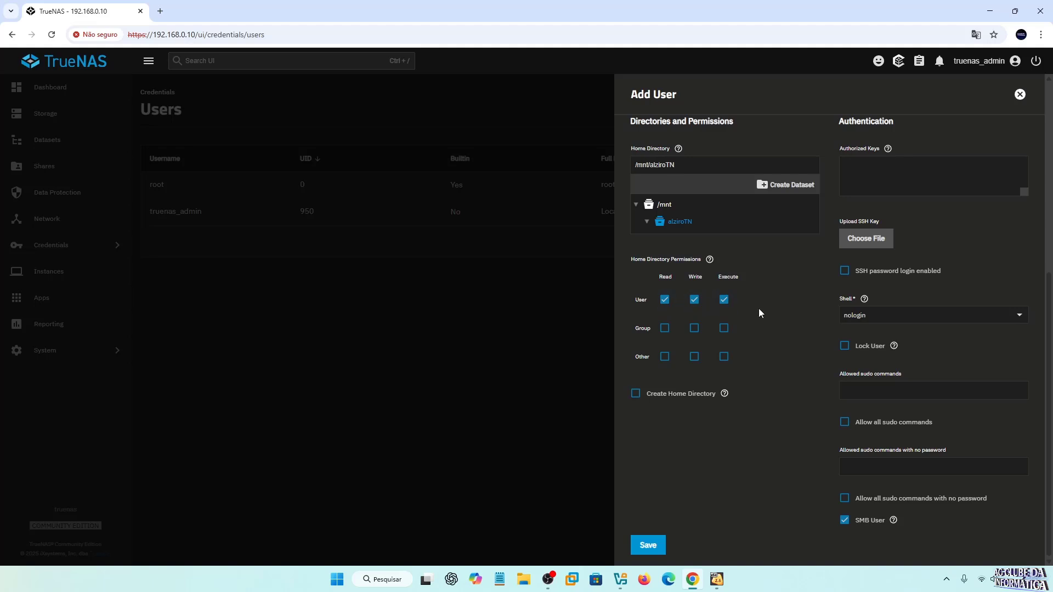
click(636, 394)
click(648, 547)
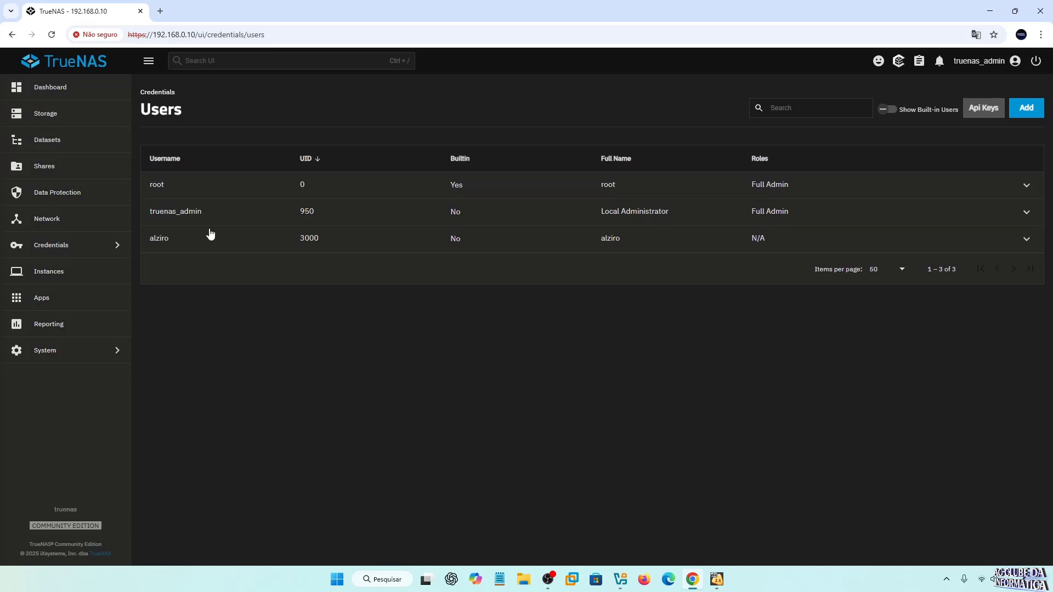
Switch to File Explorer, browse the network to the TRUENAS computer, and dismiss its network credentials request.
click(990, 11)
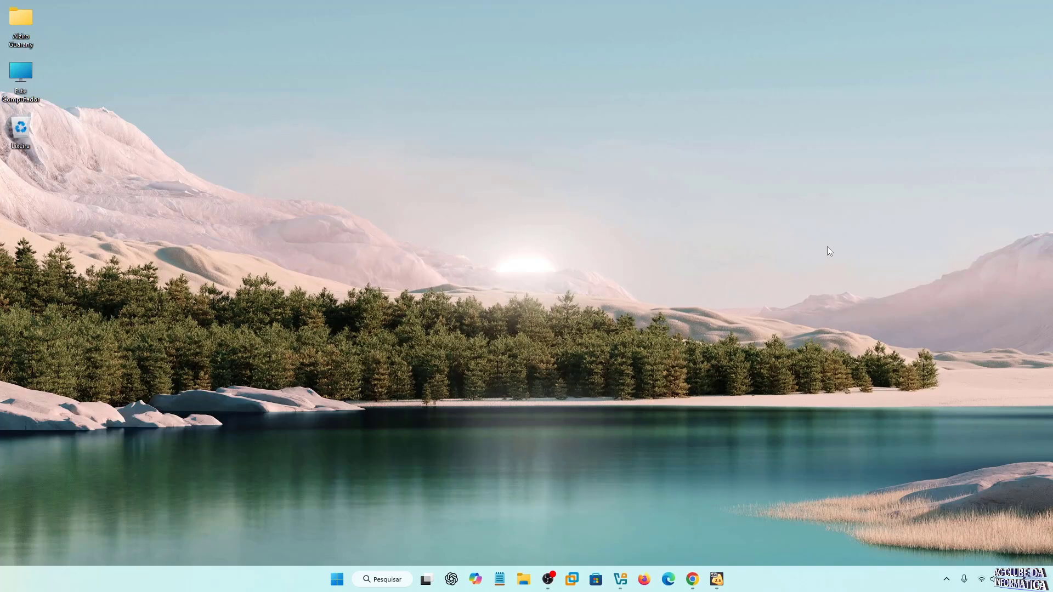
double_click(22, 78)
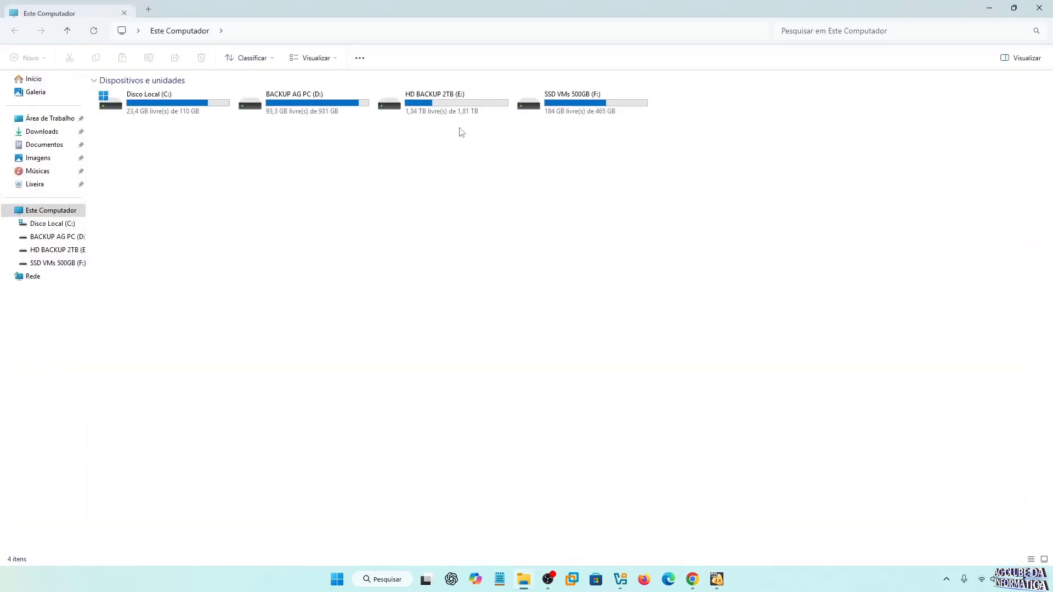
click(35, 280)
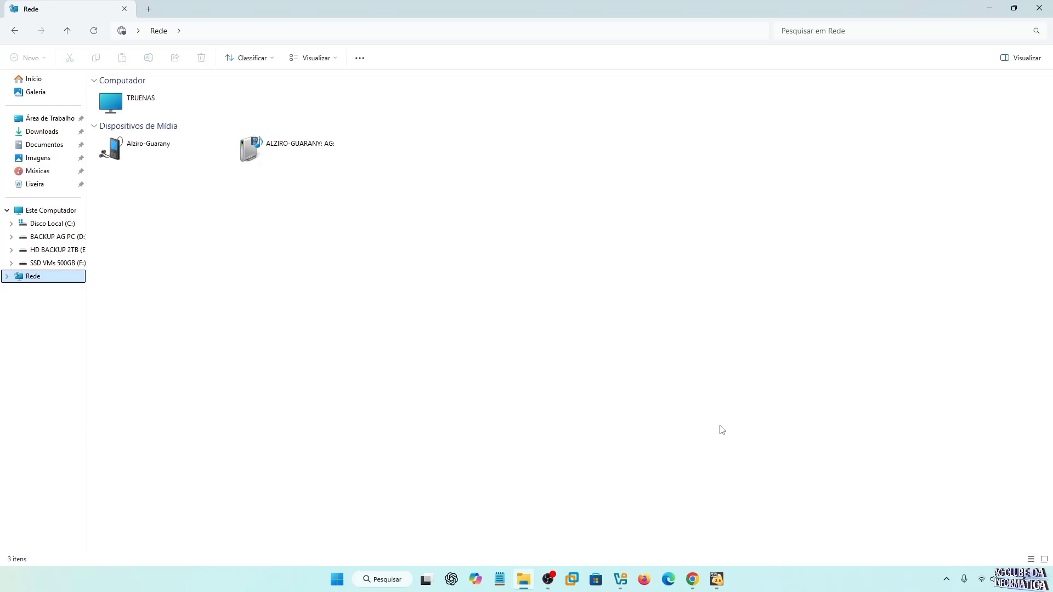
double_click(120, 102)
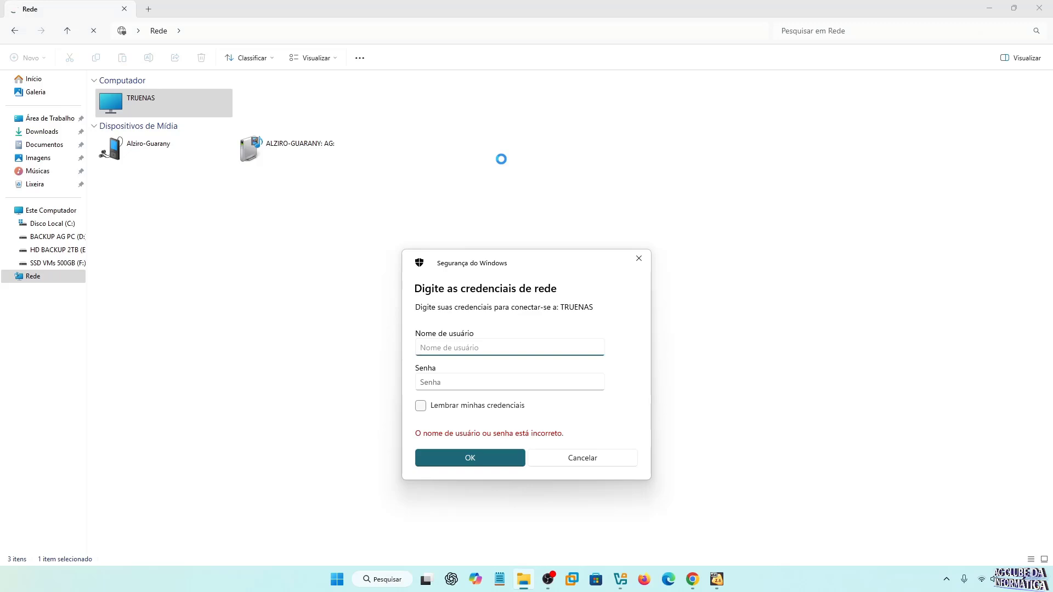
key(Escape)
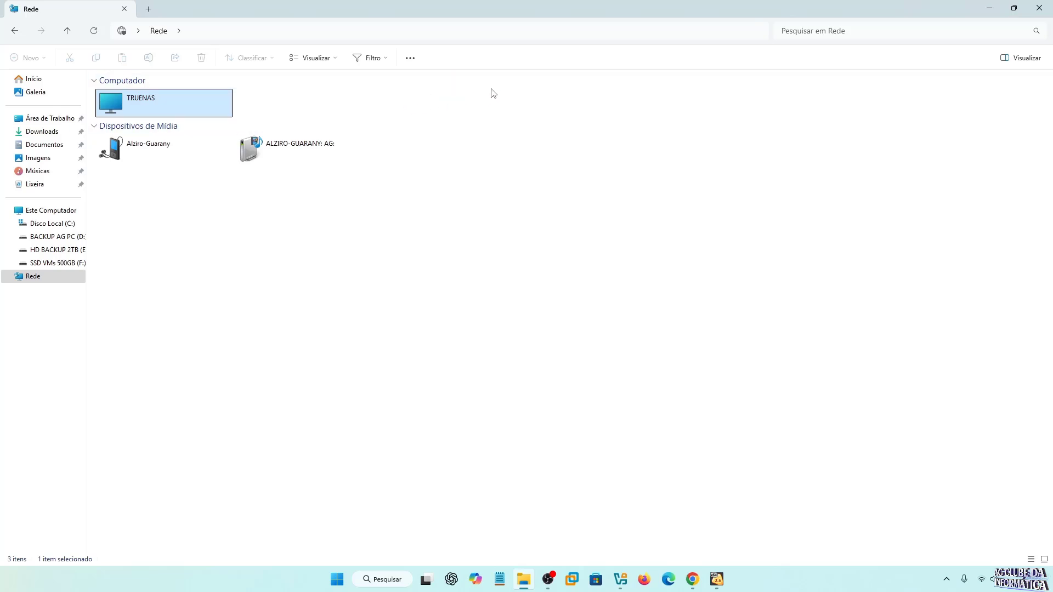
Connect to the TRUENAS computer by signing in with the new user's username and account password.
double_click(143, 102)
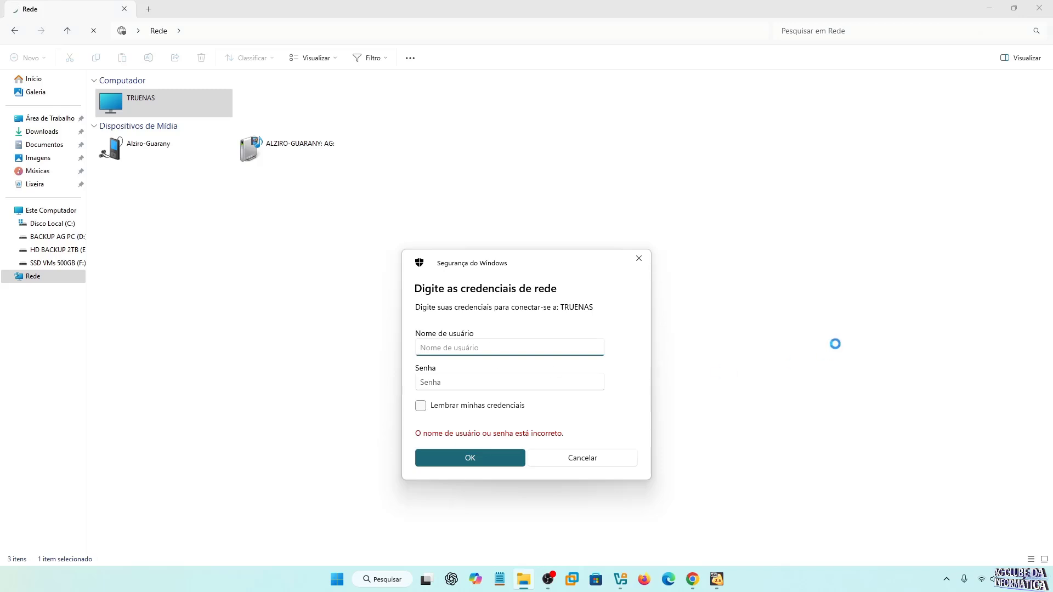
text(alziro)
click(437, 385)
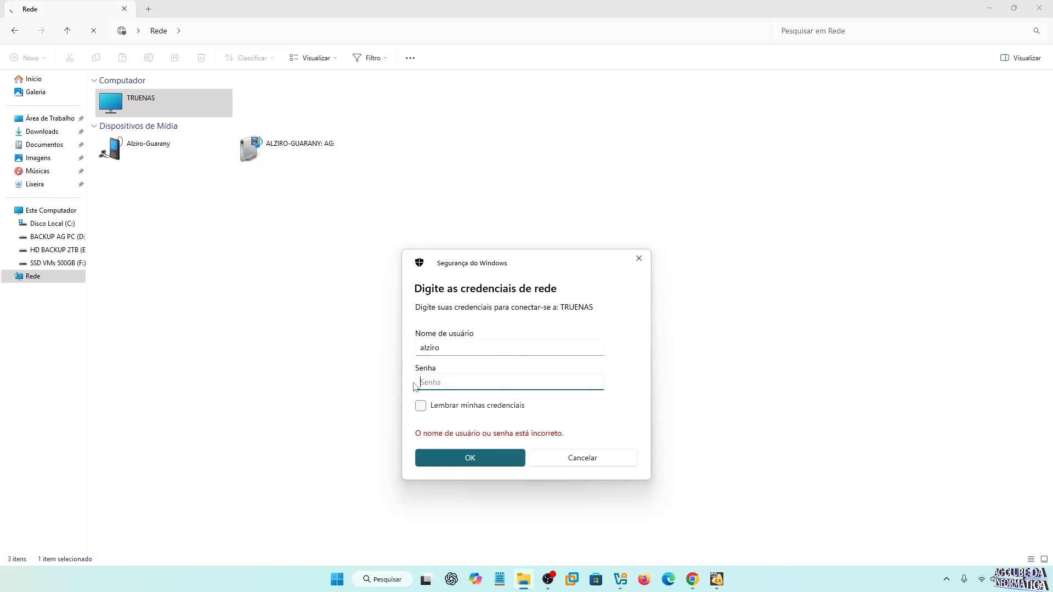
text(•••••••••)
click(460, 458)
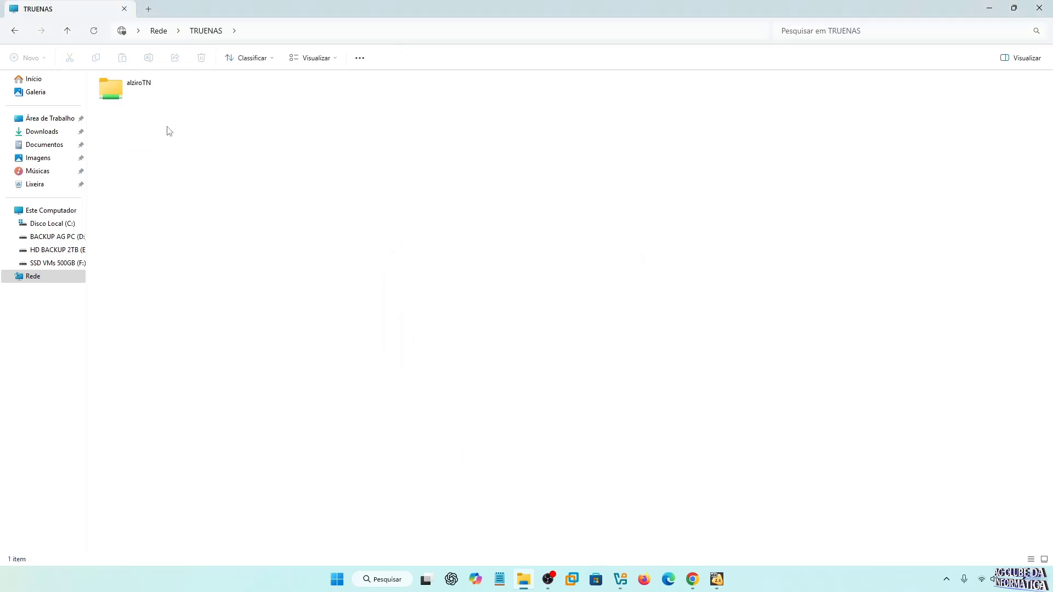
Open the pool's shared folder on TRUENAS and the user's home folder inside it.
double_click(108, 90)
click(116, 95)
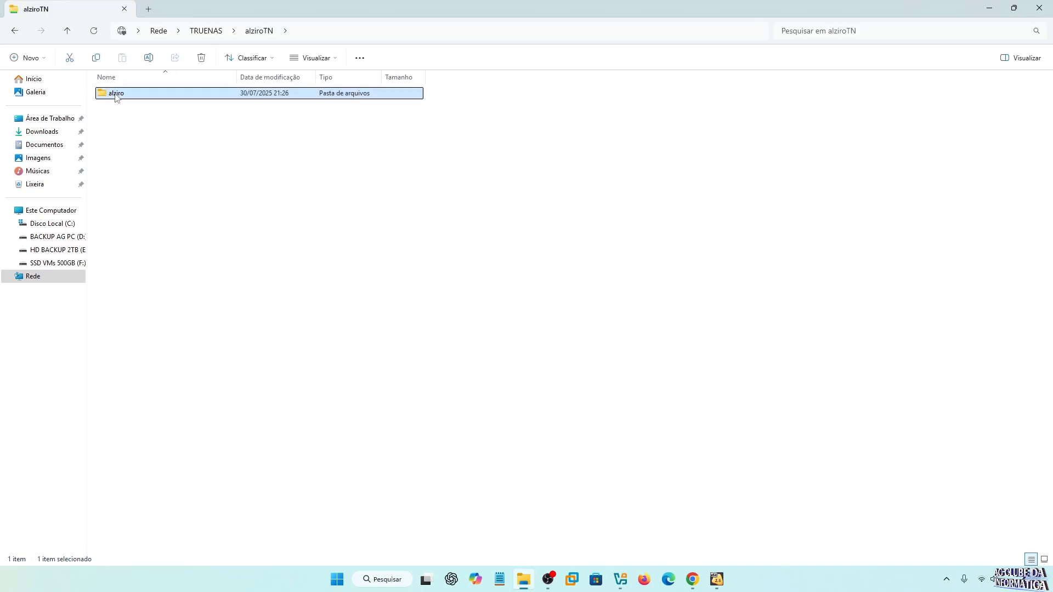
double_click(116, 96)
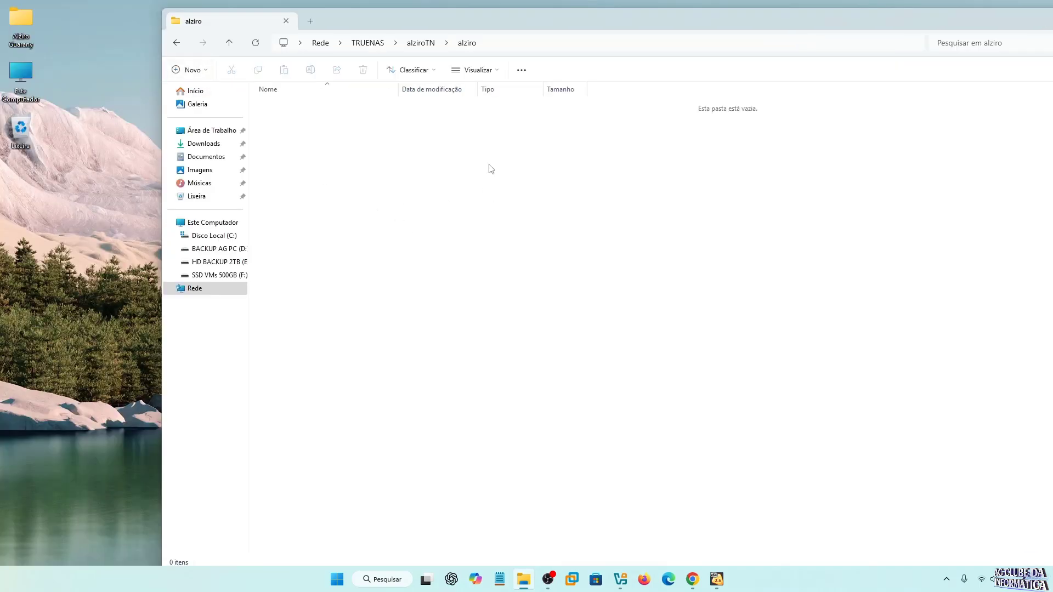
Copy the proxmox-ve_8.4-1 image file from Downloads into the user's home folder on the TRUENAS share.
double_click(16, 77)
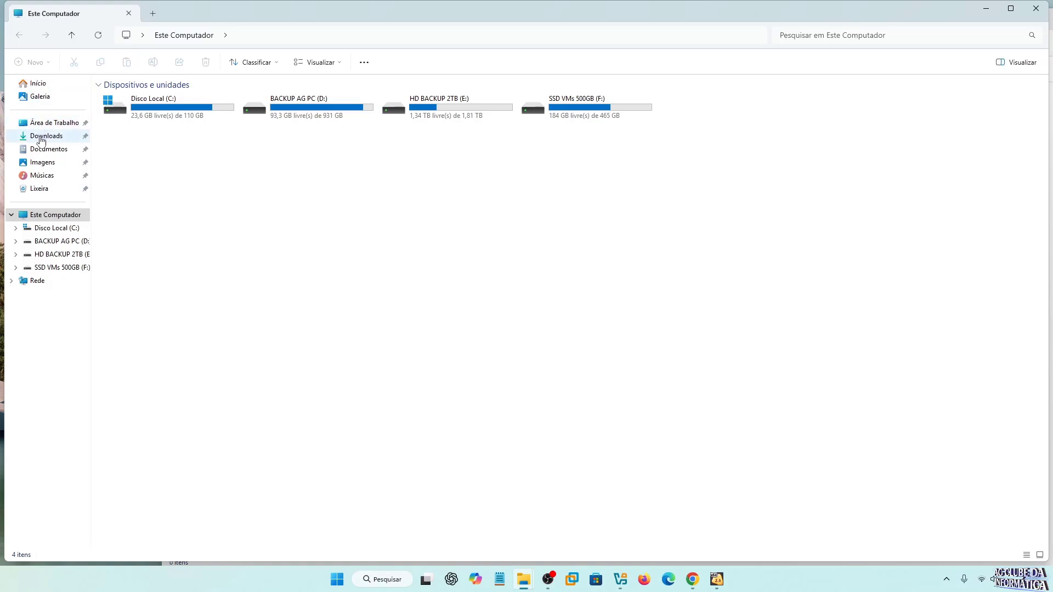
click(44, 136)
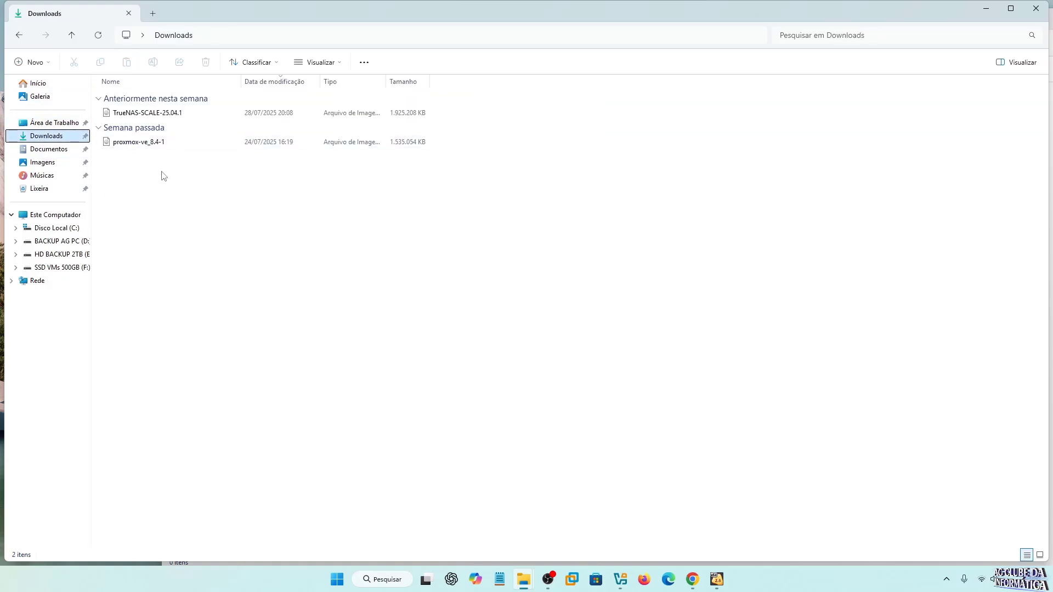
right_click(125, 144)
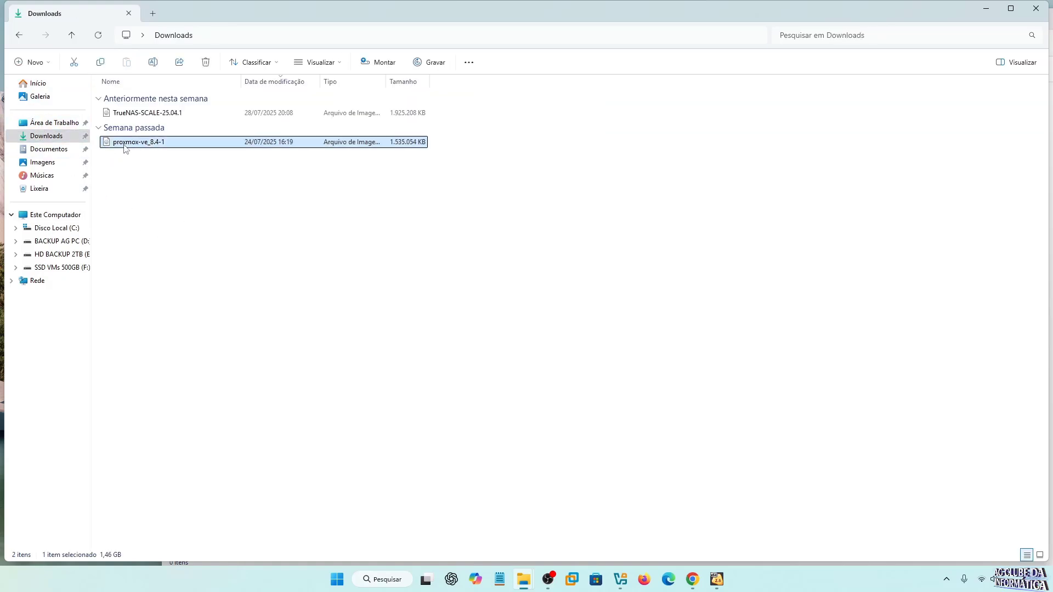
click(174, 159)
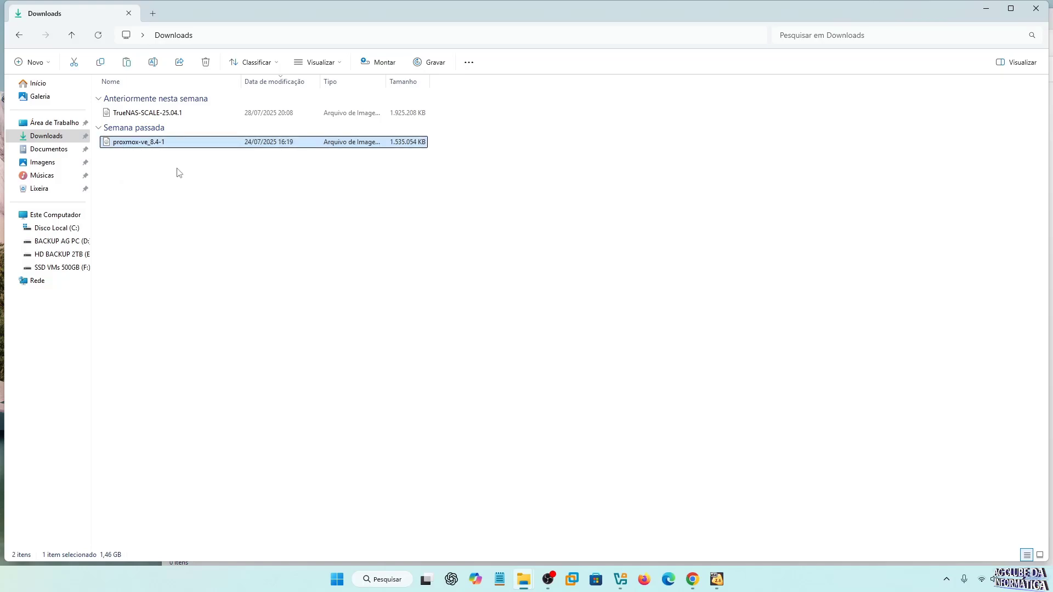
click(1036, 9)
right_click(377, 139)
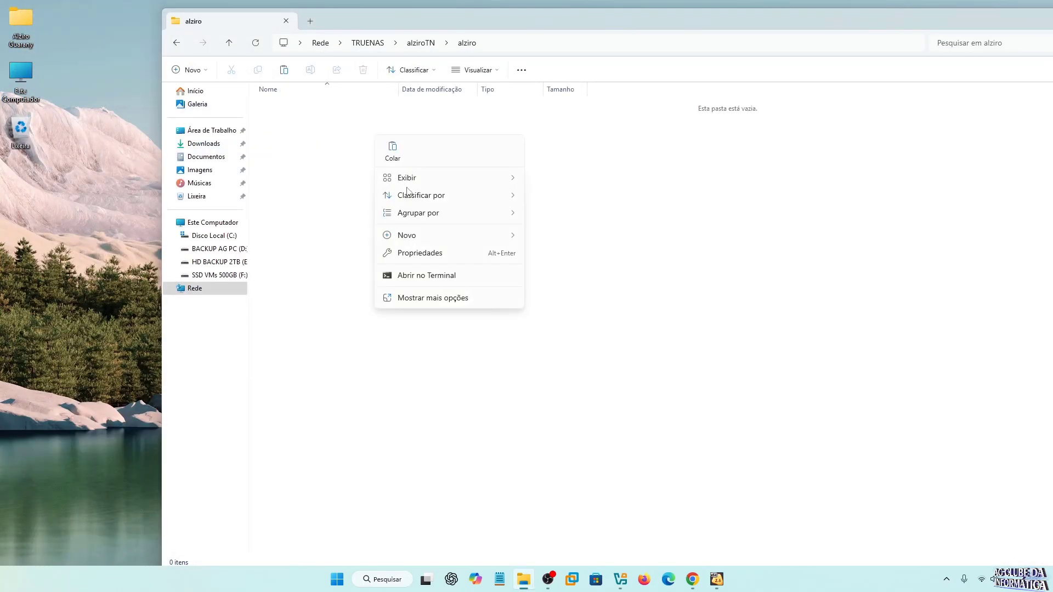
click(396, 153)
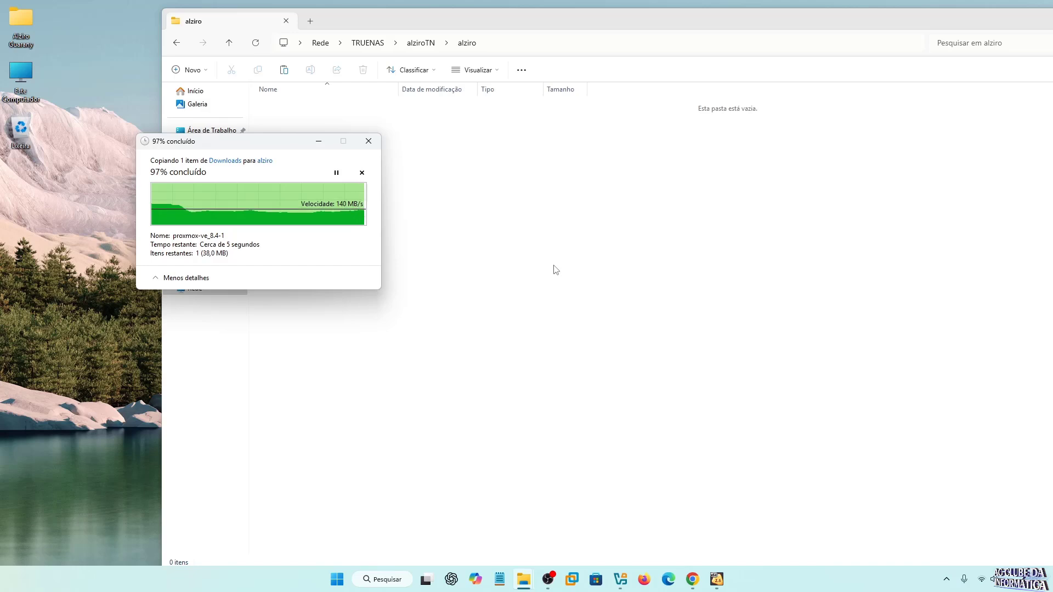
click(437, 202)
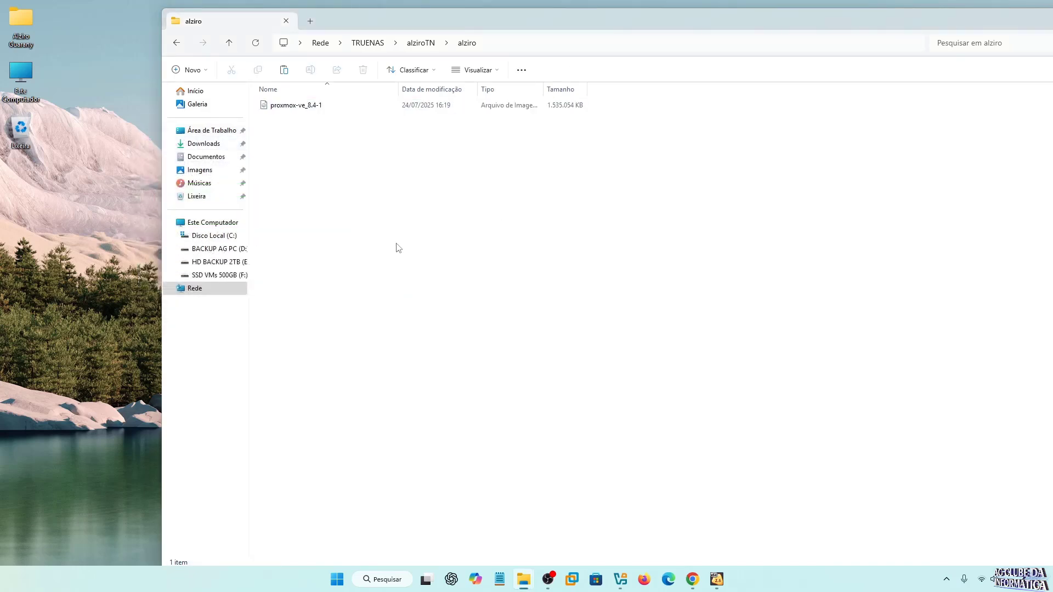
Create a new text document named Teste in the user's home folder on the TRUENAS share.
right_click(454, 175)
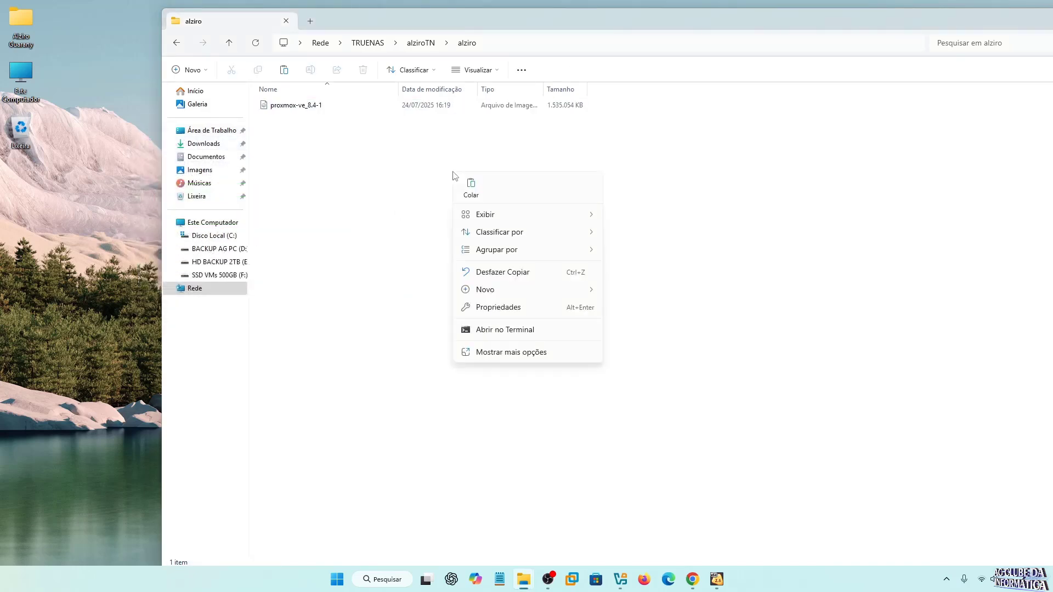
right_click(403, 176)
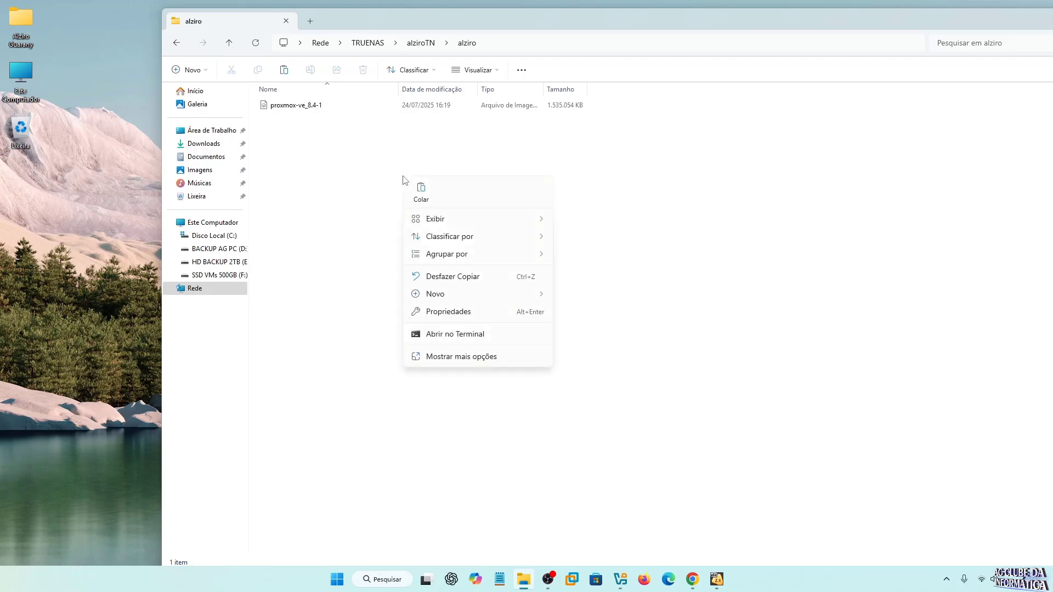
mouse_move(433, 299)
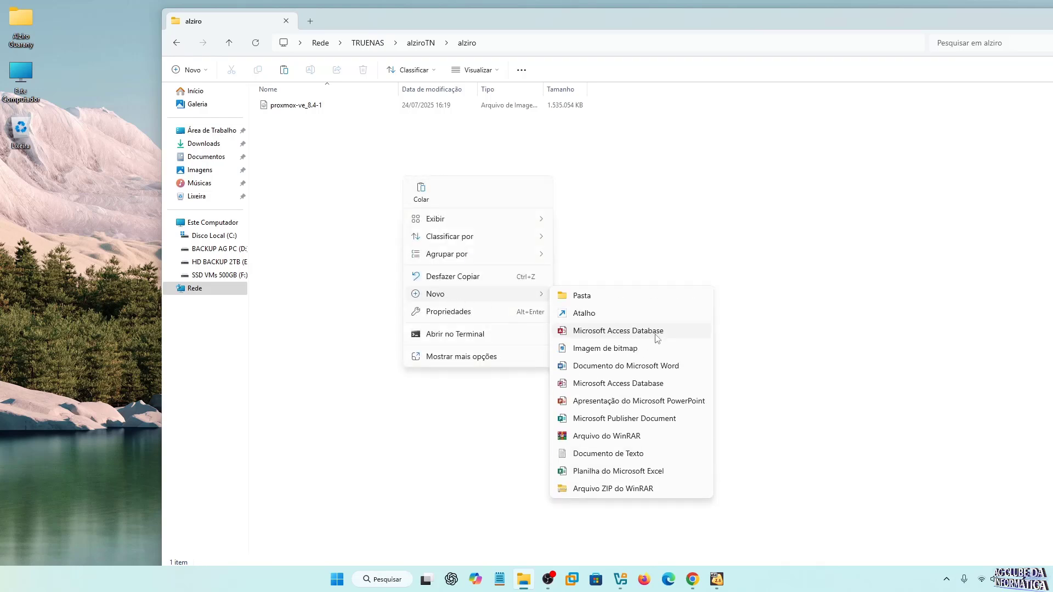
click(615, 458)
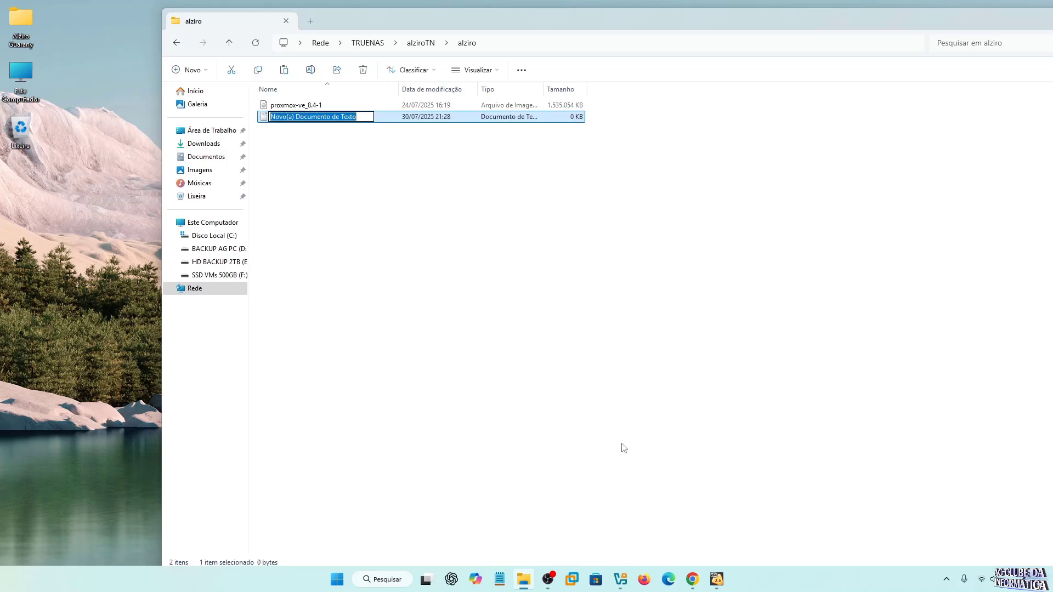
text(Teste)
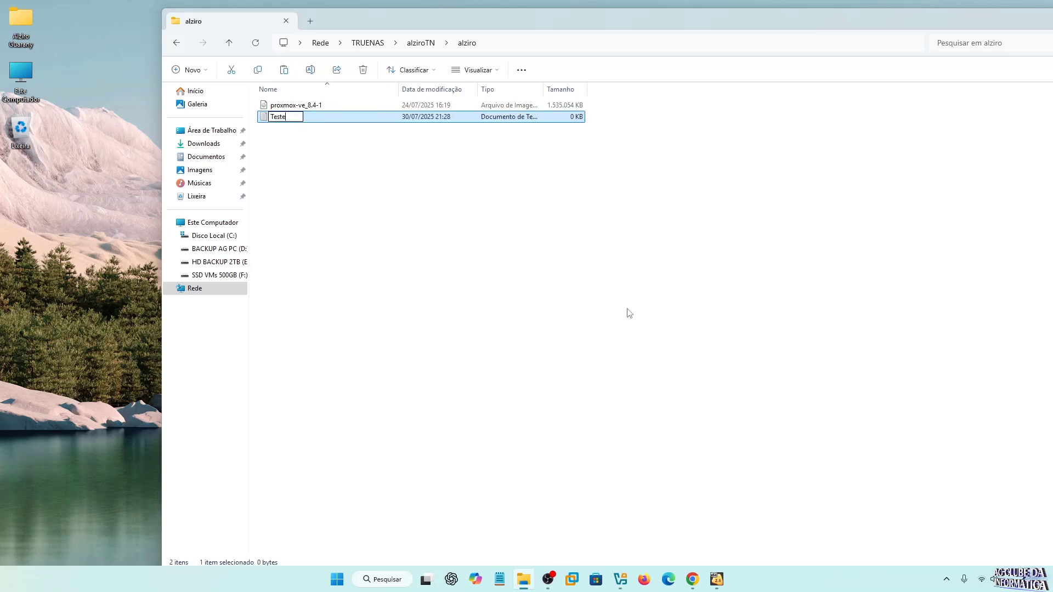
key(Return)
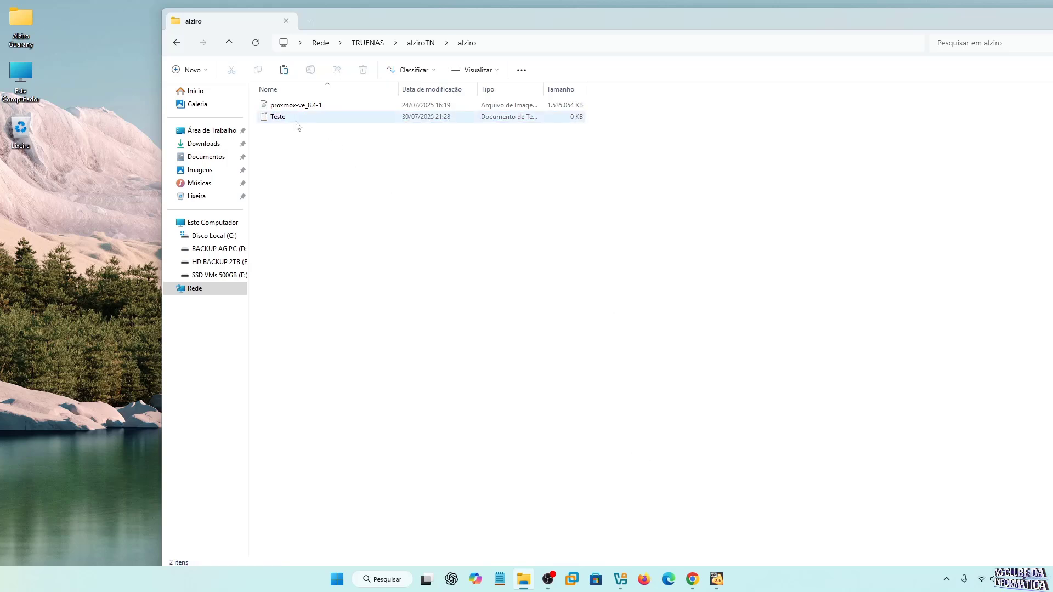
Open the Teste text file, enter "Teste truenas" as its content, save it and close the editor.
double_click(280, 118)
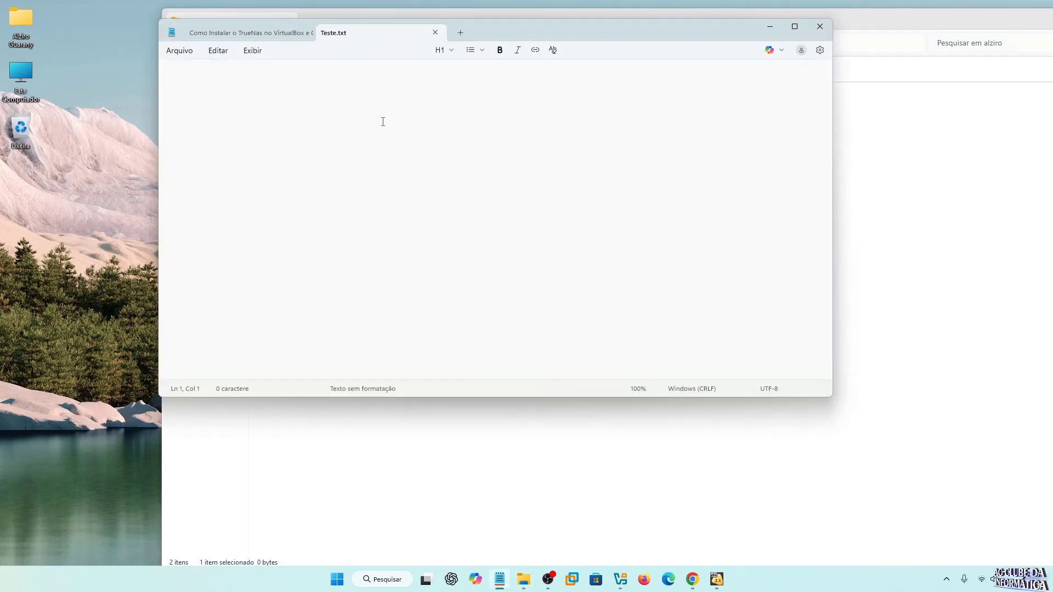
text(Teste truenas)
click(302, 33)
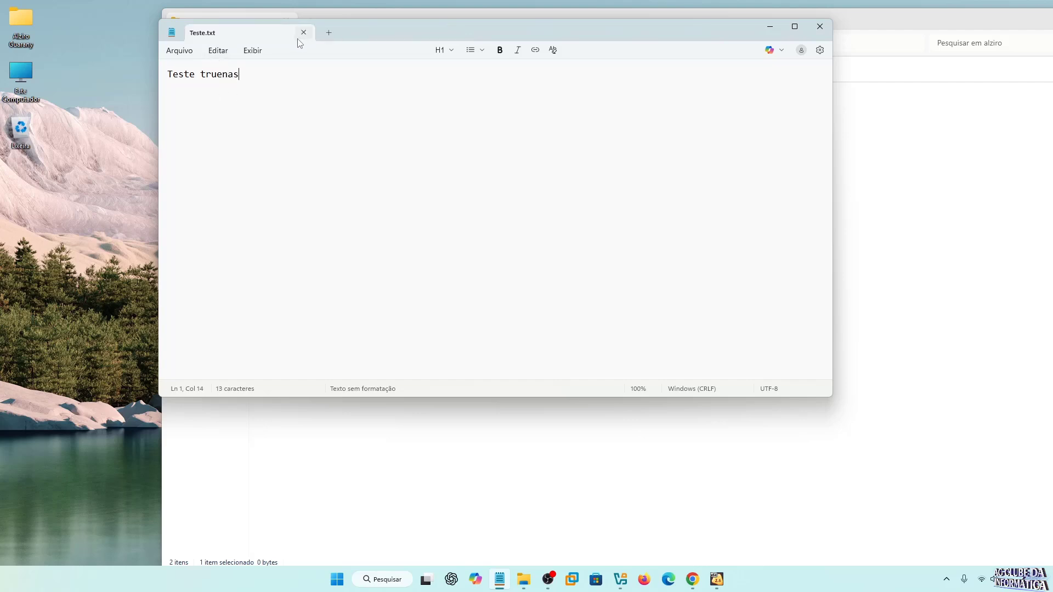
click(181, 51)
click(187, 159)
click(303, 33)
click(441, 186)
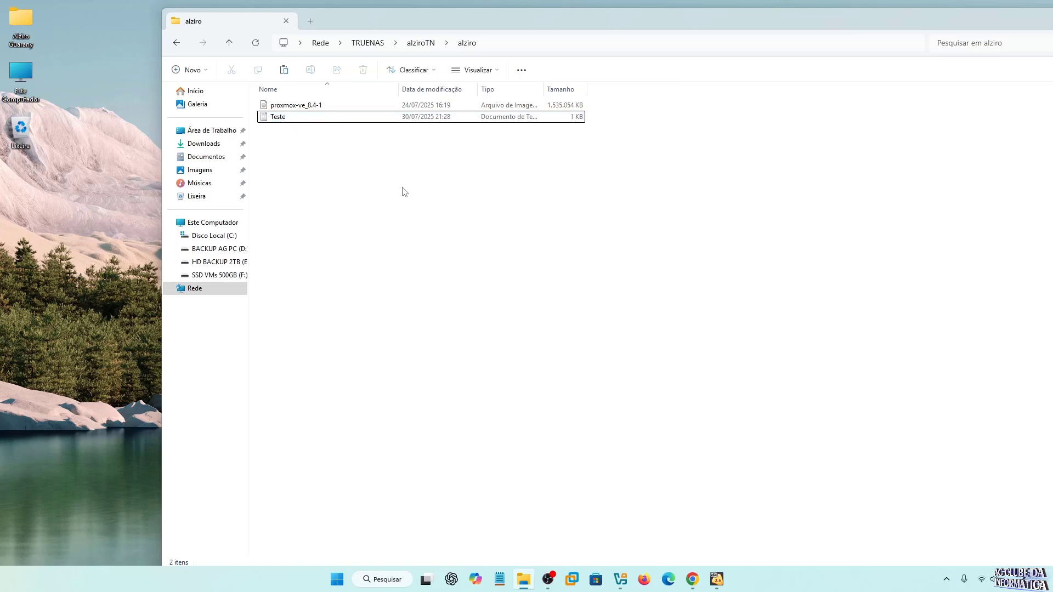
Reopen the Teste file to check its saved text, close it, and close File Explorer after returning to the shared folder.
double_click(283, 119)
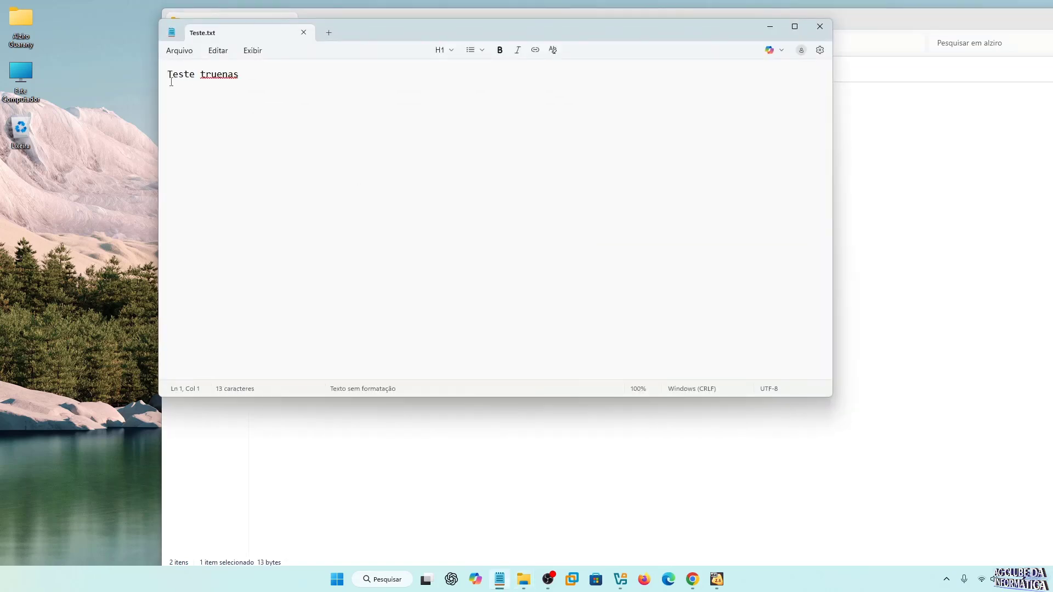
click(820, 26)
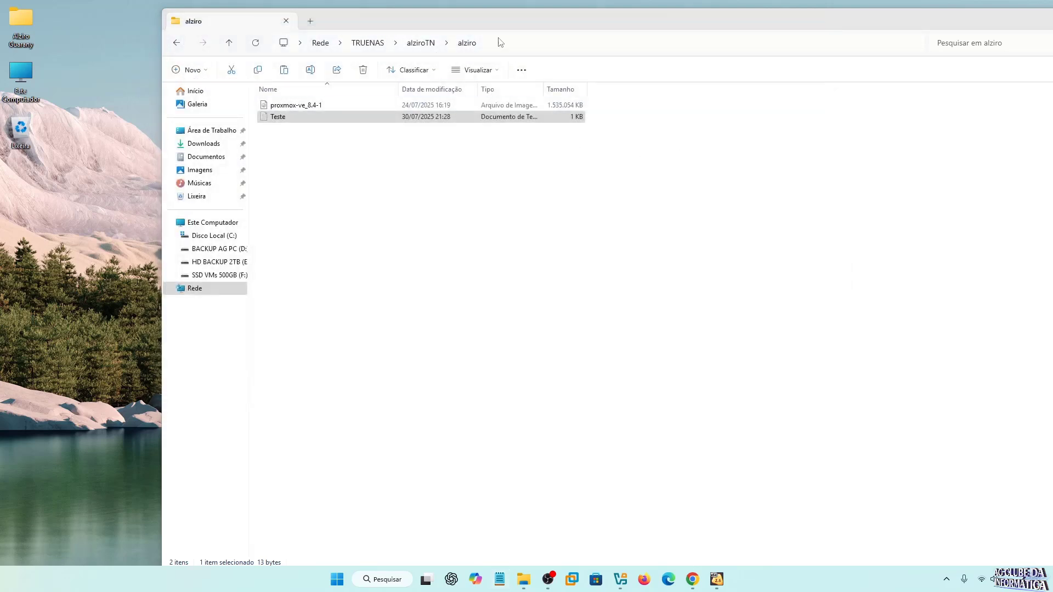
drag(806, 26, 720, 22)
key(alt+Left)
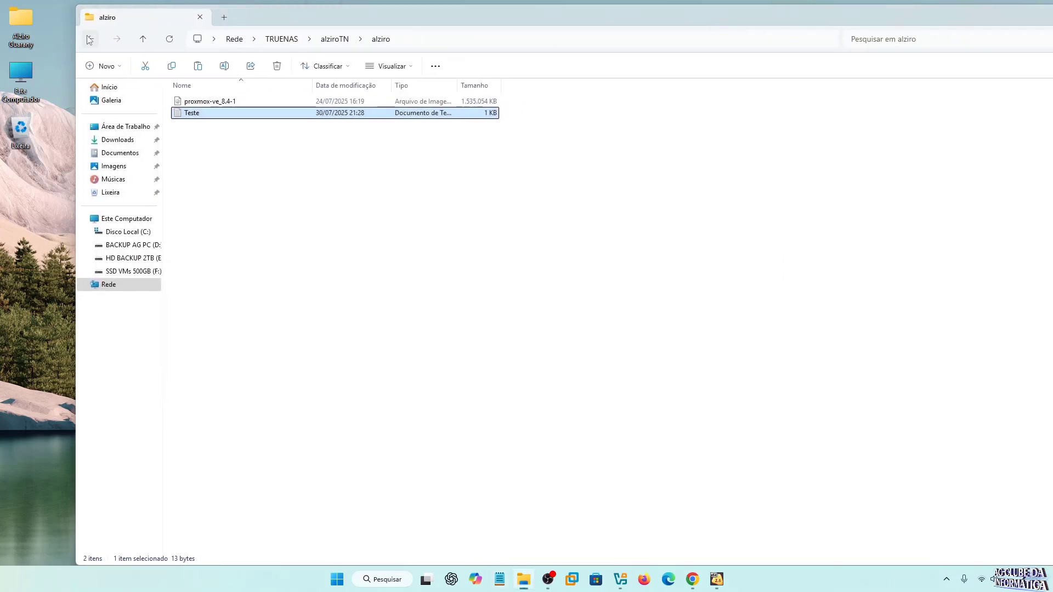
drag(995, 16, 850, 14)
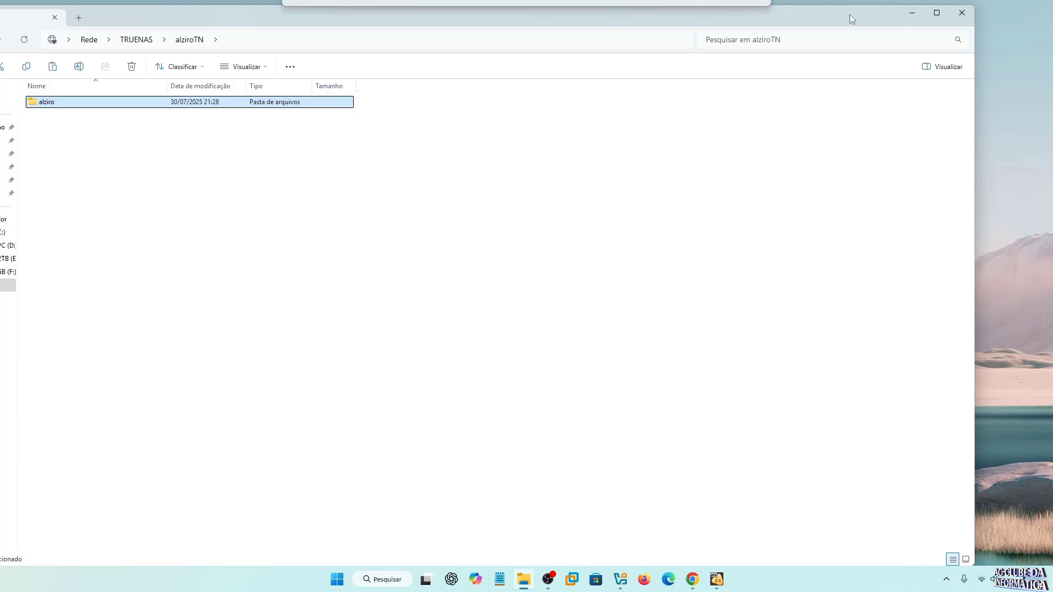
click(965, 12)
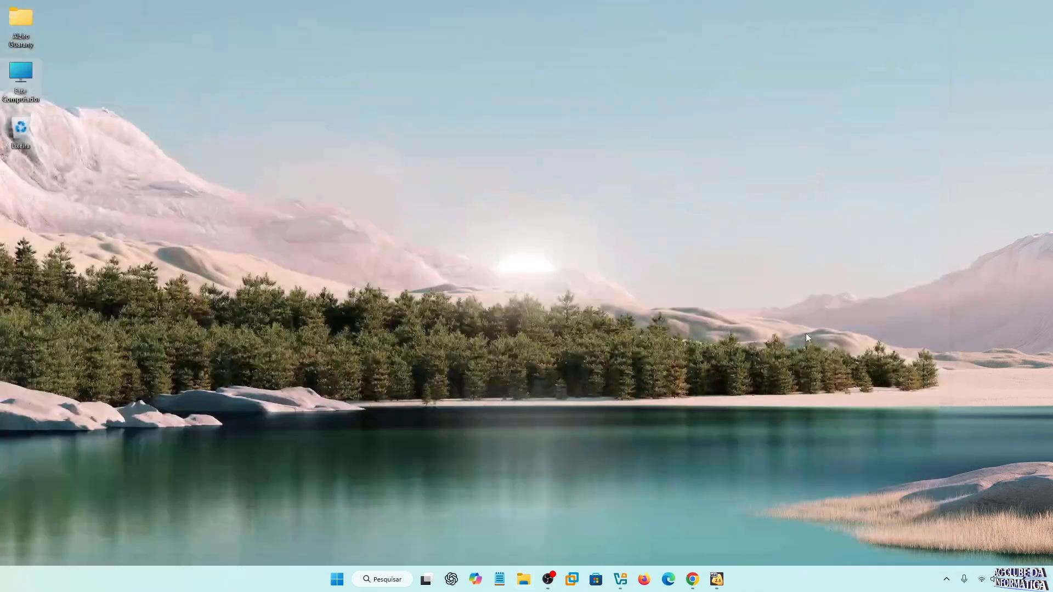
Switch to the TrueNAS dashboard in Chrome and examine the pool's used space and total disks in the Storage card.
click(692, 579)
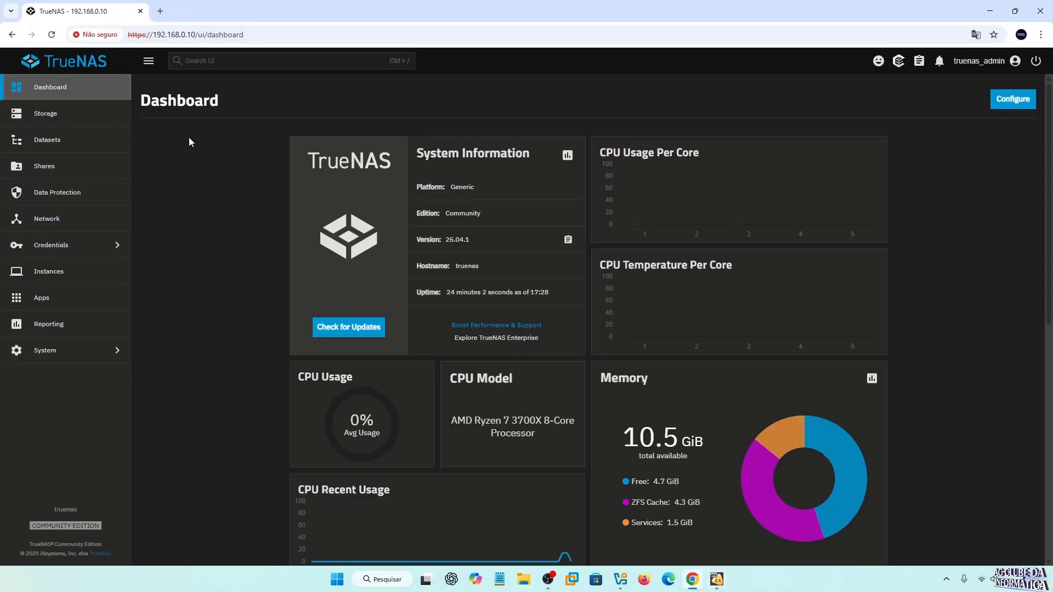
scroll(759, 371, down, 4)
scroll(759, 371, down, 4)
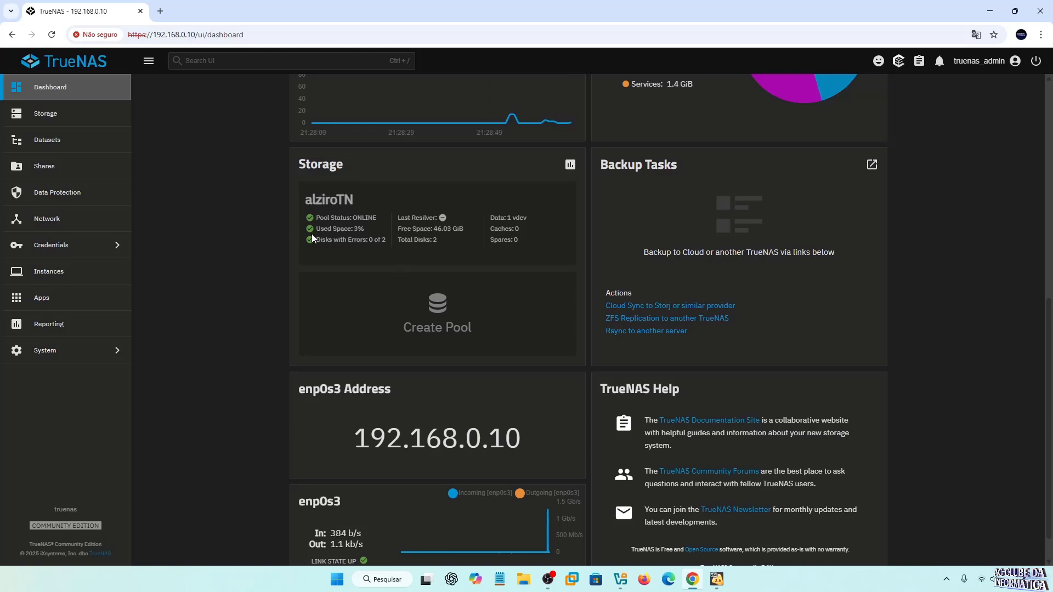
drag(317, 229, 365, 230)
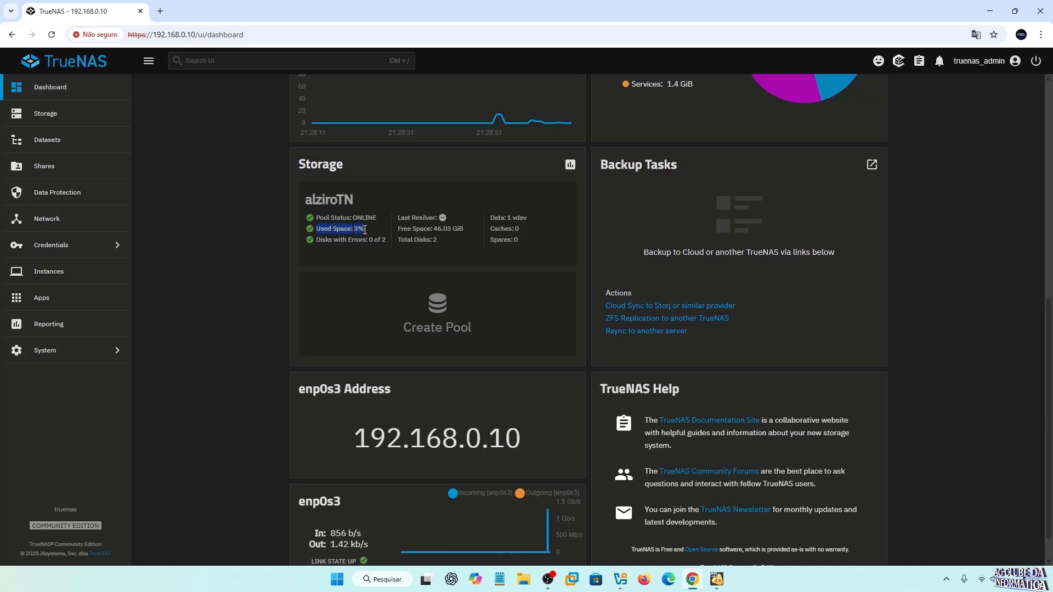
click(367, 230)
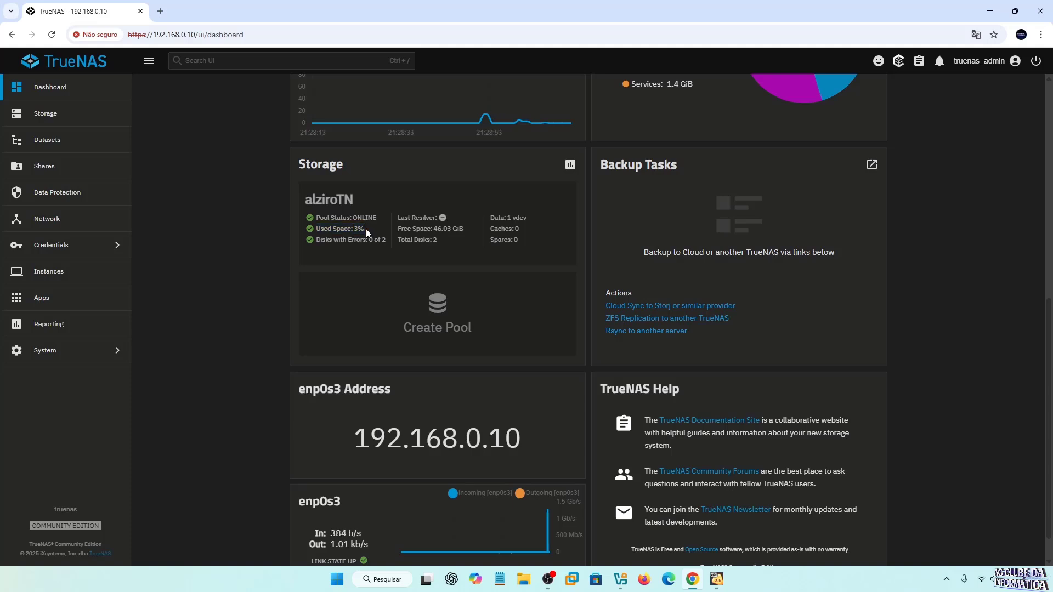
scroll(366, 229, down, 1)
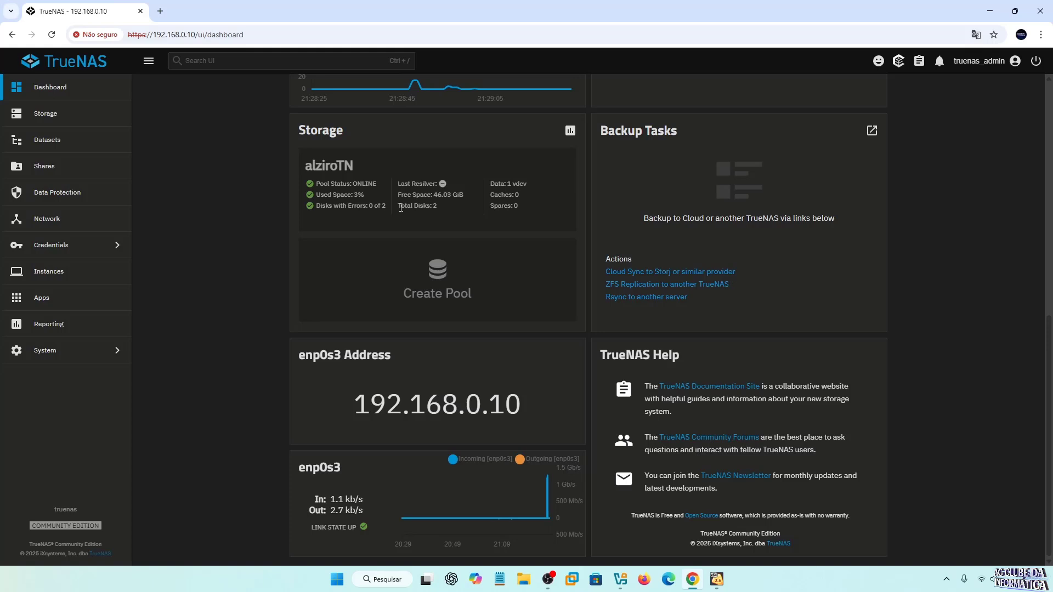
drag(399, 207, 446, 210)
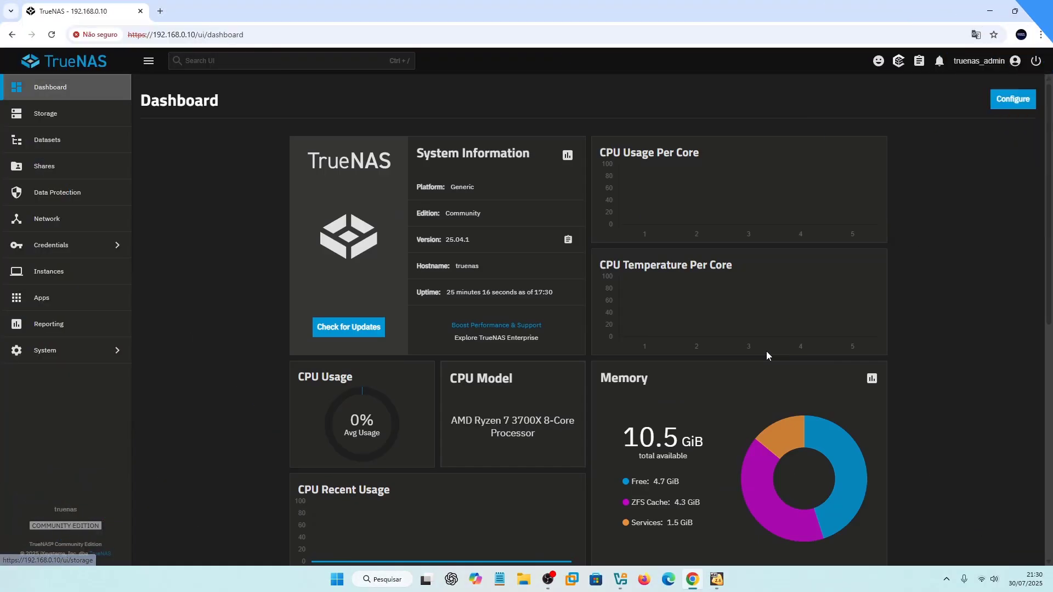
scroll(784, 349, down, 8)
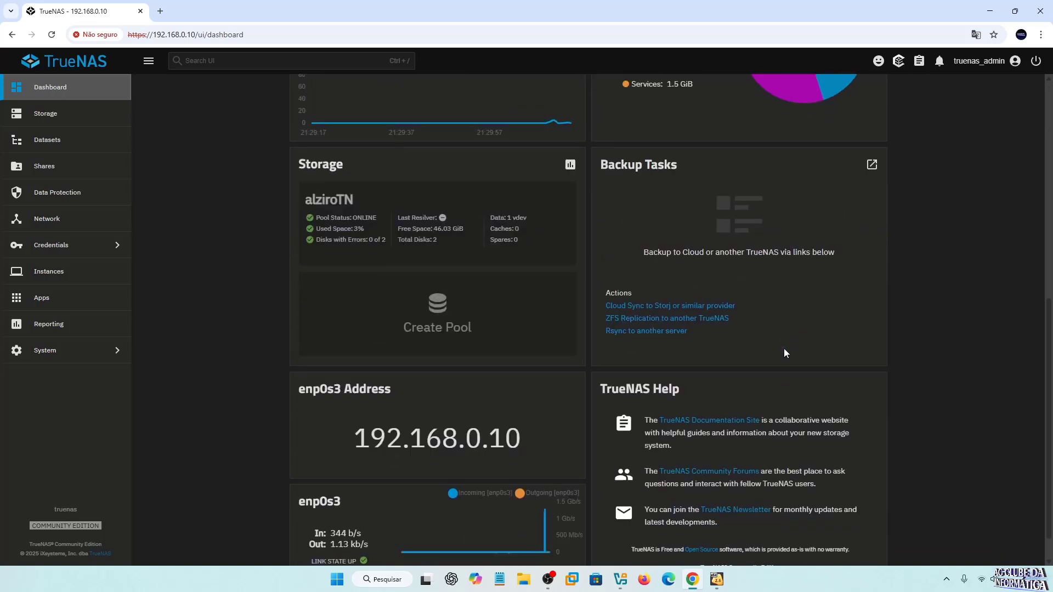
scroll(784, 348, down, 1)
scroll(784, 348, up, 9)
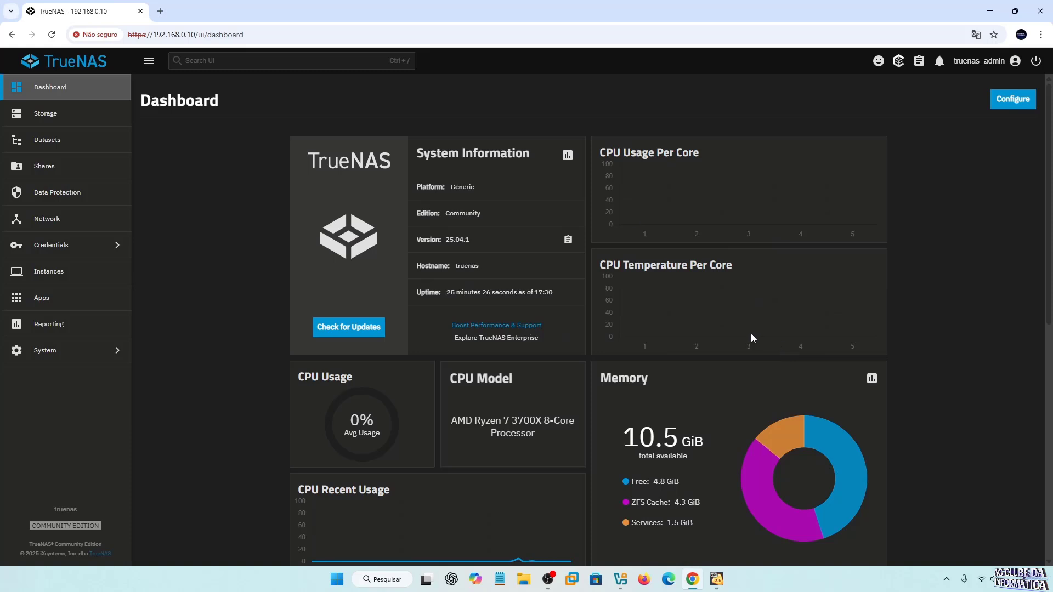
click(1015, 11)
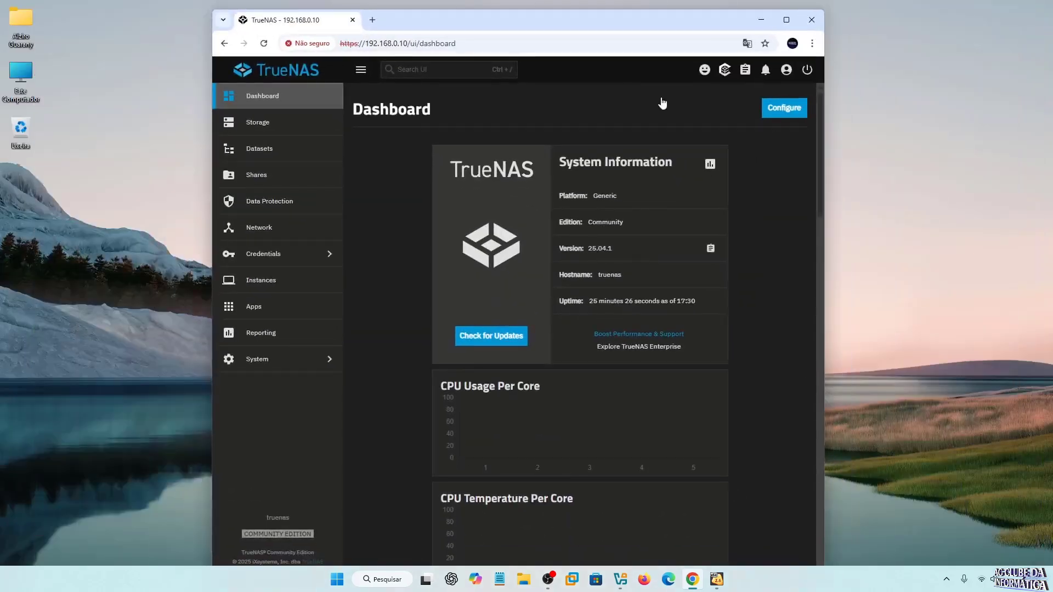
drag(575, 23, 530, 17)
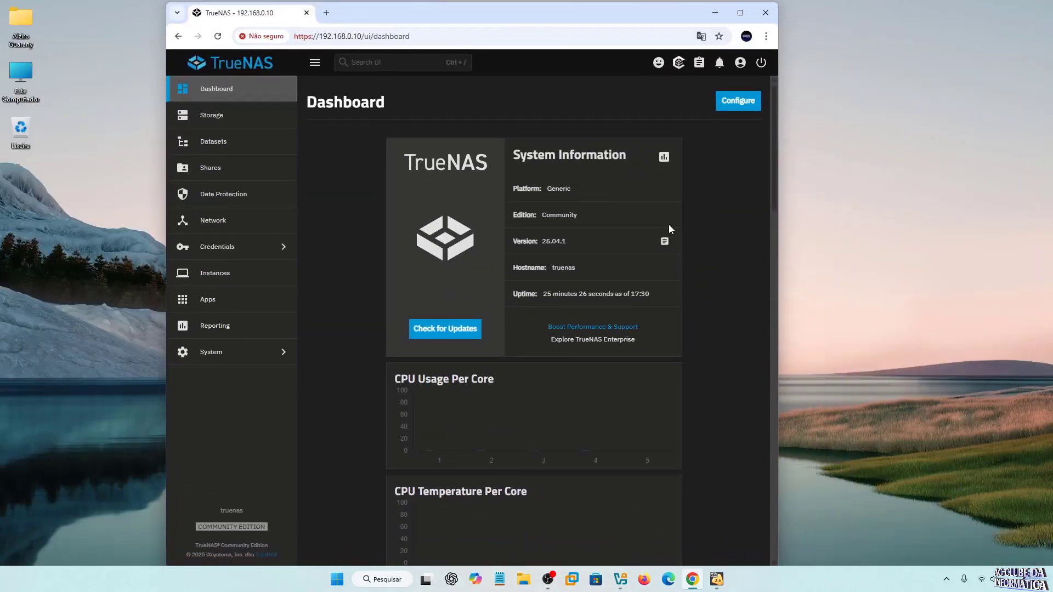
click(740, 12)
scroll(768, 242, down, 5)
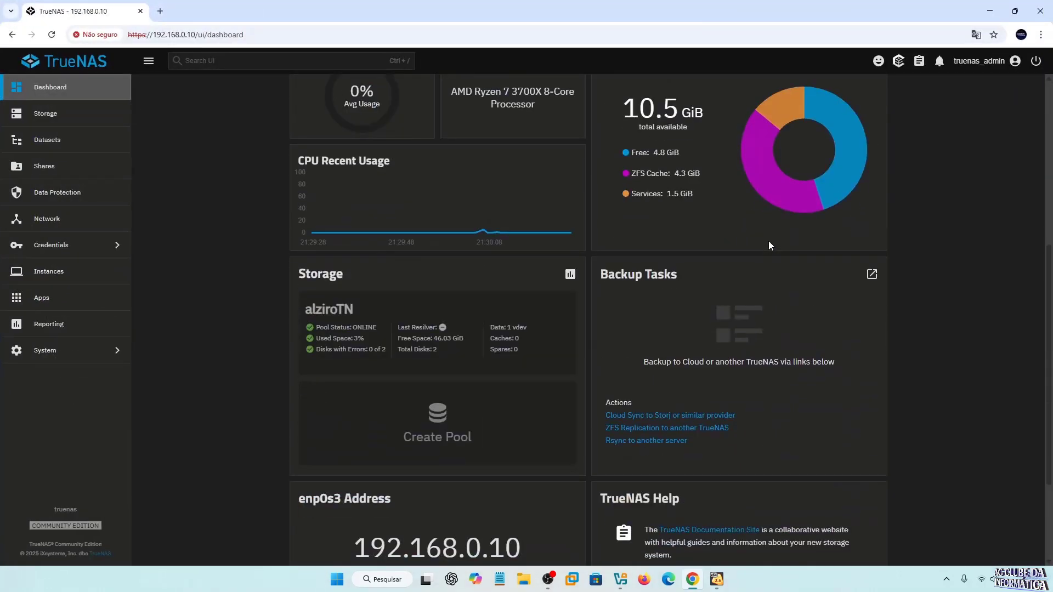